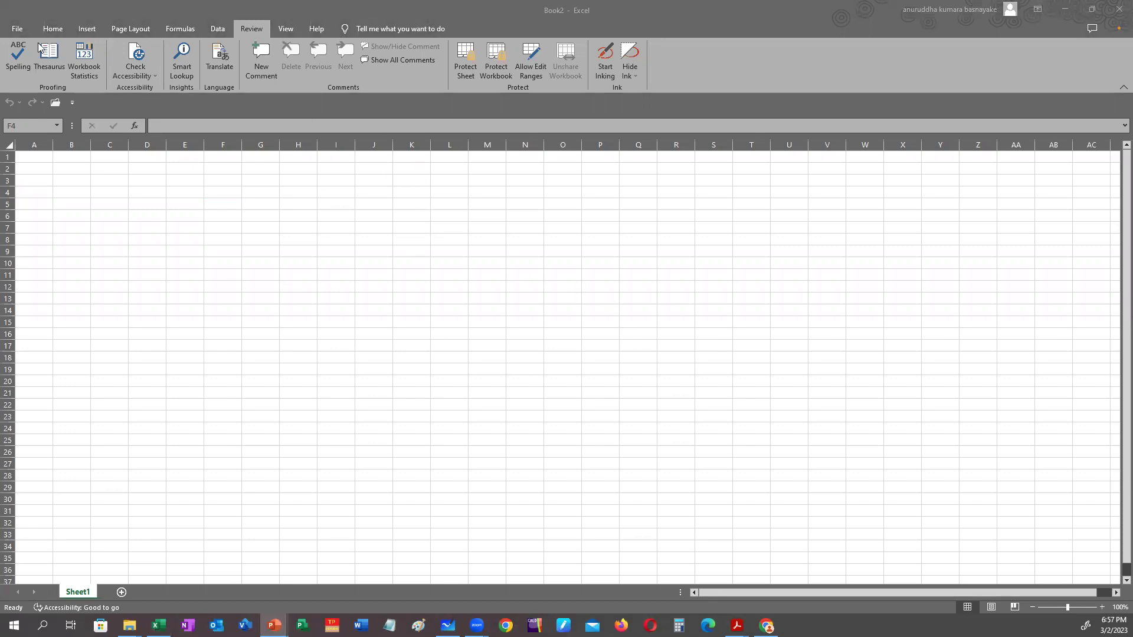
Add the New command to the Quick Access Toolbar
left_click(17, 33)
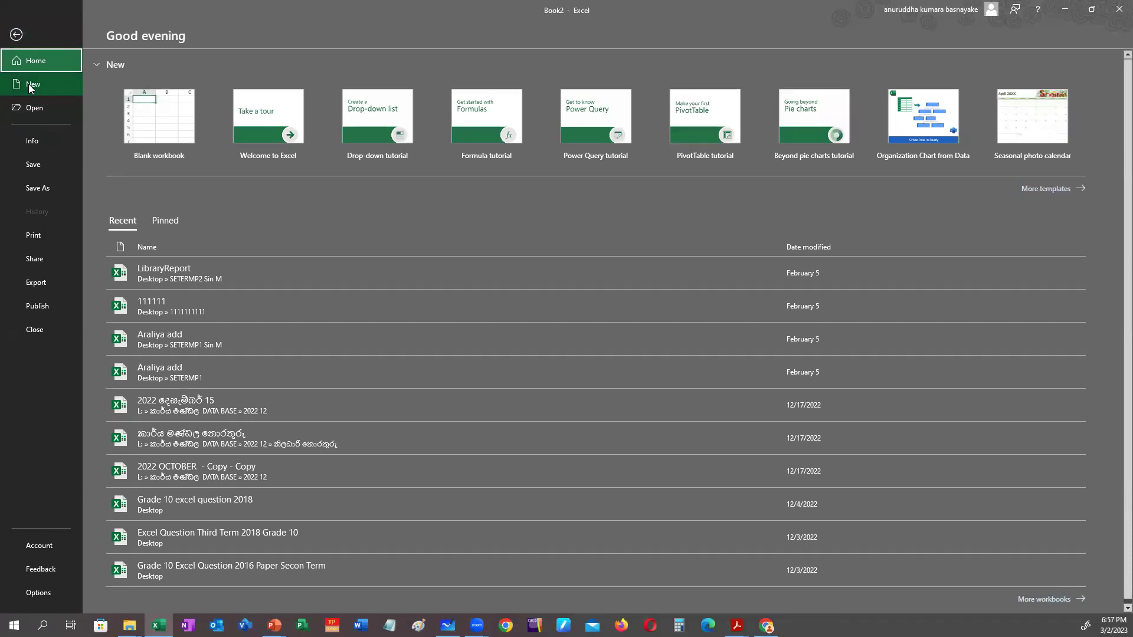
left_click(22, 35)
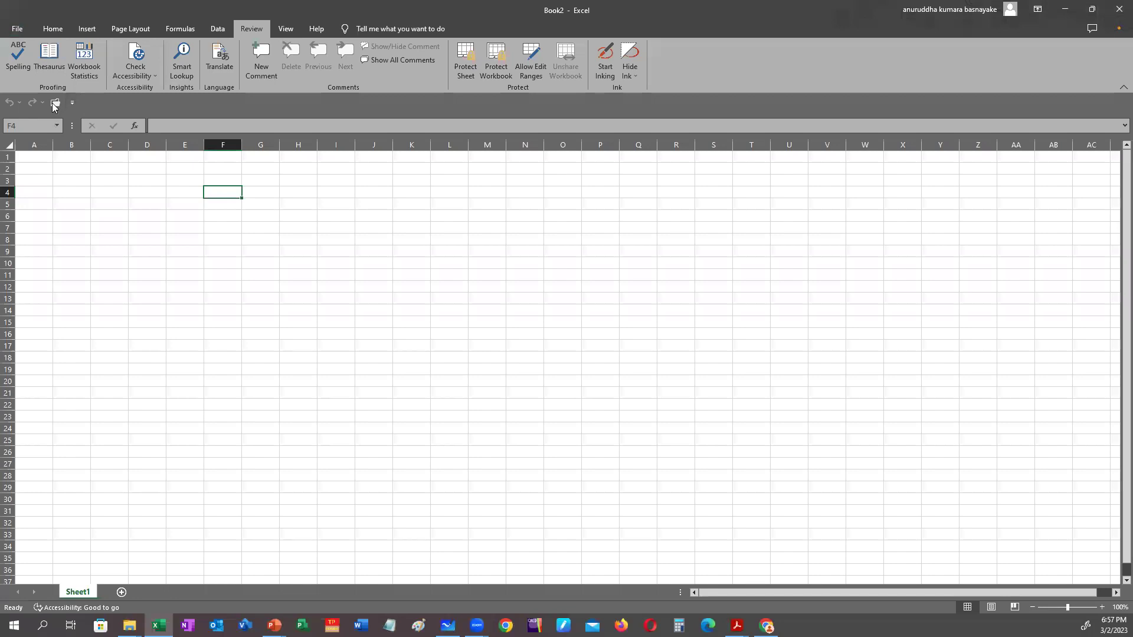
left_click(72, 104)
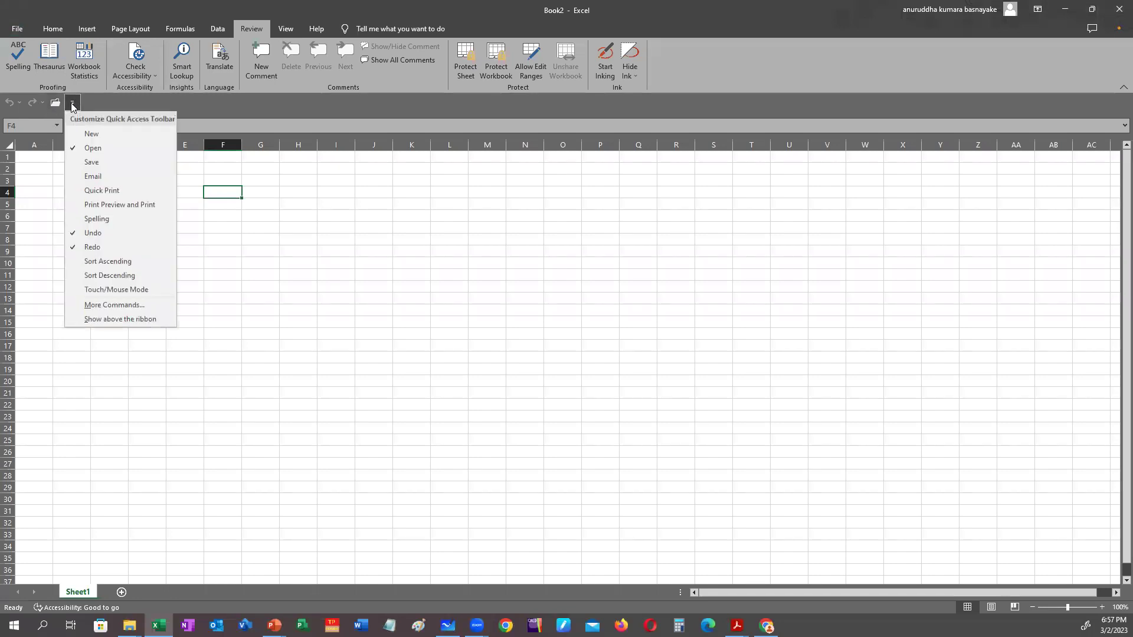
left_click(91, 133)
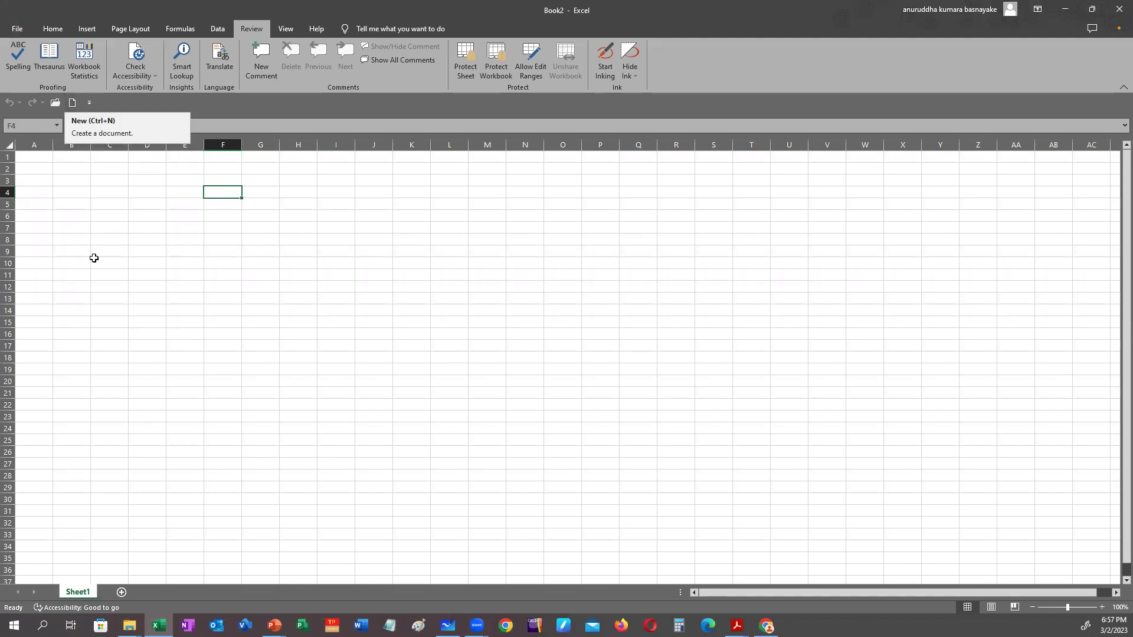
Create a blank workbook with the New command on the Quick Access Toolbar, and close that workbook
left_click(71, 102)
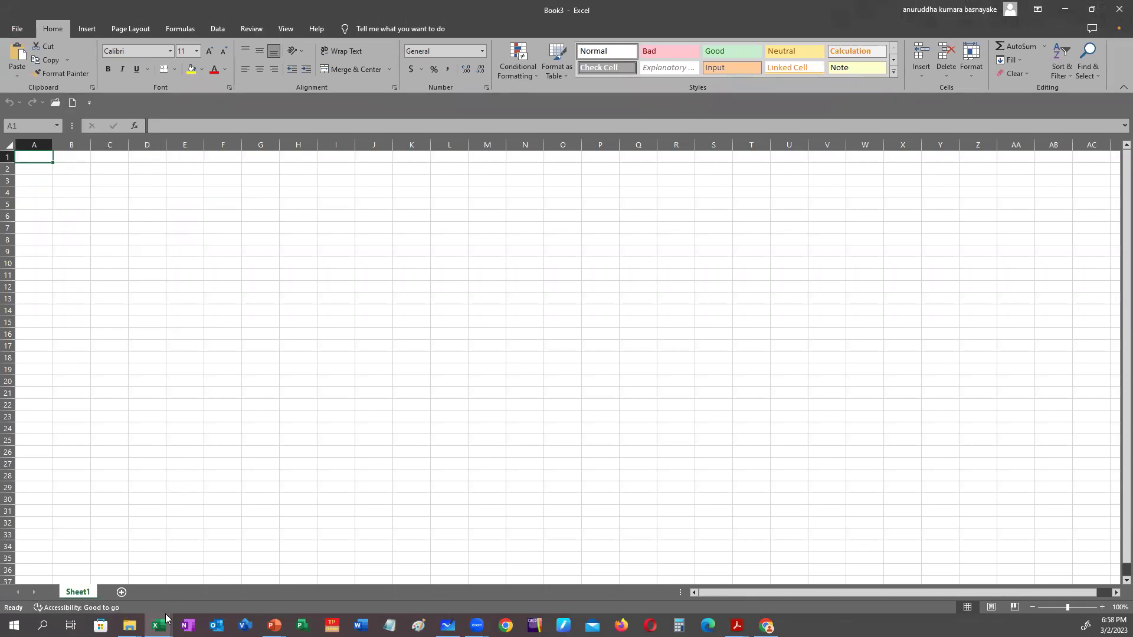
mouse_move(164, 620)
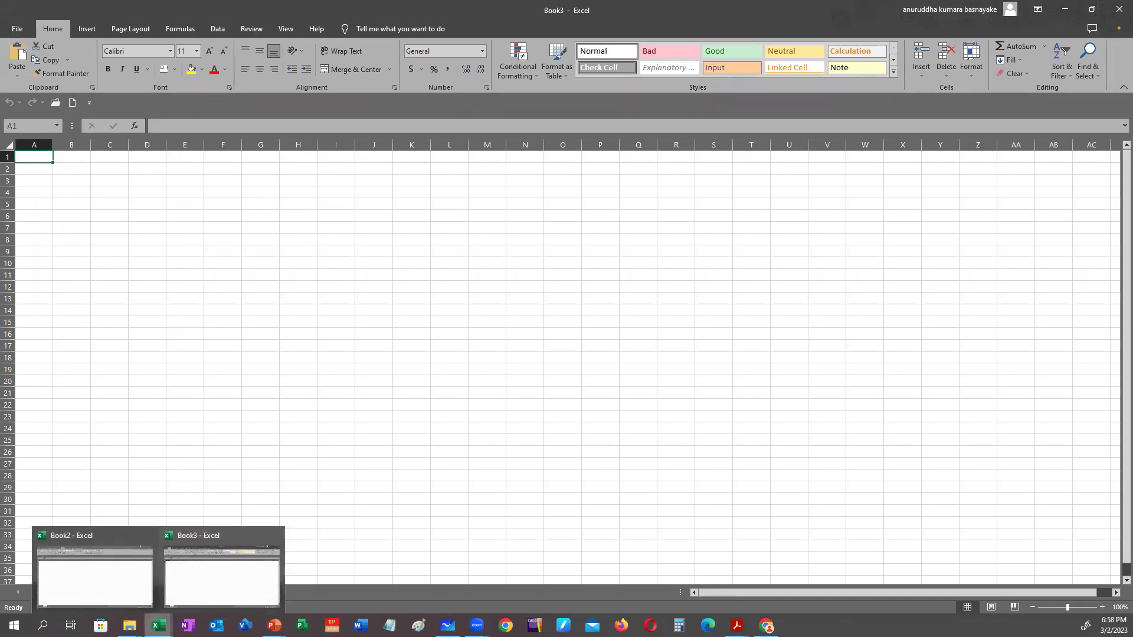
mouse_move(206, 590)
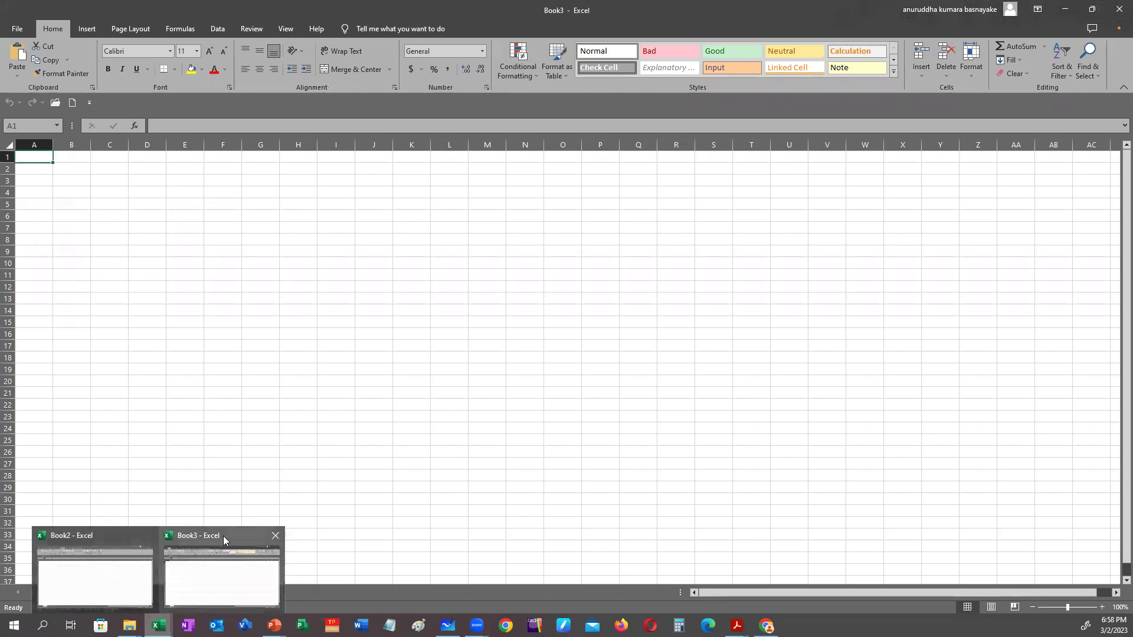
left_click(270, 537)
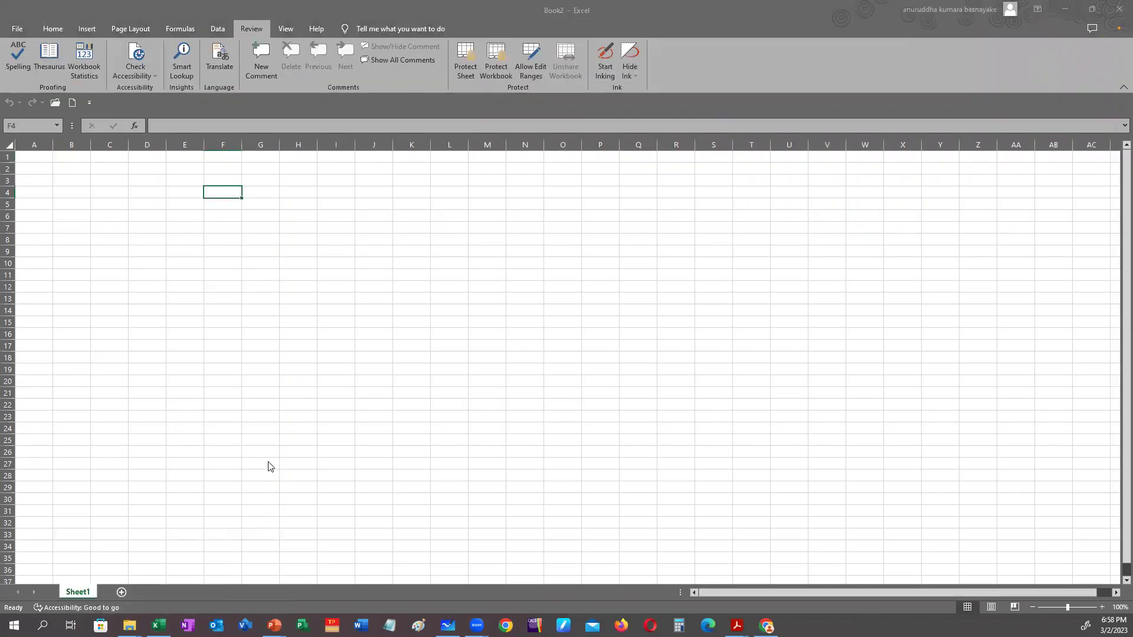
Create three more blank workbooks in a row from the Quick Access Toolbar
left_click(73, 103)
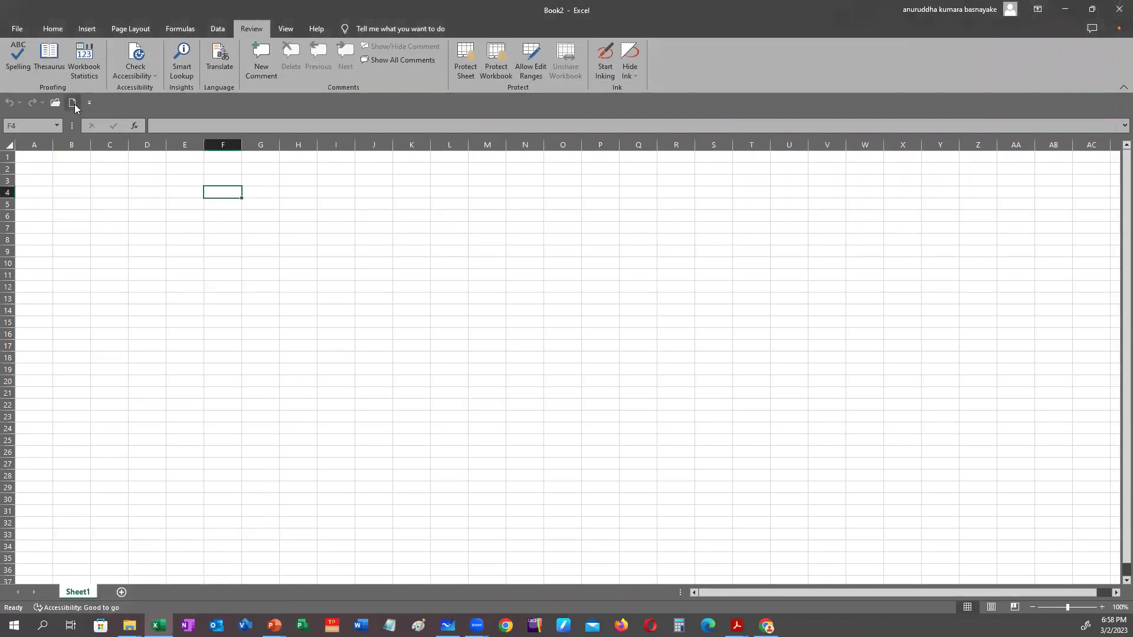
left_click(74, 103)
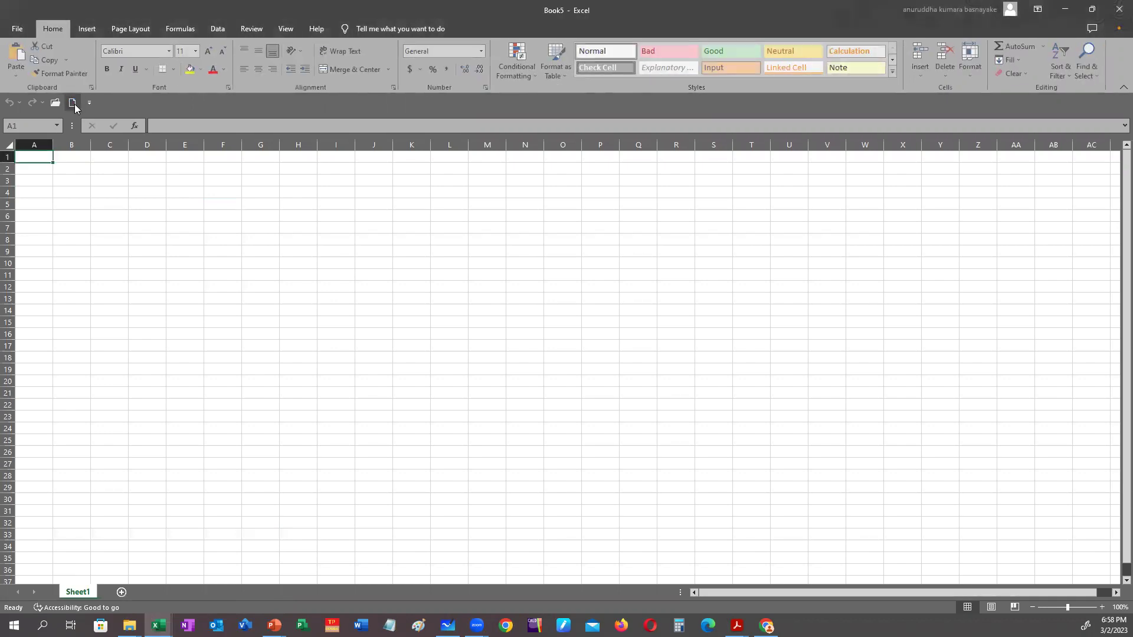
left_click(73, 103)
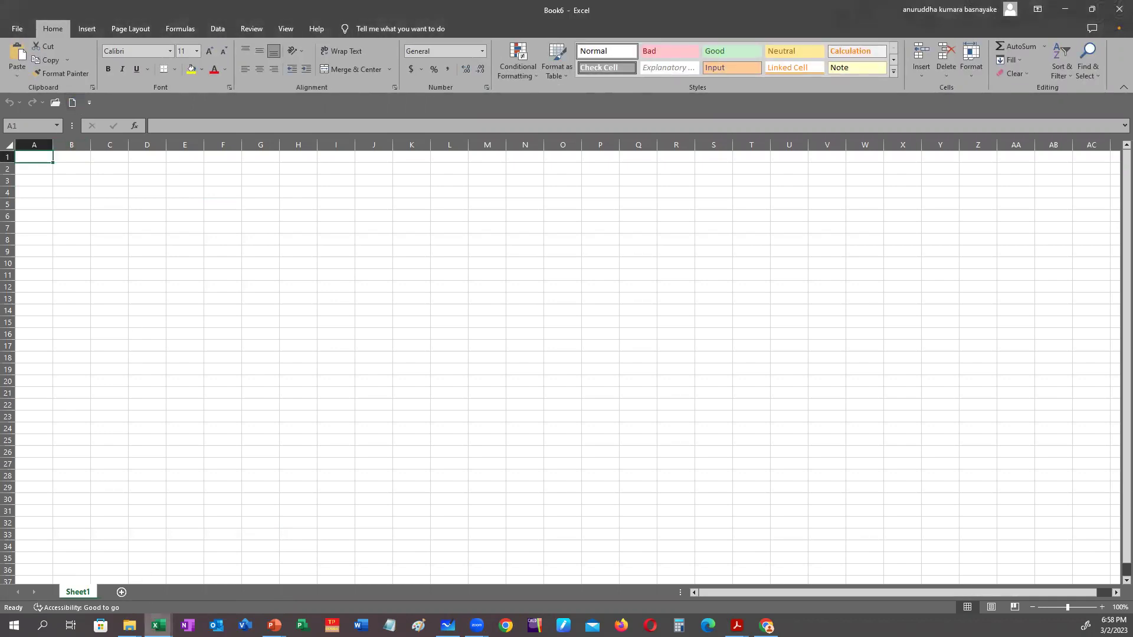
Close the three extra workbooks Book6, Book5 and Book4, leaving Book2 open
left_click(158, 626)
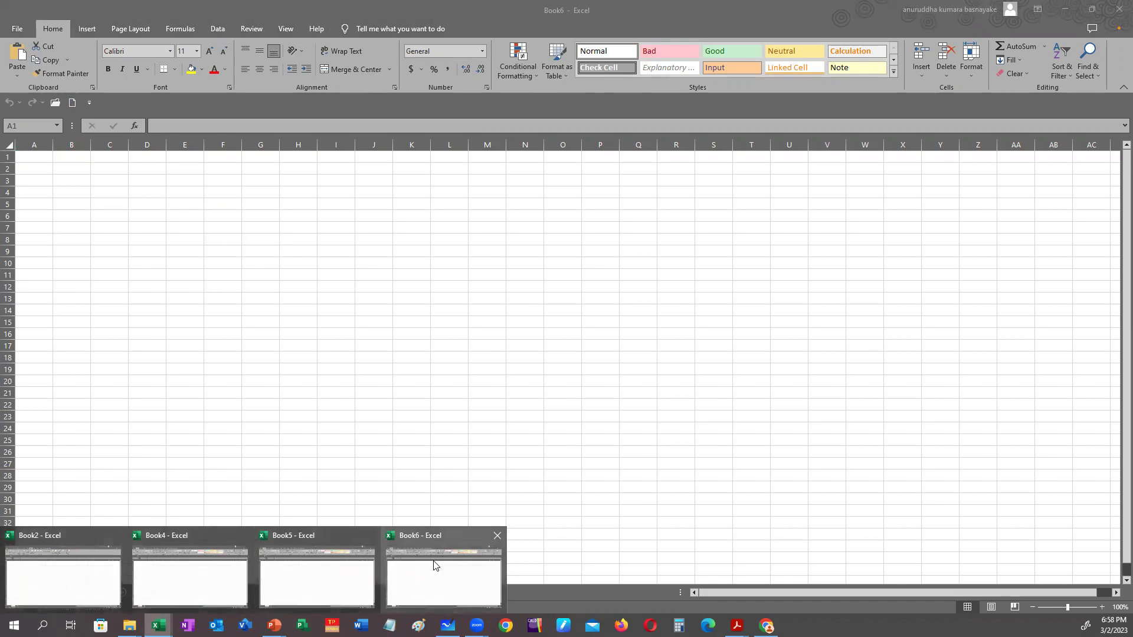
left_click(498, 537)
left_click(371, 537)
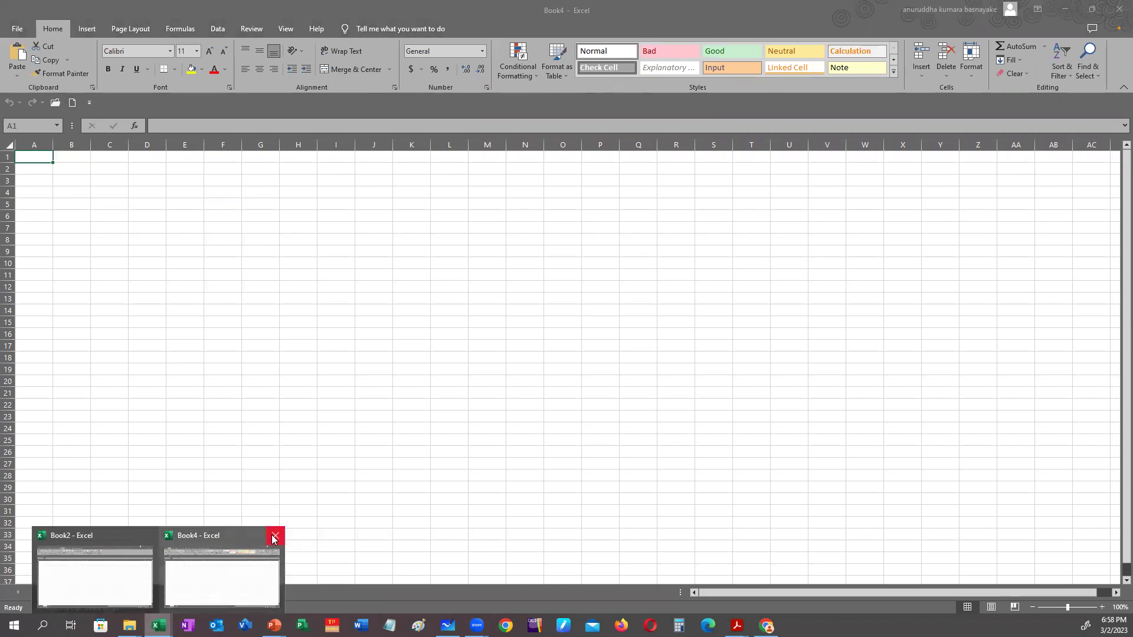
left_click(275, 537)
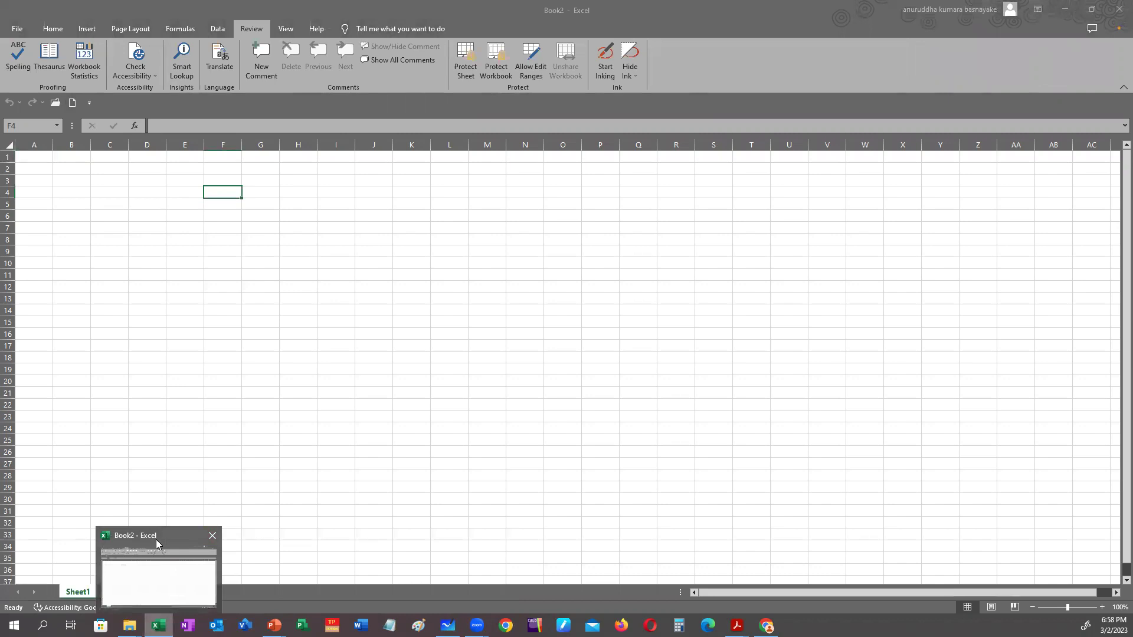
Remove the New command from the Quick Access Toolbar and add the Save command
left_click(89, 102)
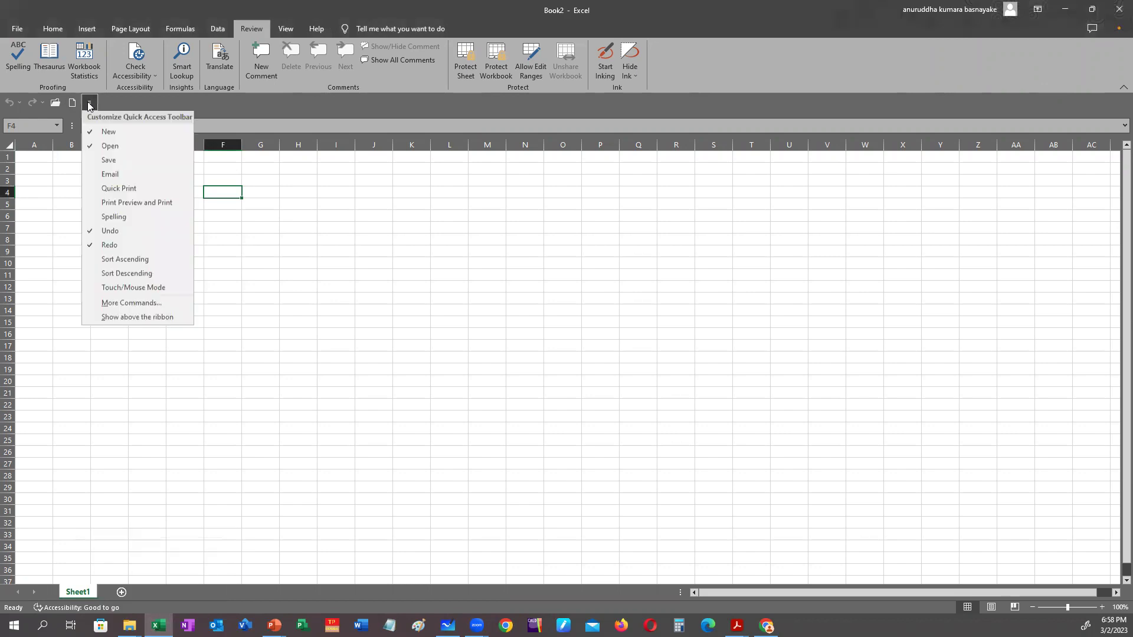
left_click(117, 136)
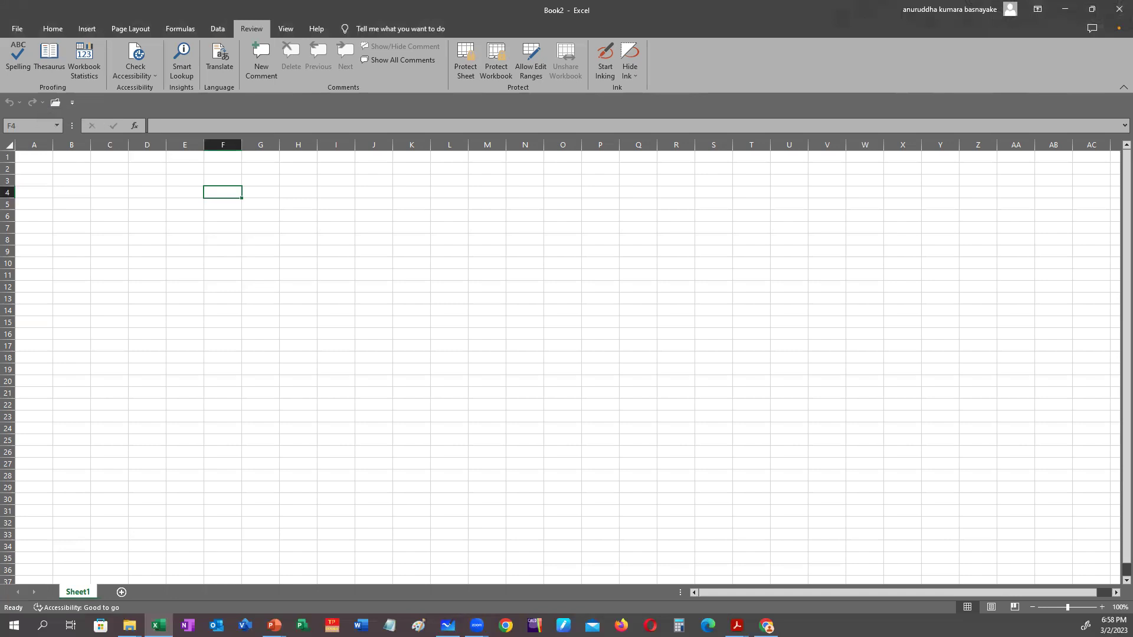
left_click(73, 103)
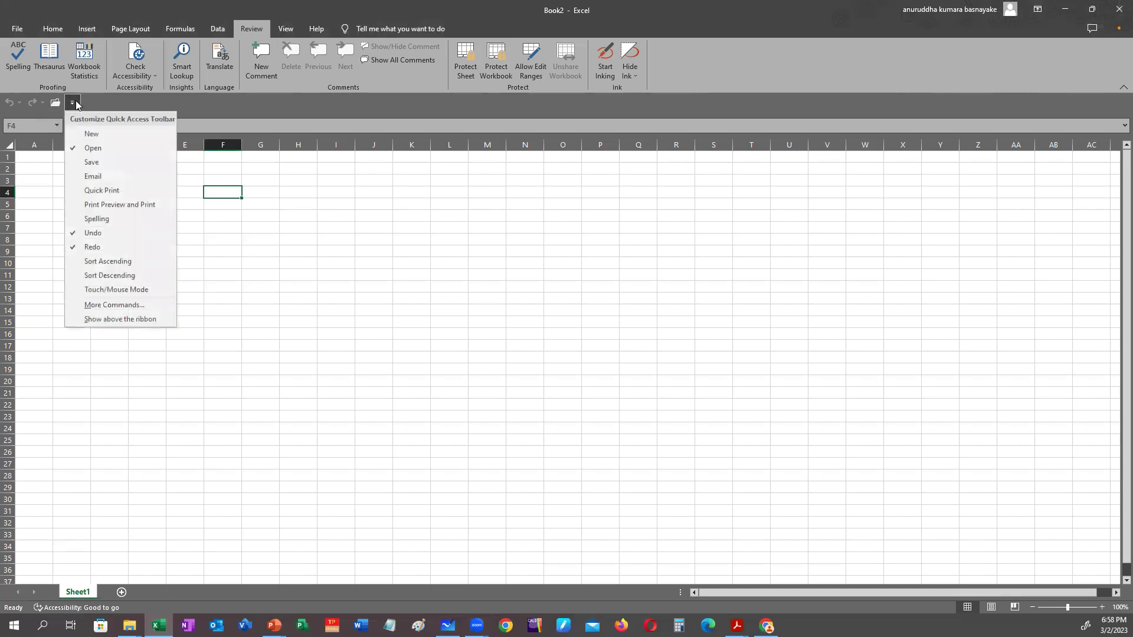
left_click(92, 161)
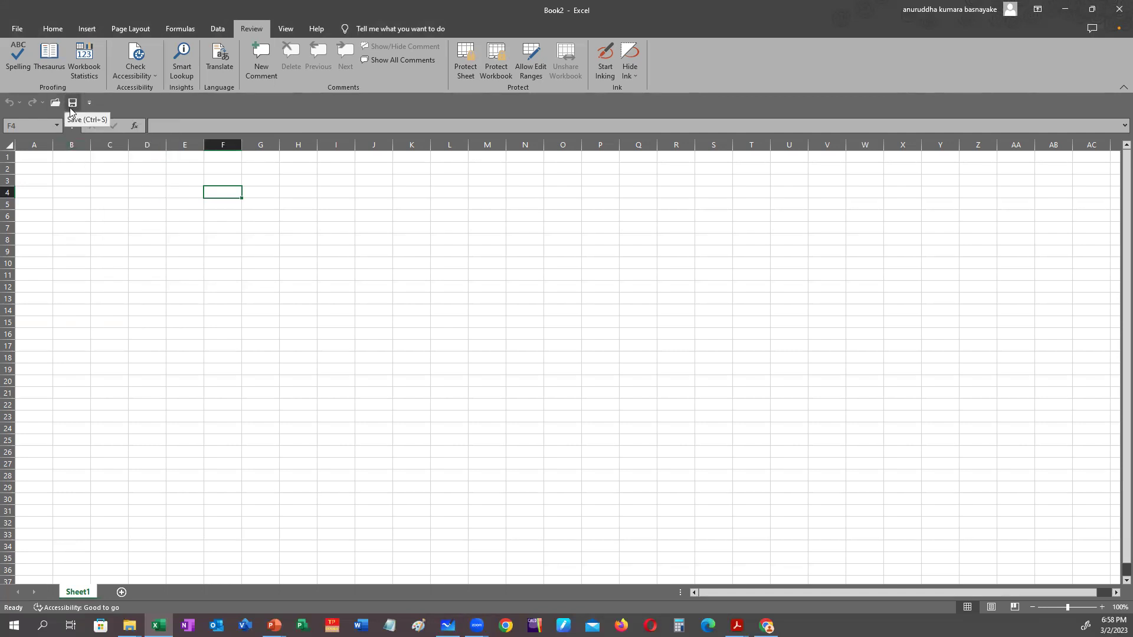
Start saving Book2, cancel the save, and remove the Save command from the Quick Access Toolbar
left_click(73, 103)
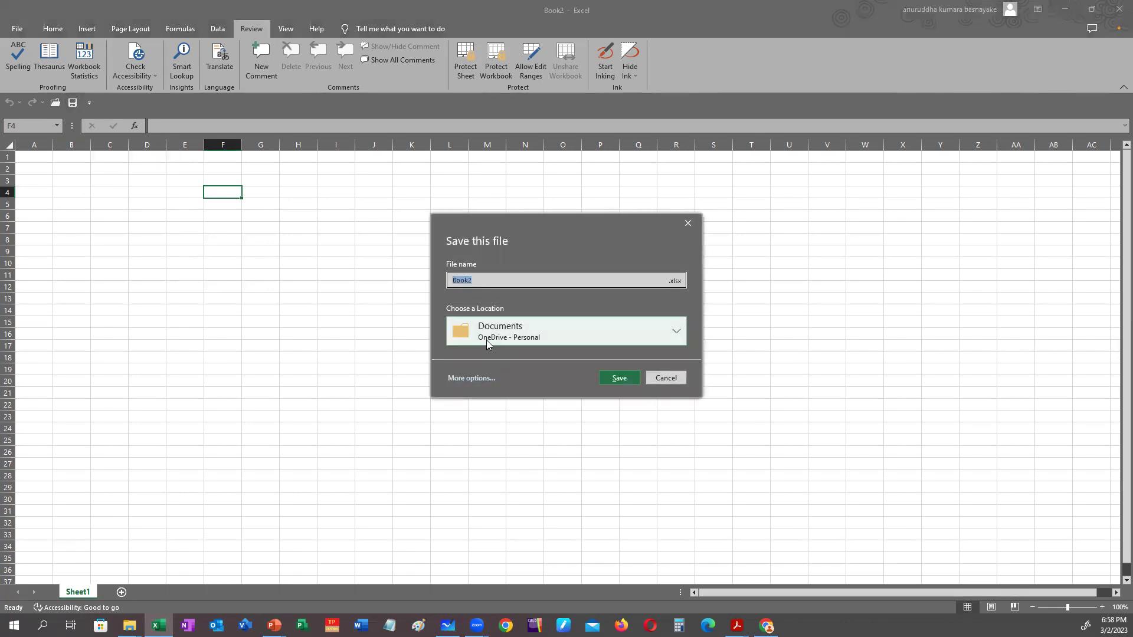
left_click(691, 222)
left_click(89, 103)
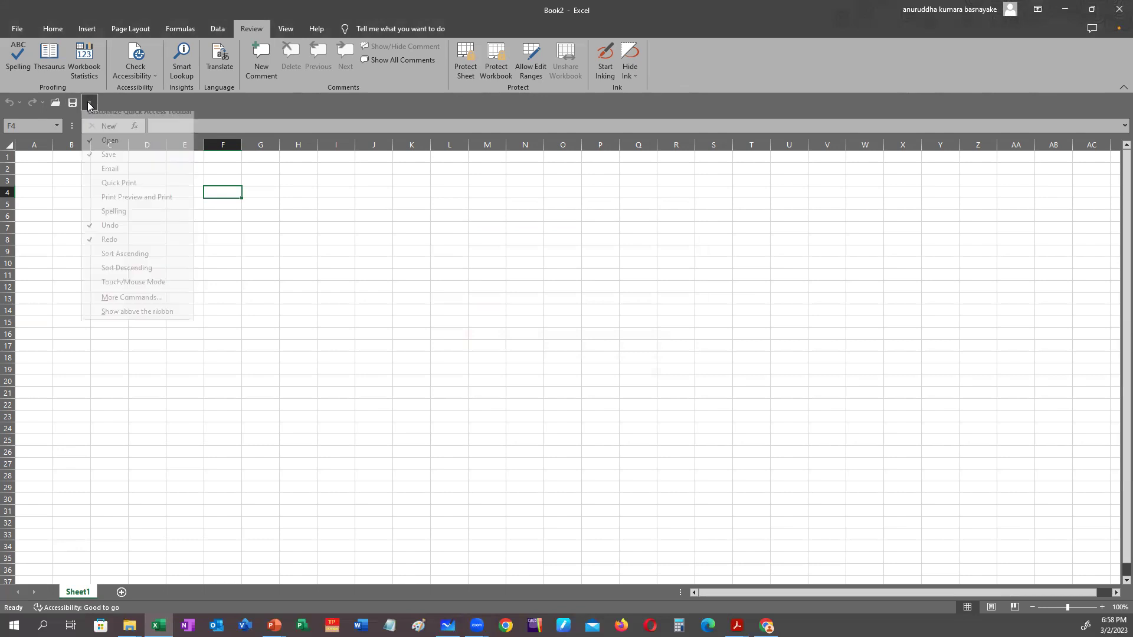
left_click(106, 162)
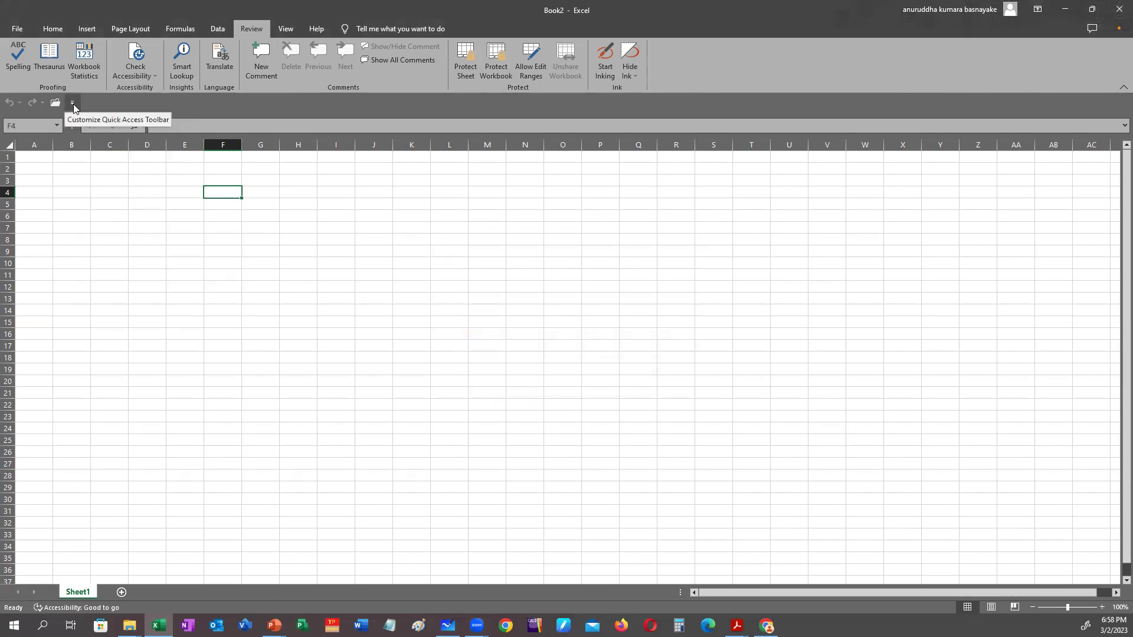
left_click(73, 103)
left_click(16, 30)
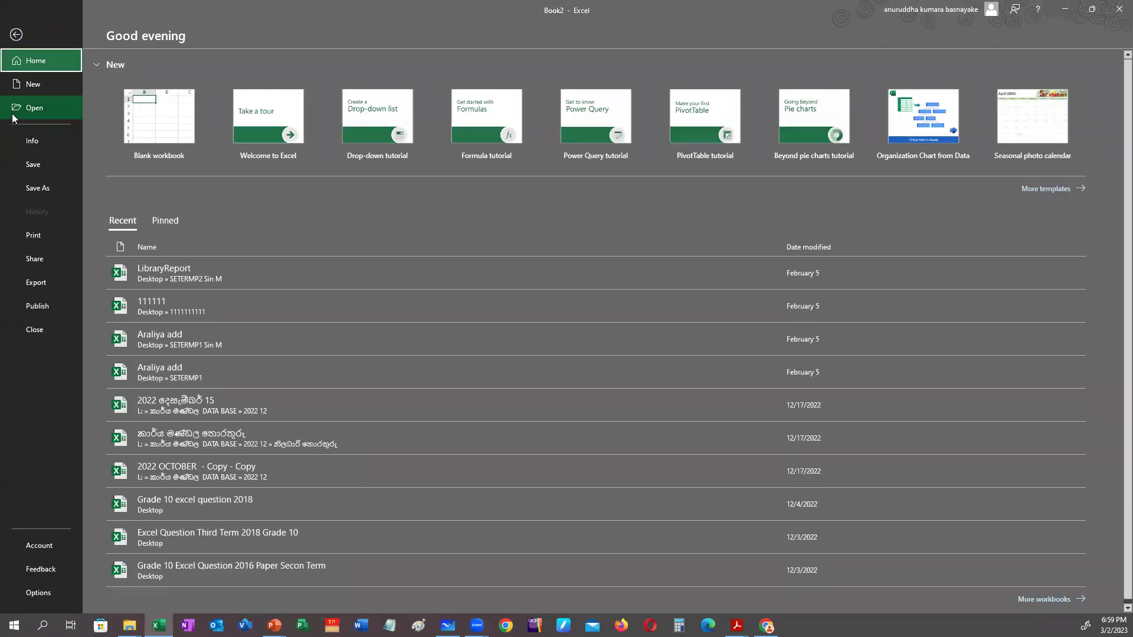
left_click(15, 35)
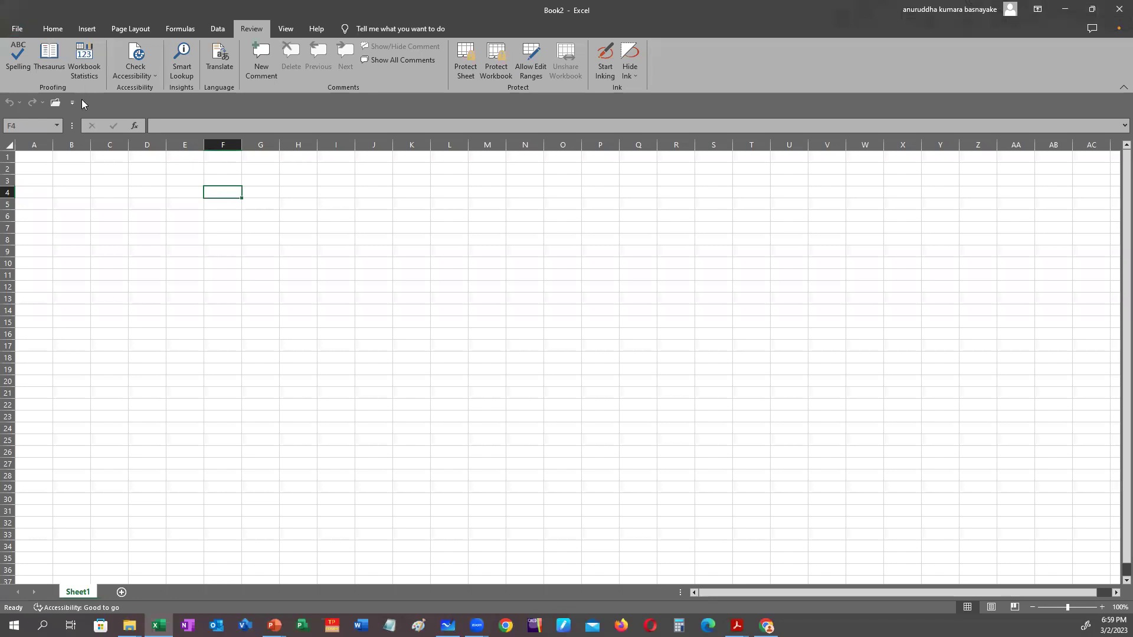
left_click(72, 103)
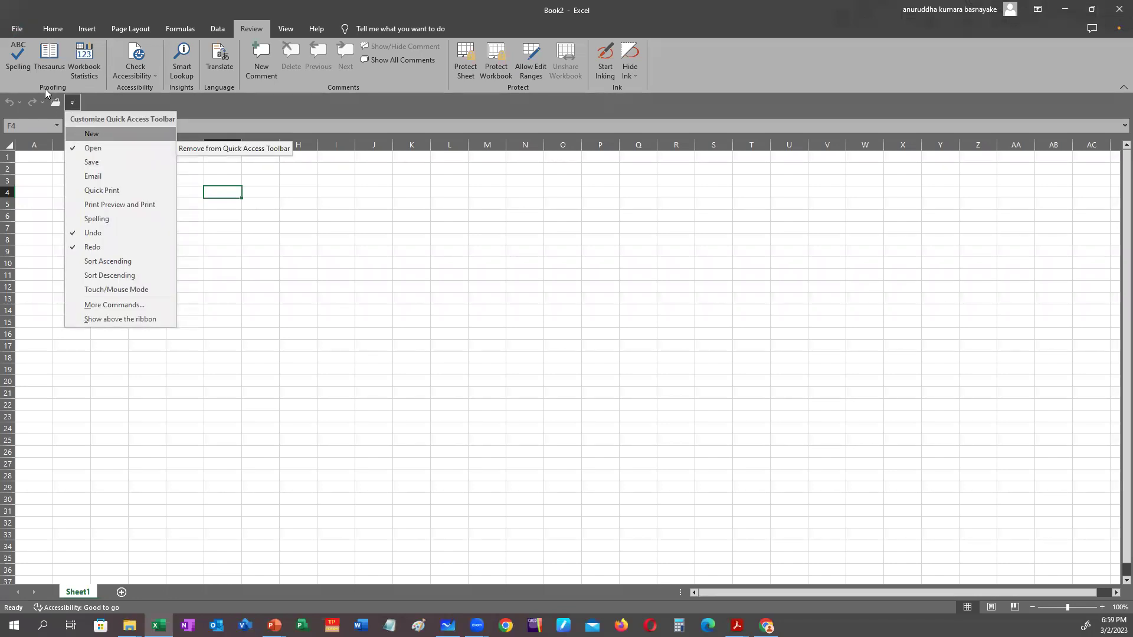
left_click(93, 148)
left_click(57, 103)
left_click(85, 151)
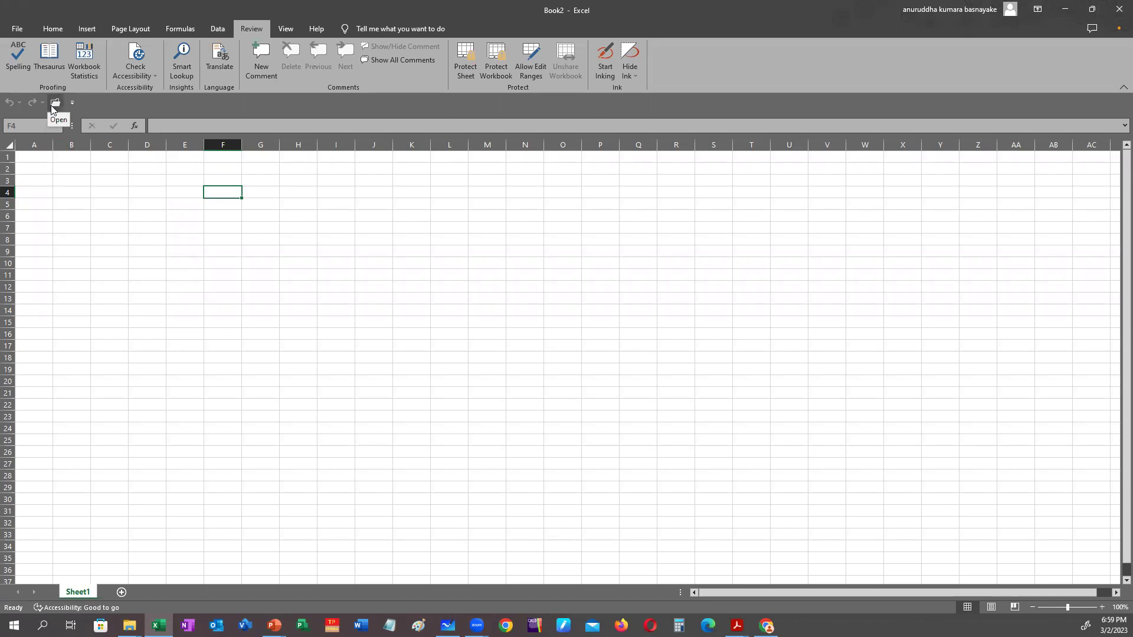
Add Print Preview and Print to the Quick Access Toolbar, view Book2's print preview, and return to the sheet
left_click(70, 104)
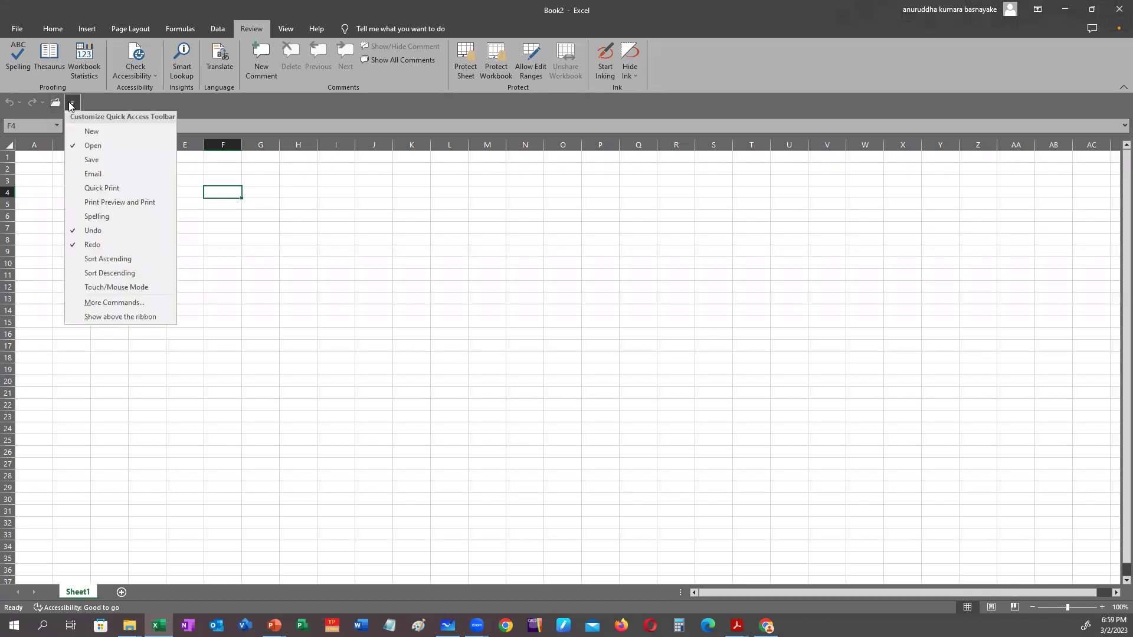
left_click(132, 204)
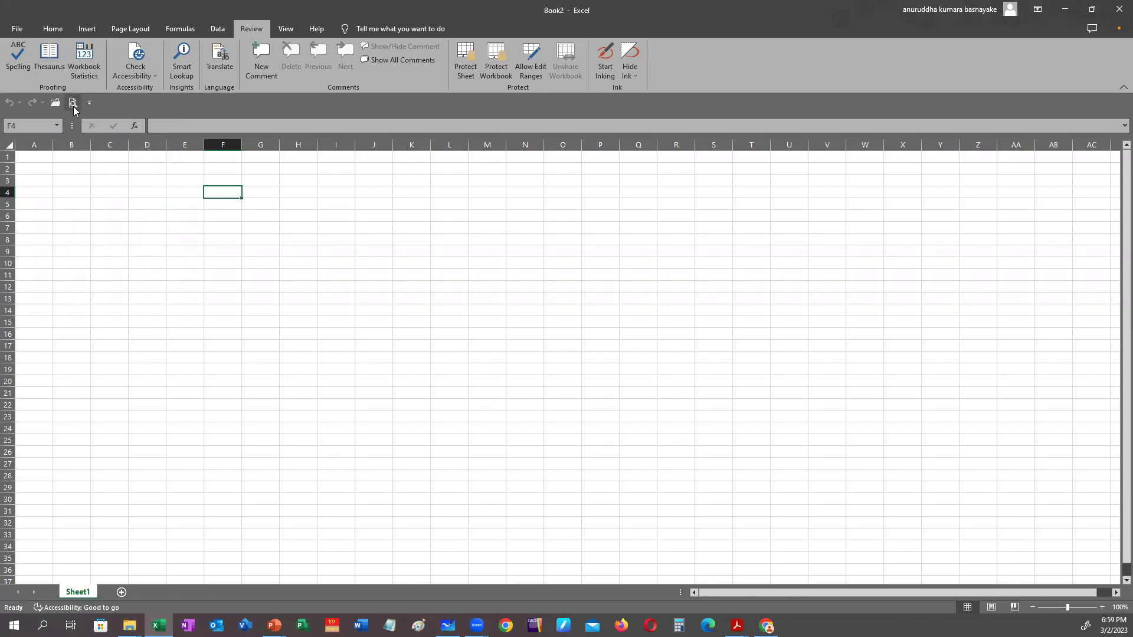
left_click(72, 104)
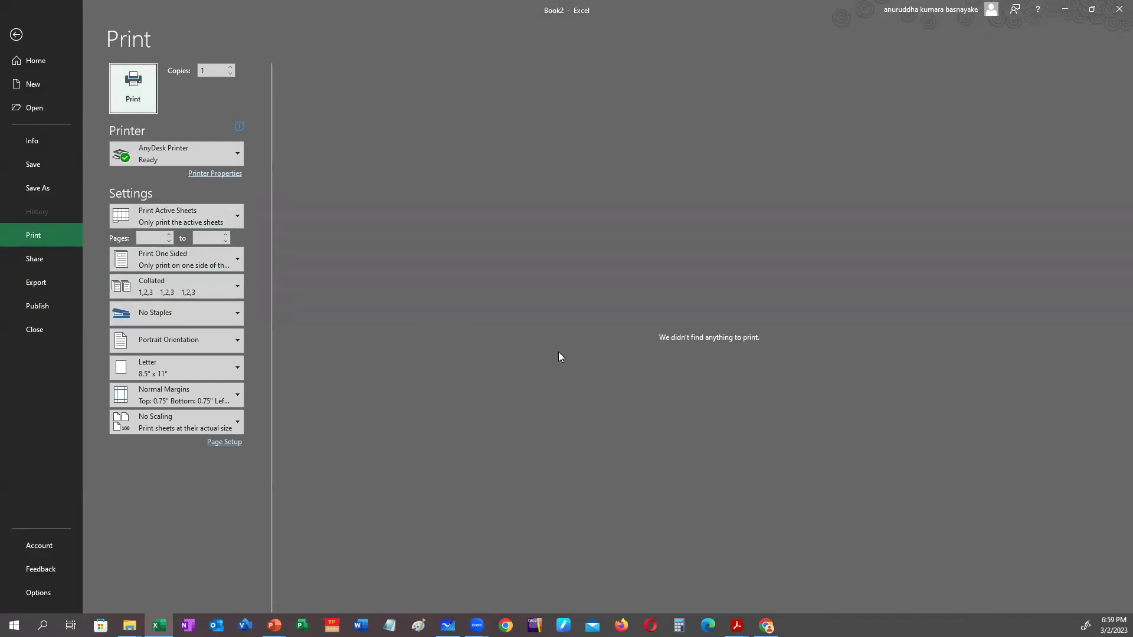
left_click(16, 34)
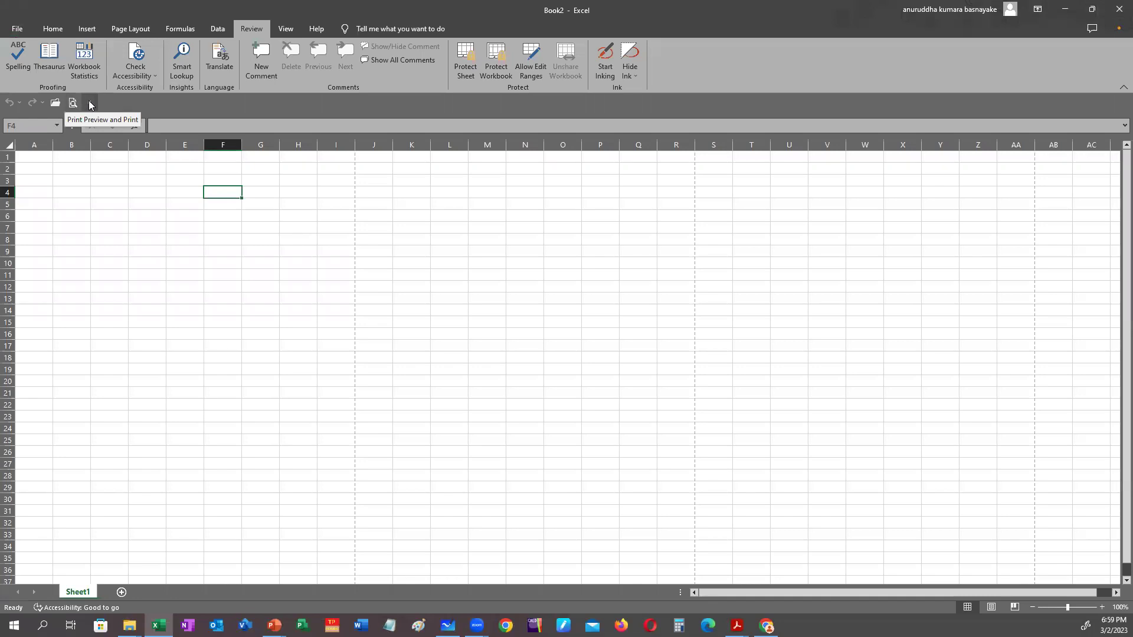
Remove Print Preview and Print from the Quick Access Toolbar and add Quick Print
left_click(89, 103)
left_click(119, 205)
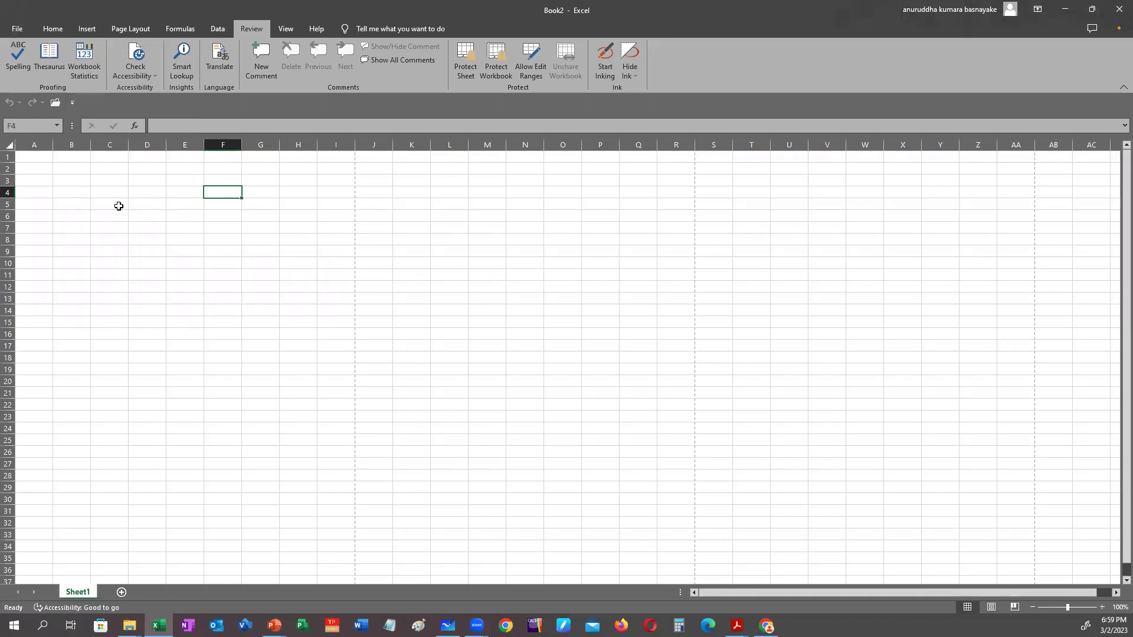
left_click(71, 103)
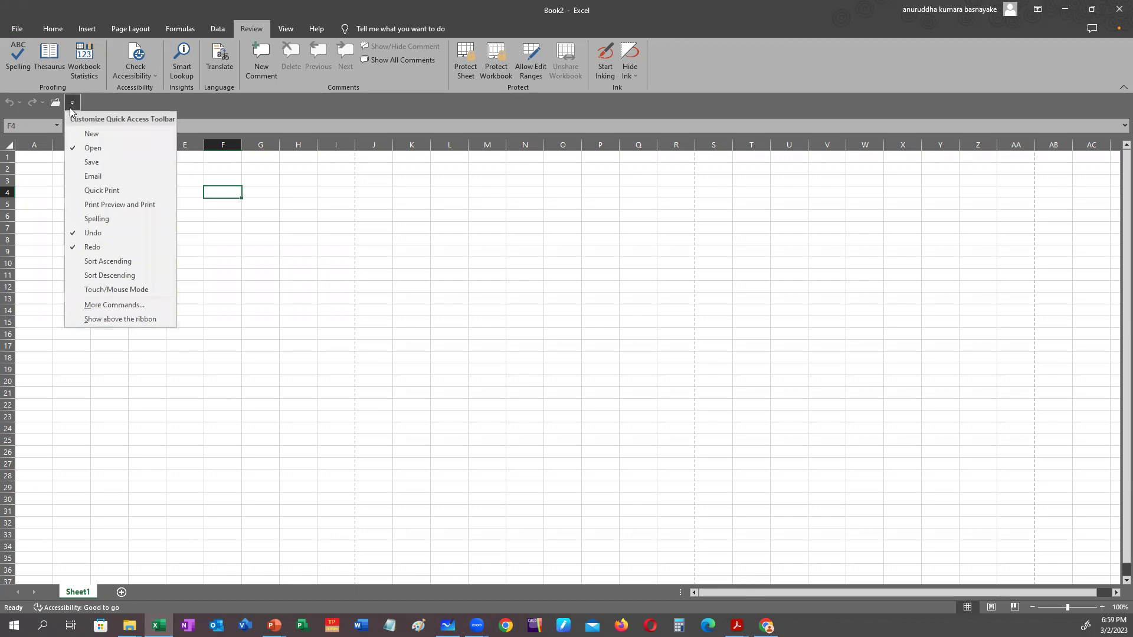
left_click(111, 205)
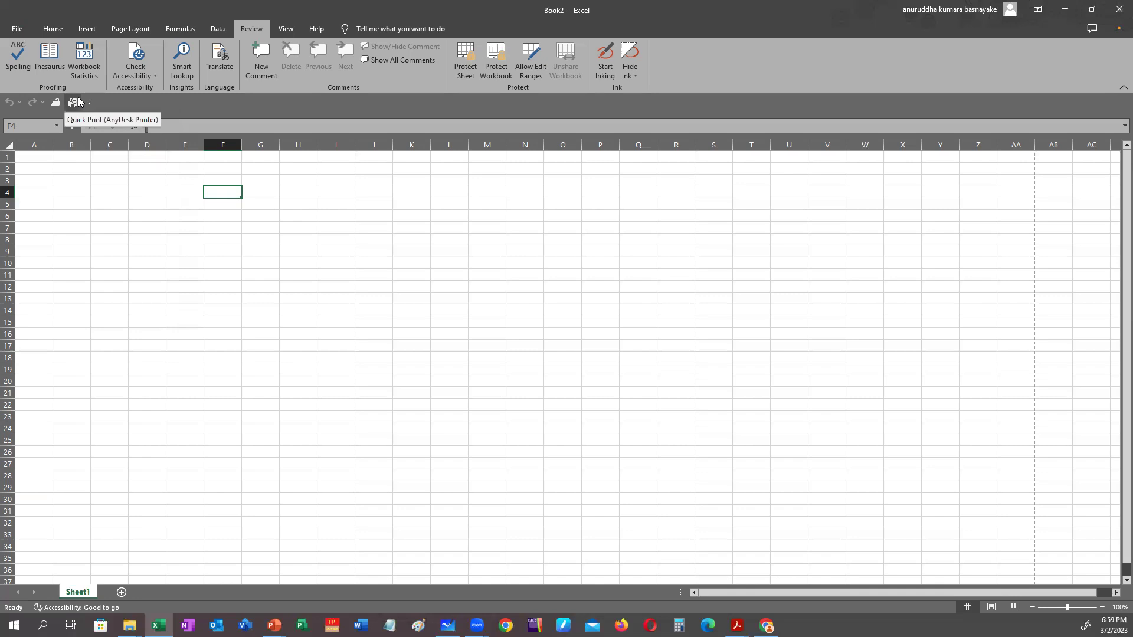
Remove Quick Print from the Quick Access Toolbar and switch back to the presentation slide about common tools
left_click(89, 103)
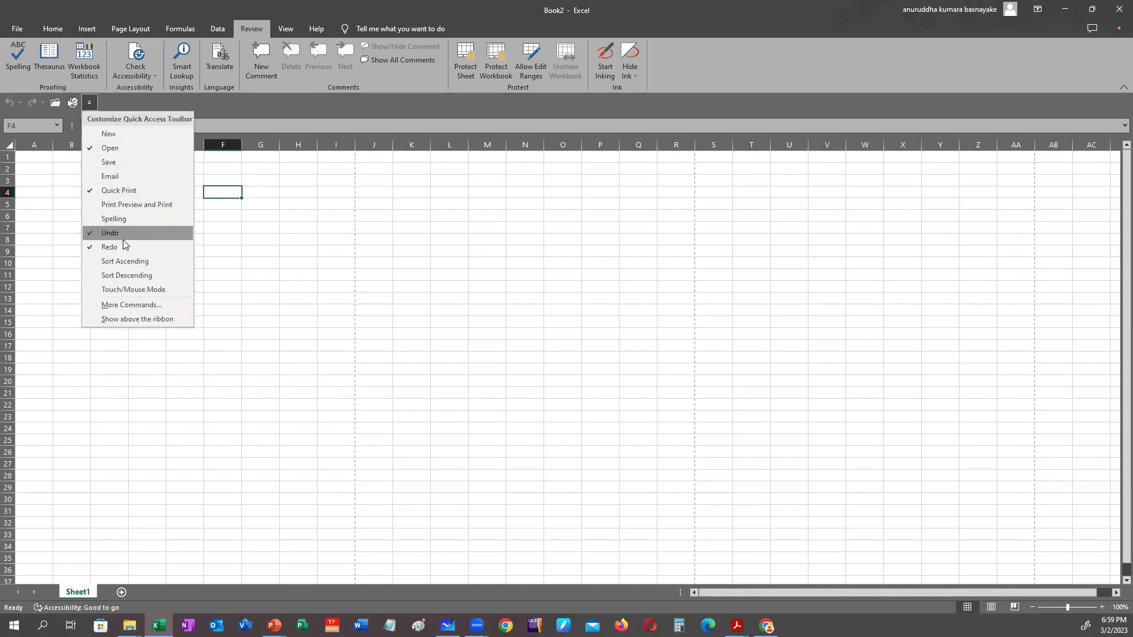
left_click(113, 192)
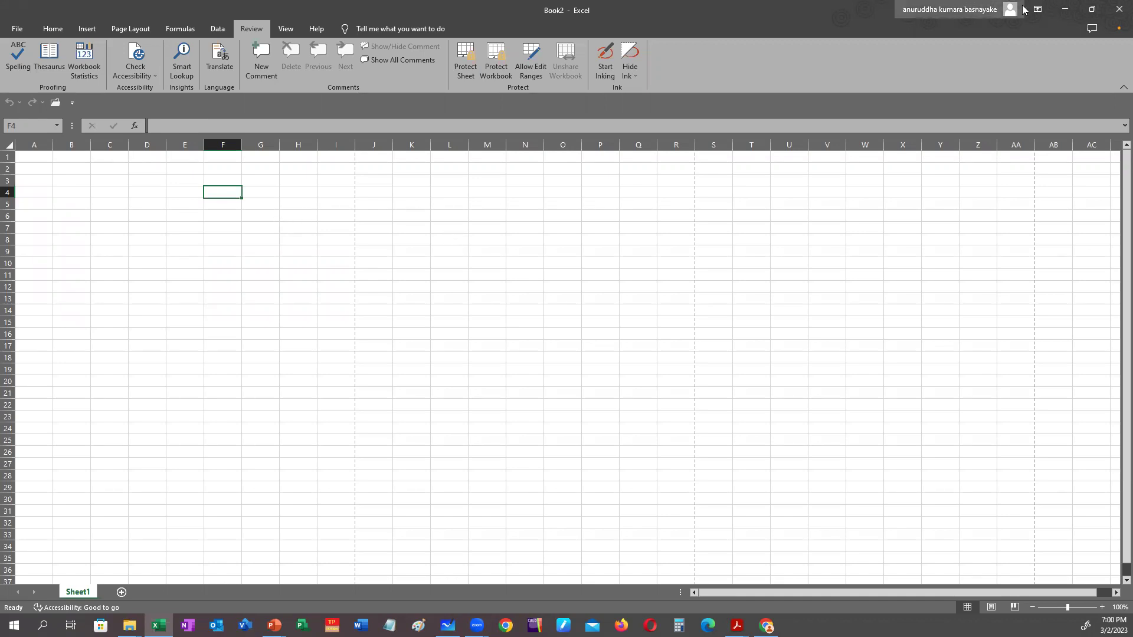
left_click(1091, 9)
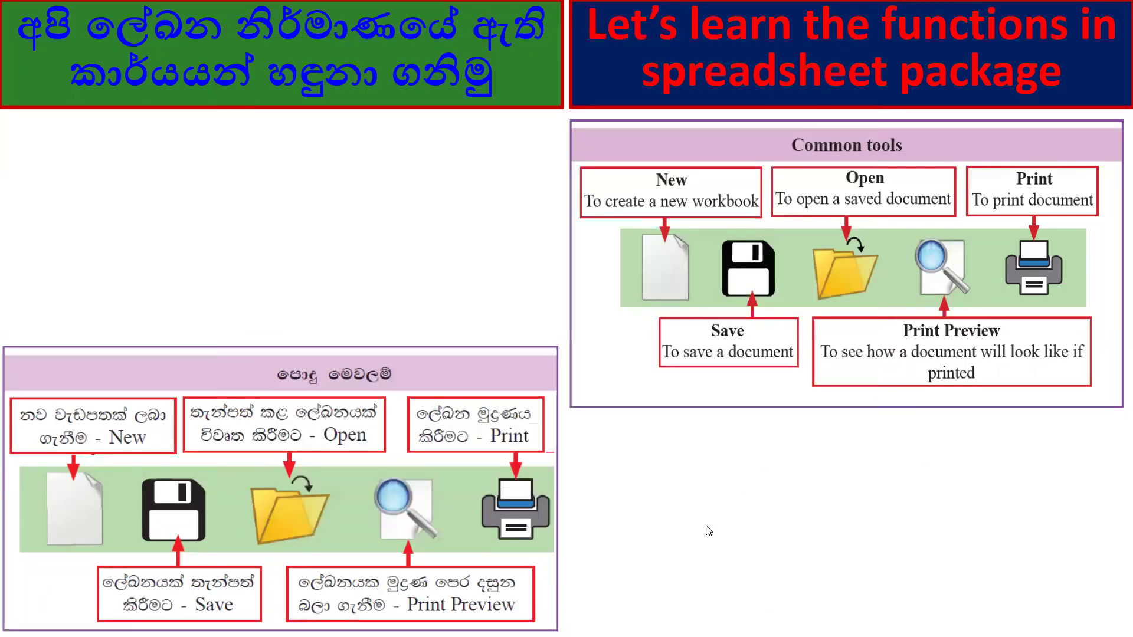
Advance the presentation to the slide on Undo, Redo, Copy, Cut, Paste and Spelling
left_click(687, 514)
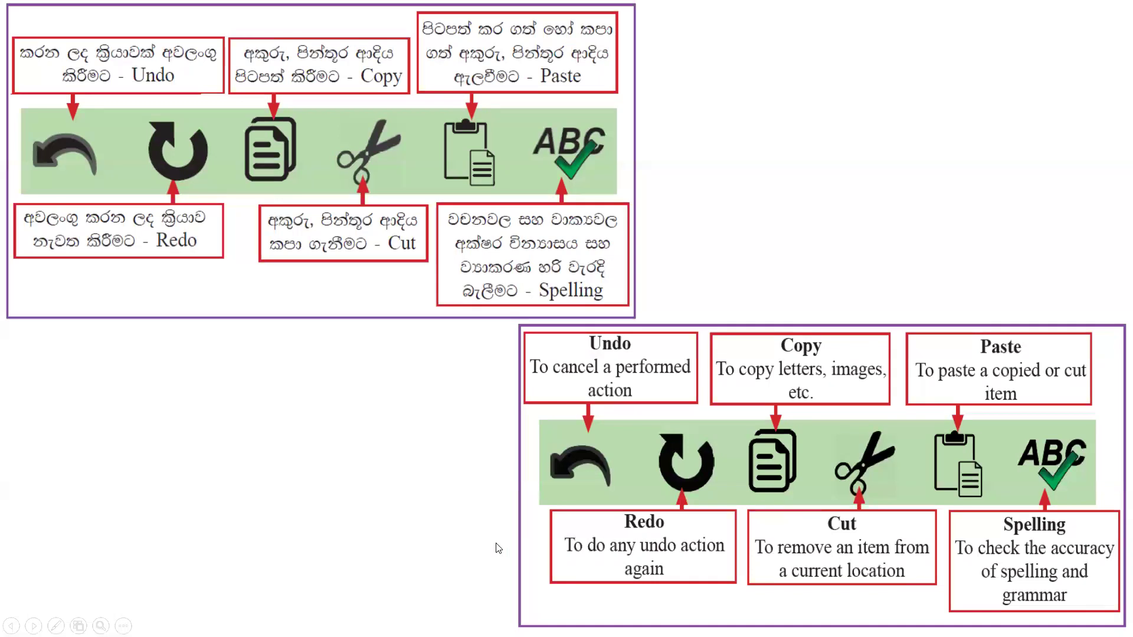
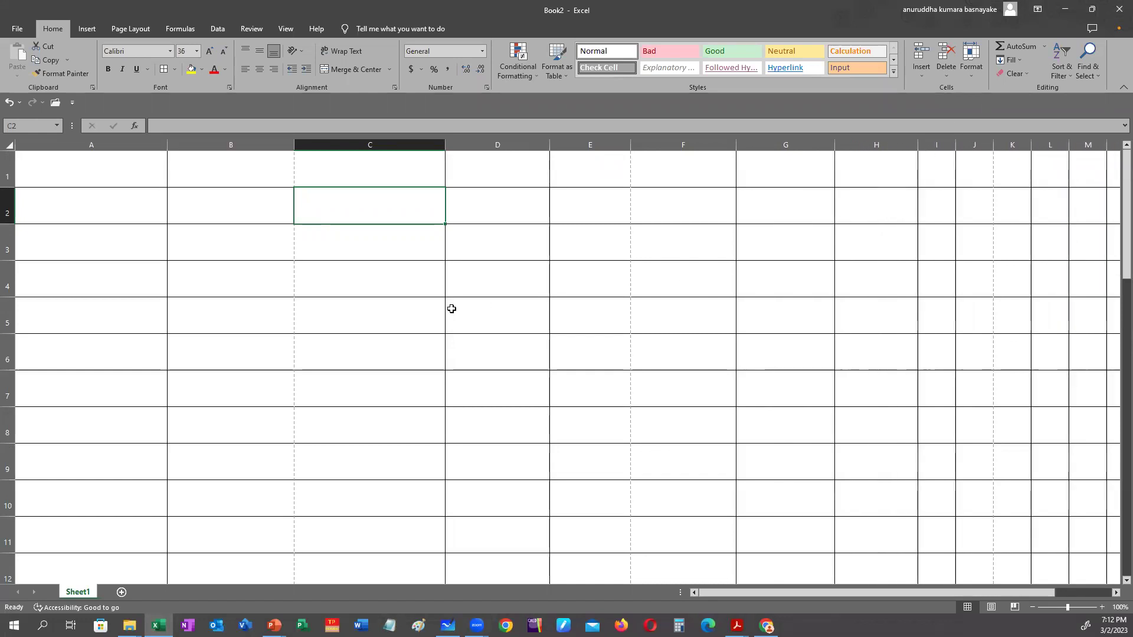
In Excel's Book2, enter a sample first name in cell B5 and a second name in B6
left_click(384, 310)
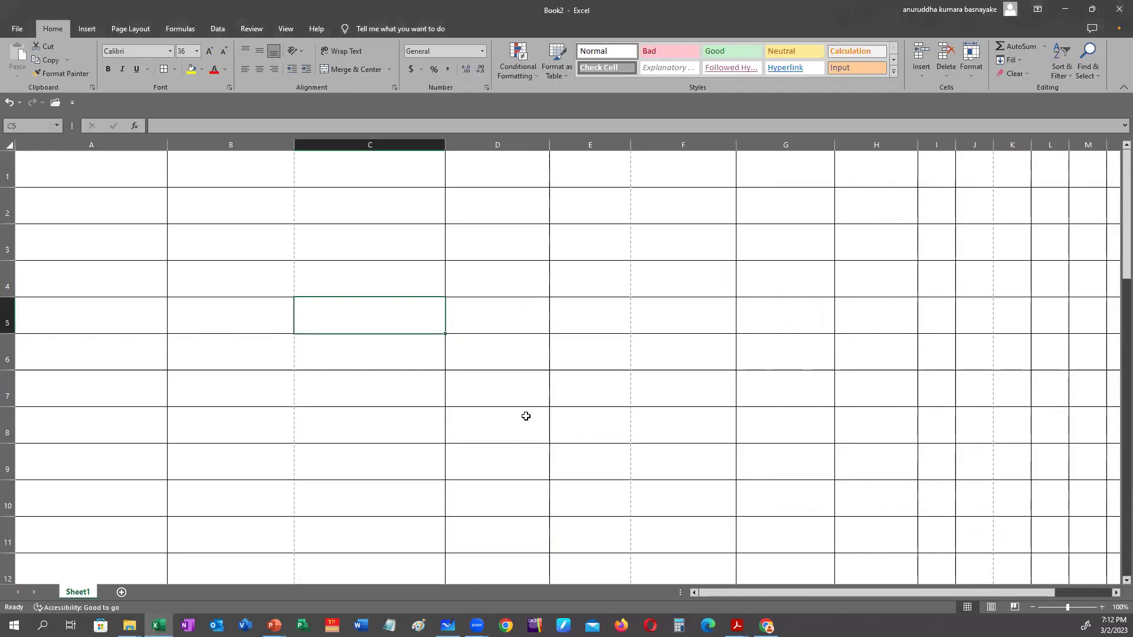
left_click(227, 324)
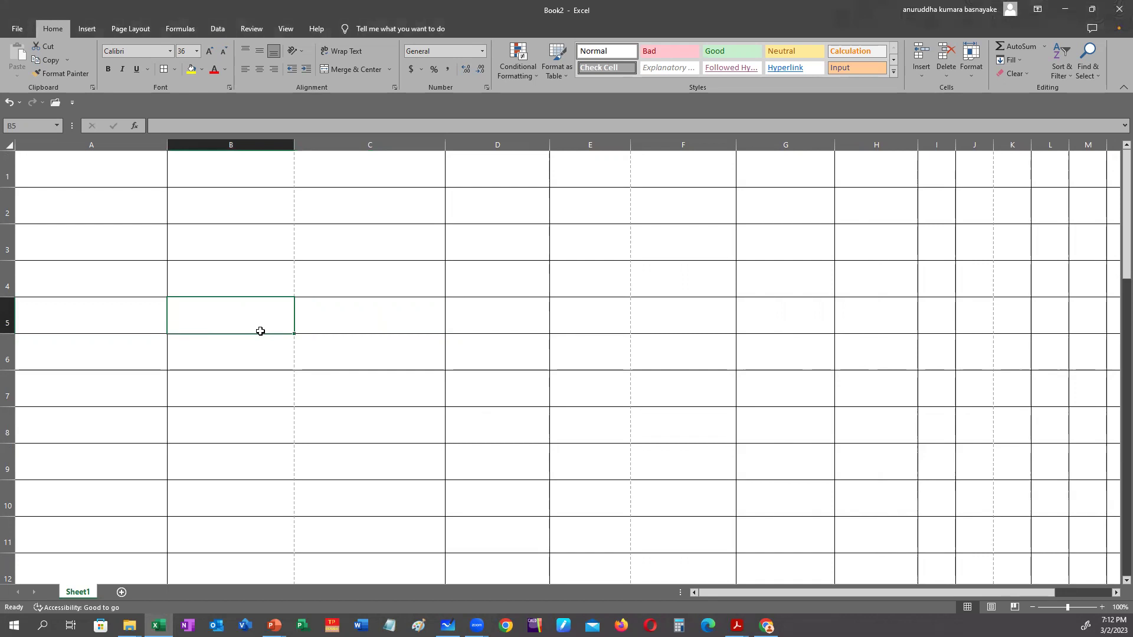
type("Sarath")
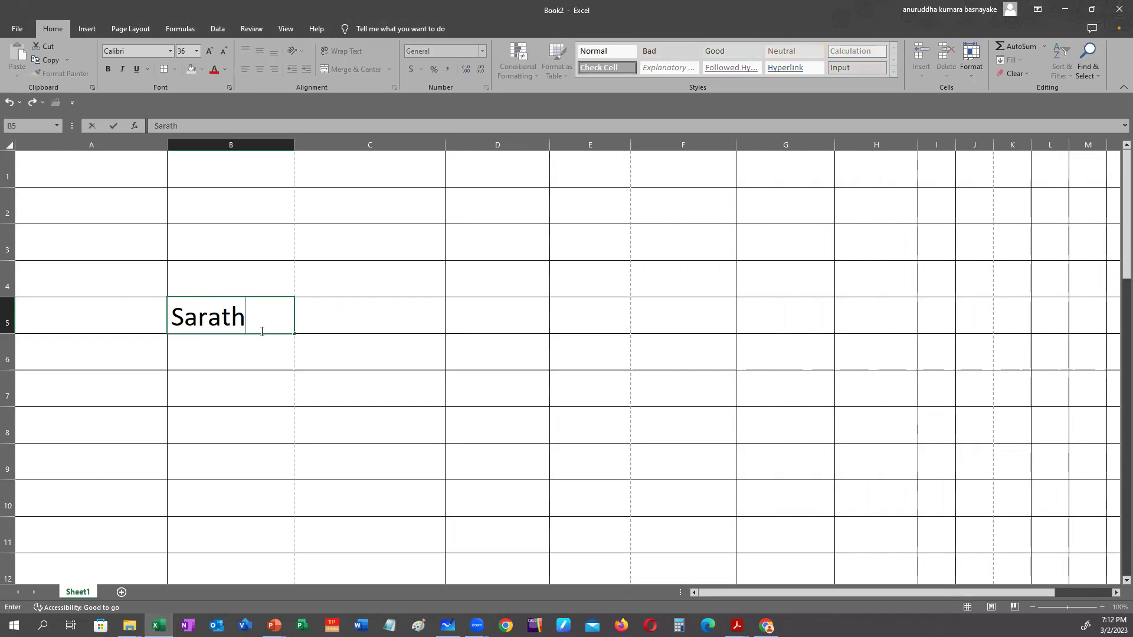
key("Return")
type("Bandara")
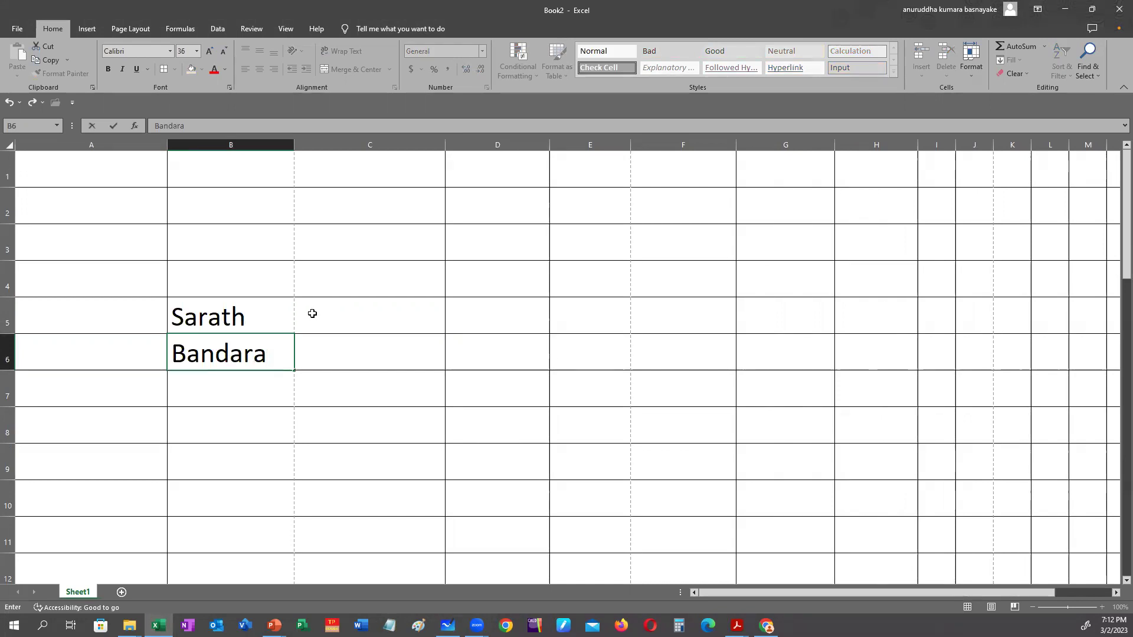
Undo the name entries in cells B6 and B5
left_click(8, 104)
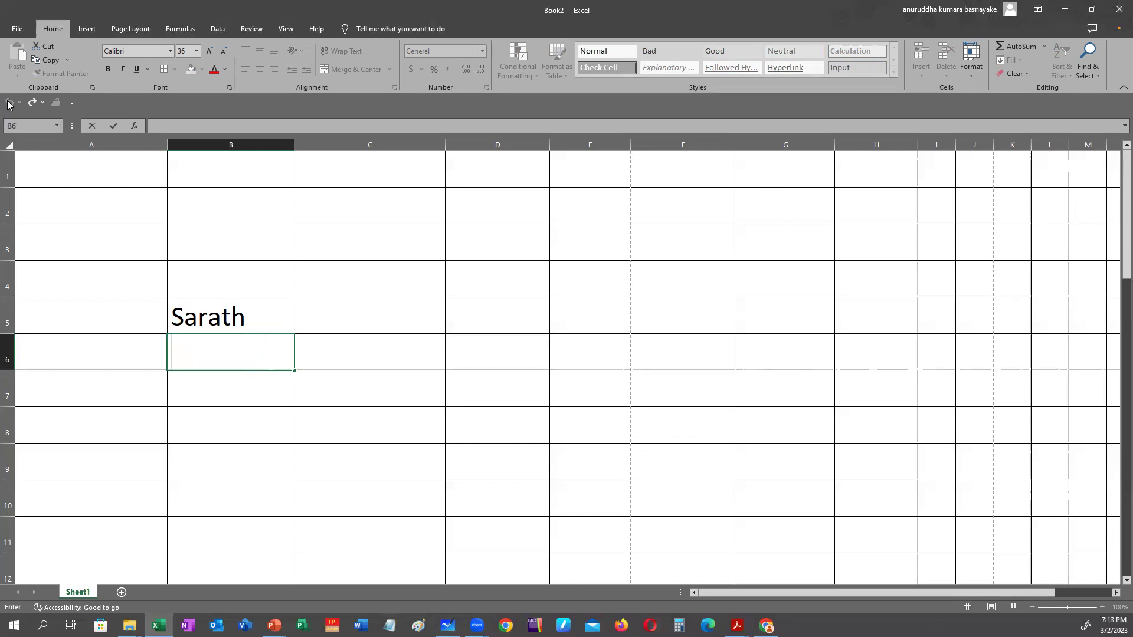
left_click(275, 313)
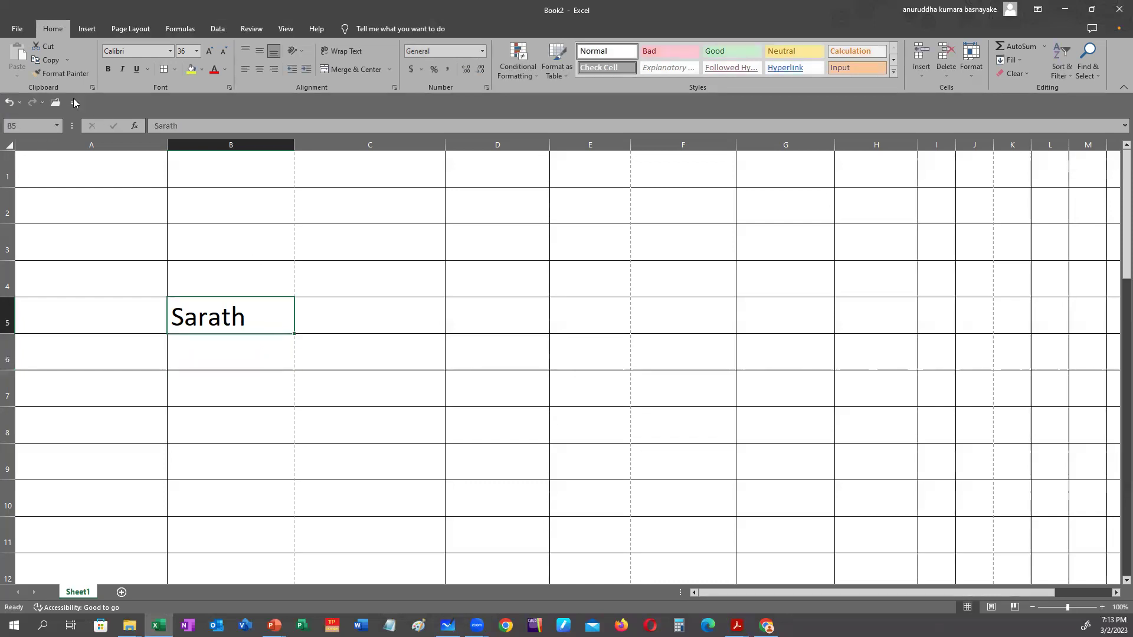
left_click(8, 103)
left_click(9, 104)
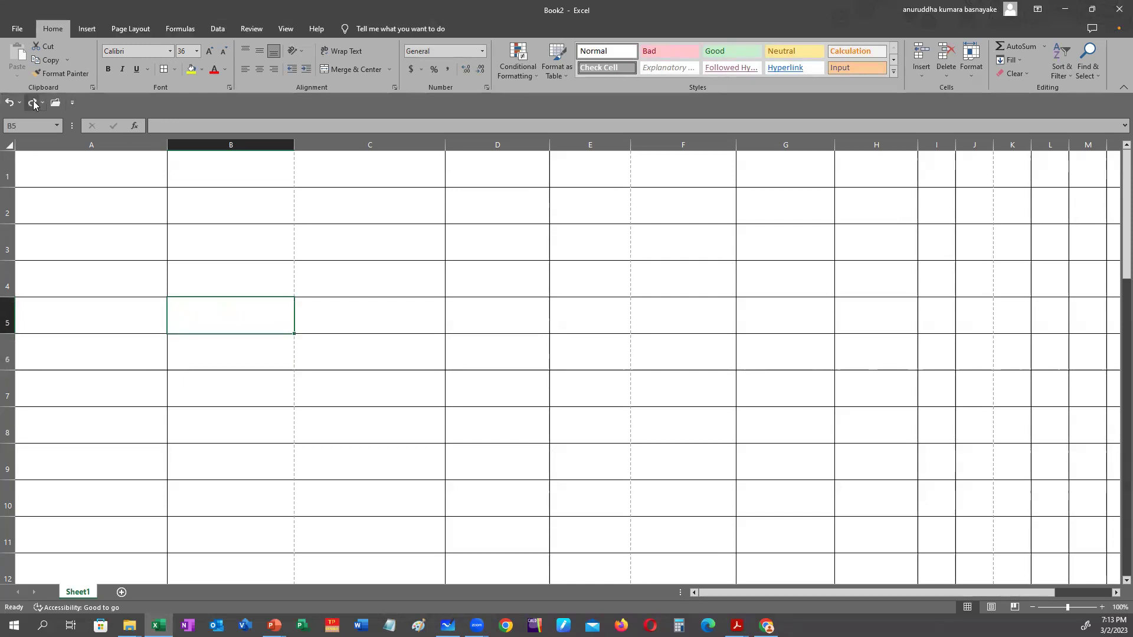
Redo the name entry in B5, and undo and redo it once more
left_click(34, 103)
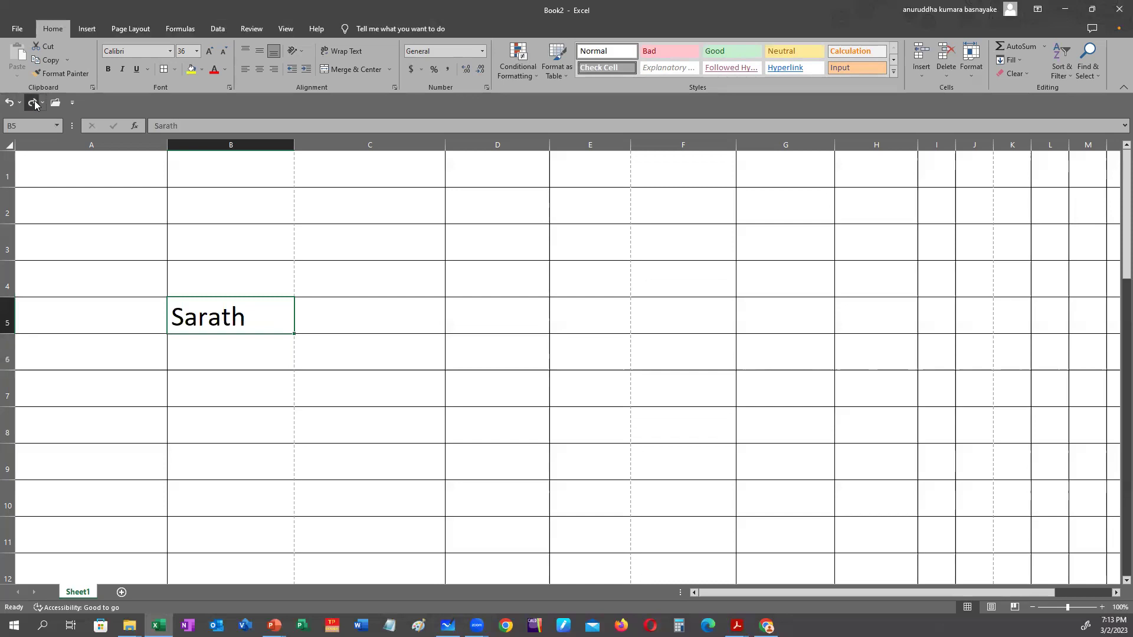
left_click(35, 103)
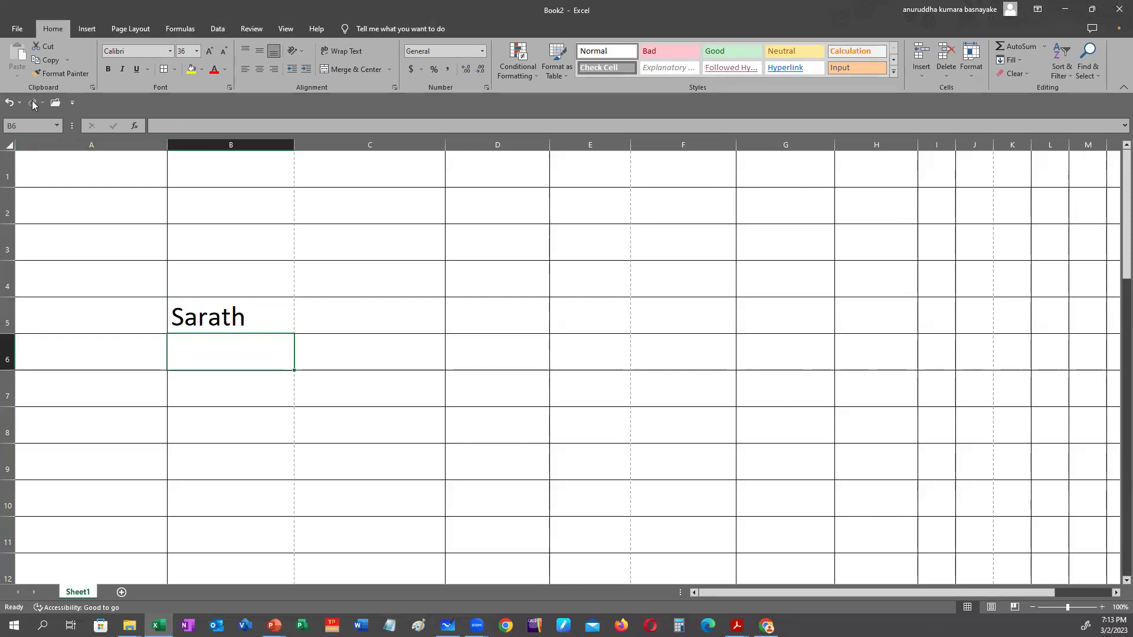
left_click(212, 319)
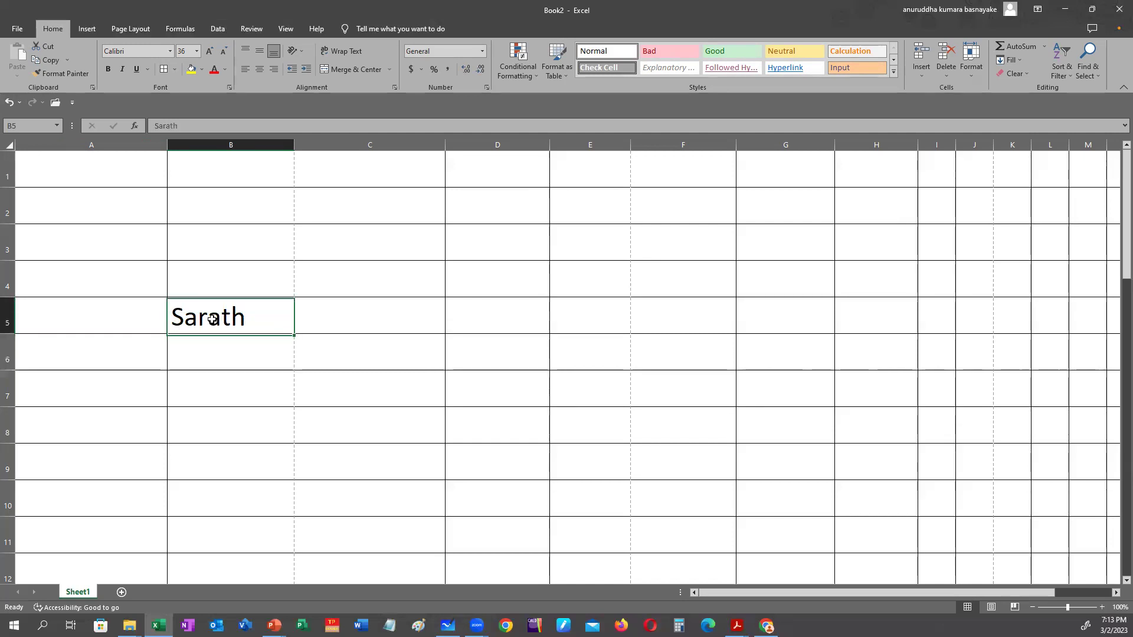
left_click(10, 103)
left_click(33, 103)
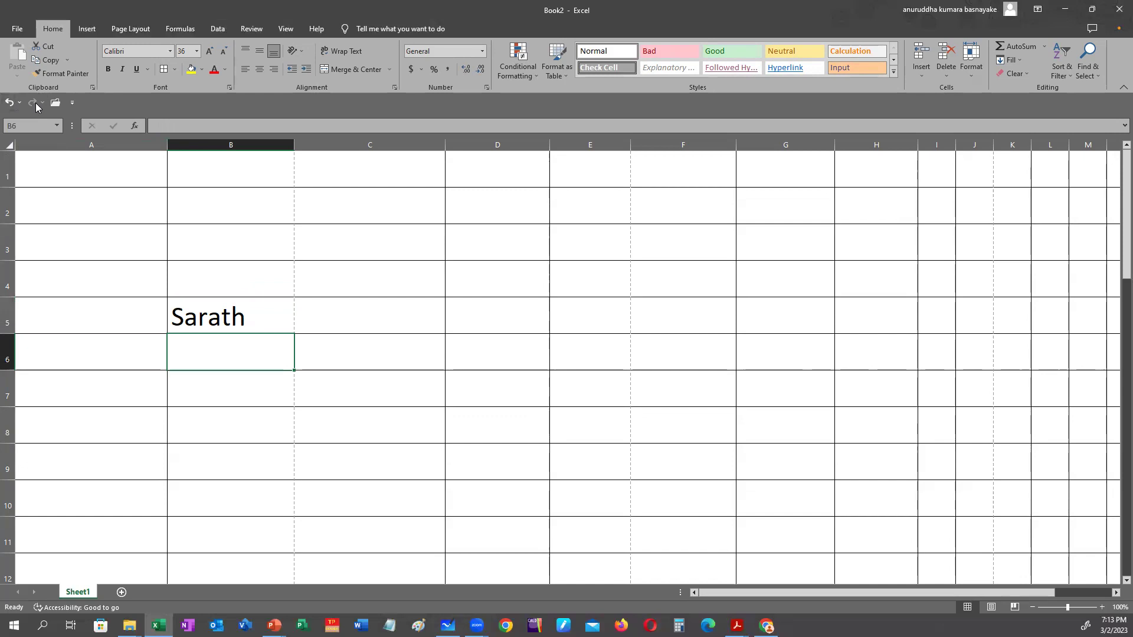
Replace the name in B5 with a different one and enter two more sample names in B6 and B7
left_click(250, 329)
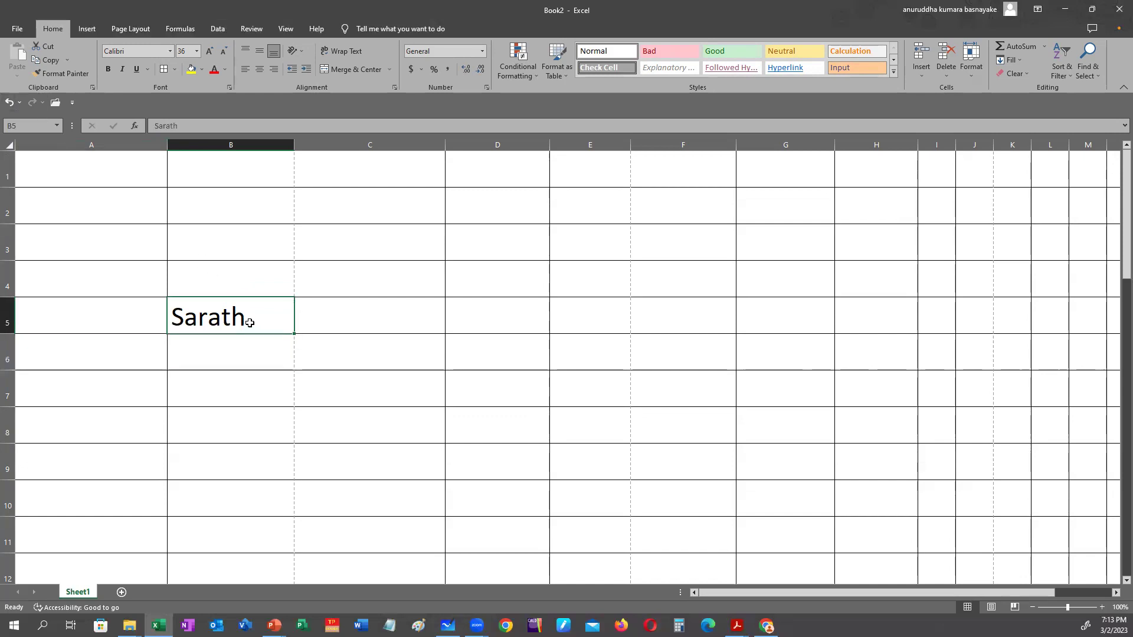
key("BackSpace")
type("Raja")
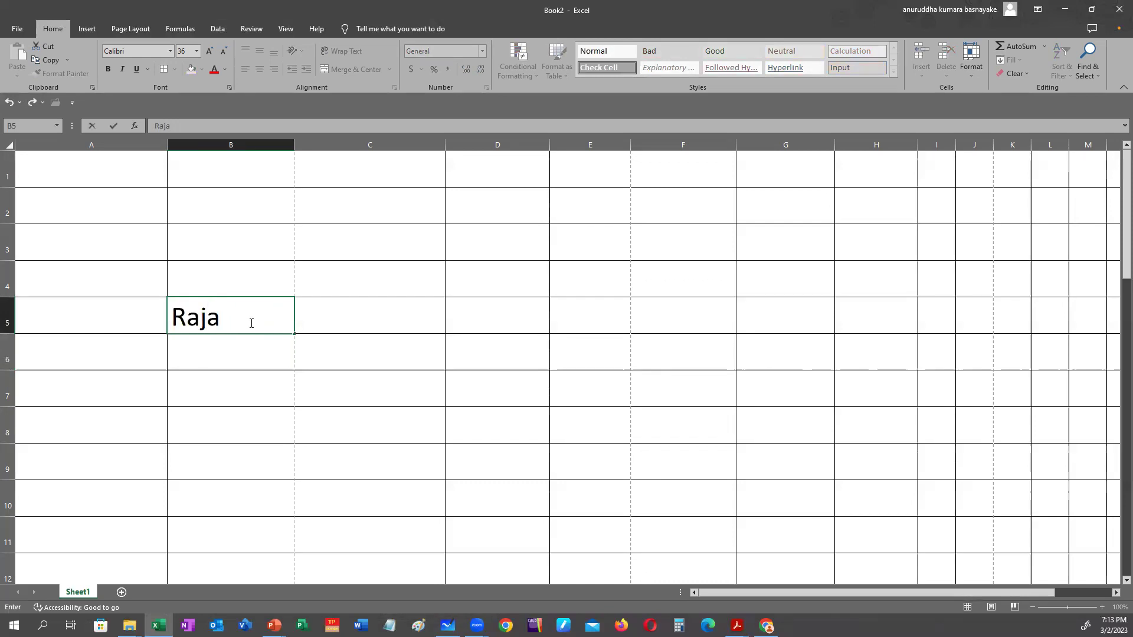
key("Return")
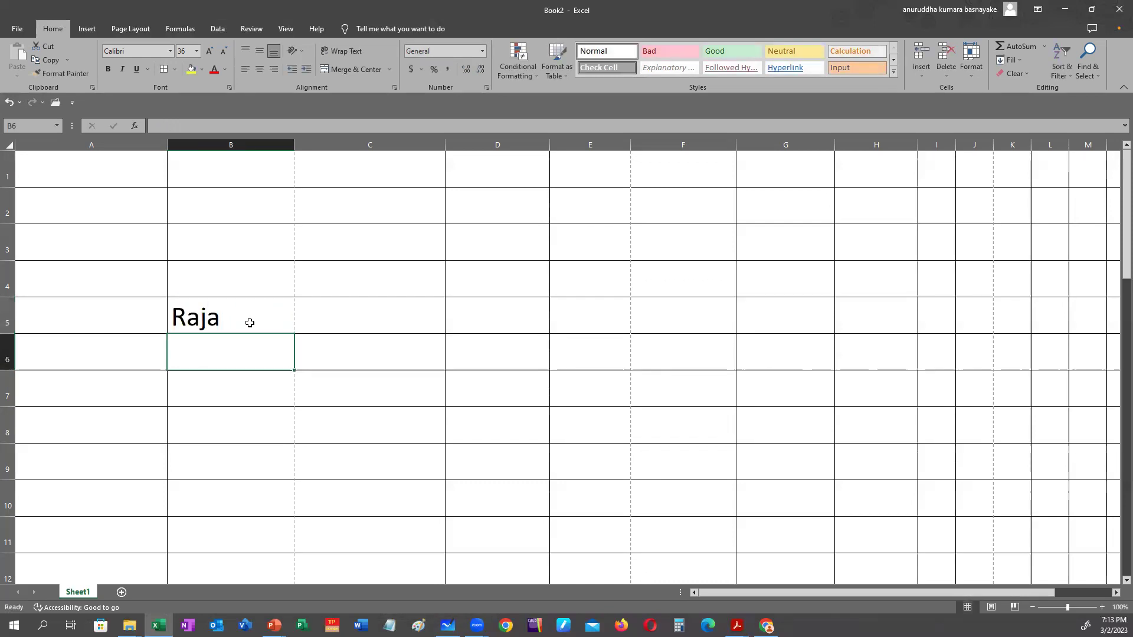
type("Bandara")
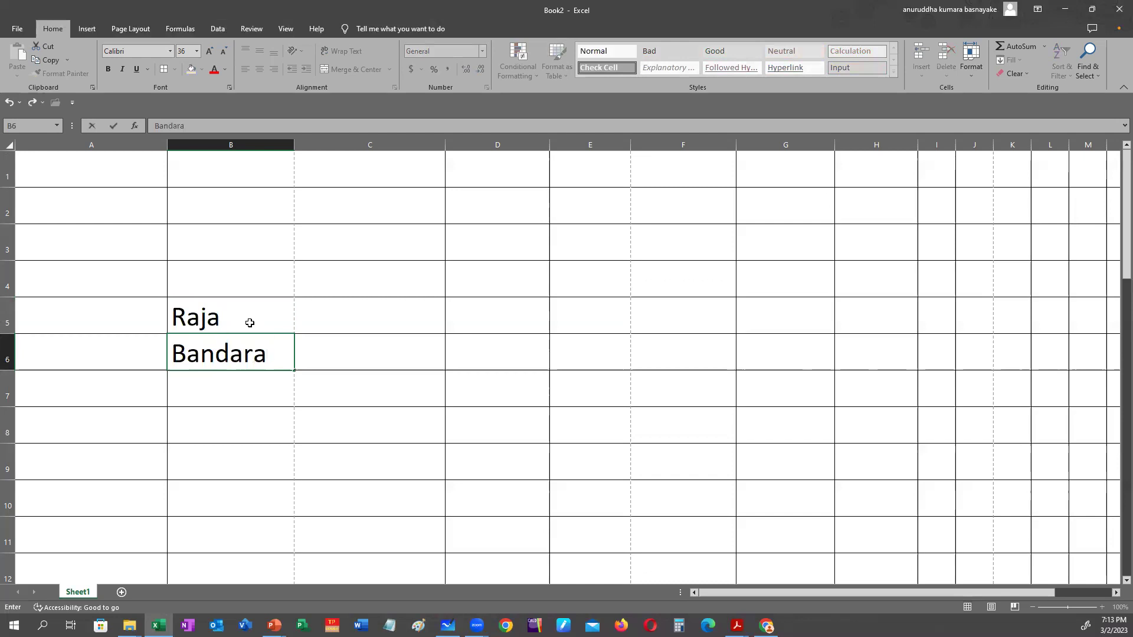
key("Return")
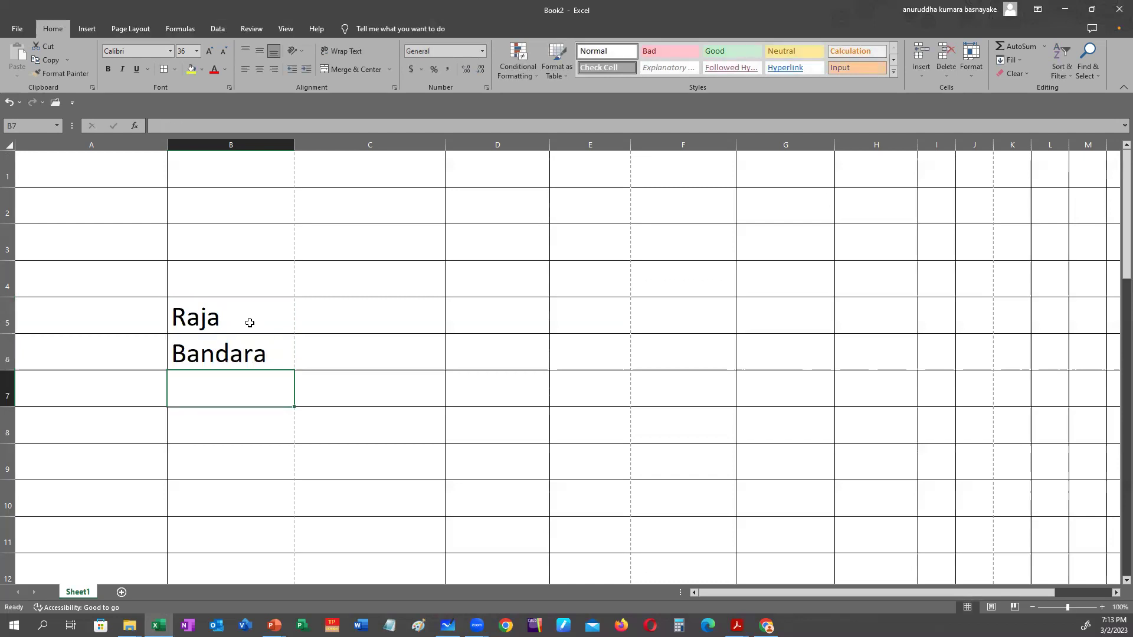
type("Saman")
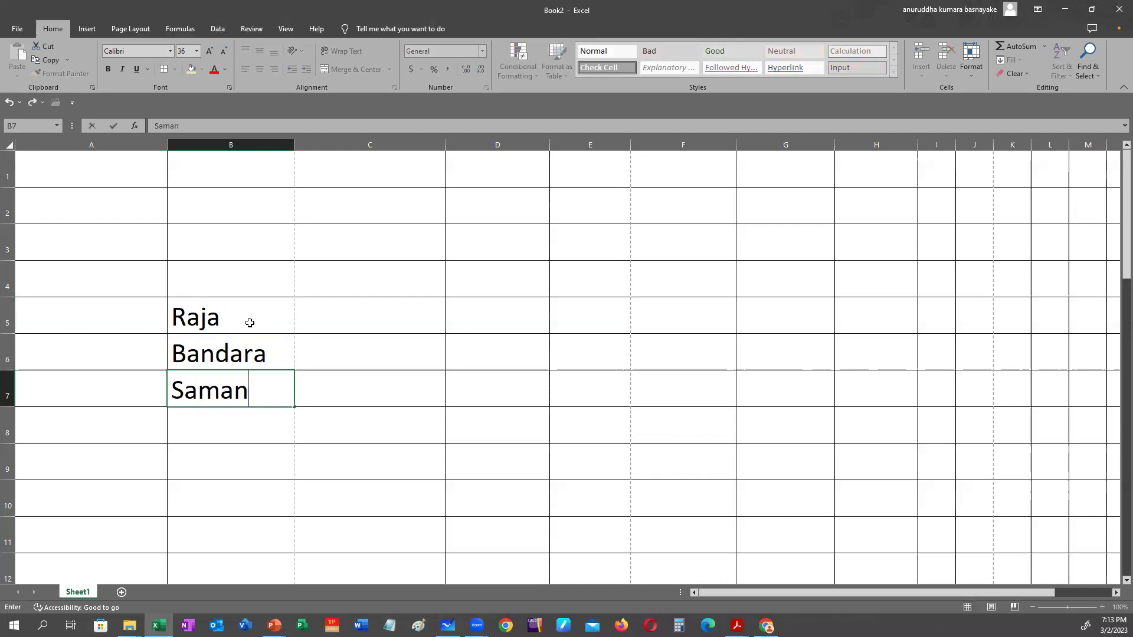
Undo and redo the name entry in B7 twice, and commit it to the cell
left_click(12, 104)
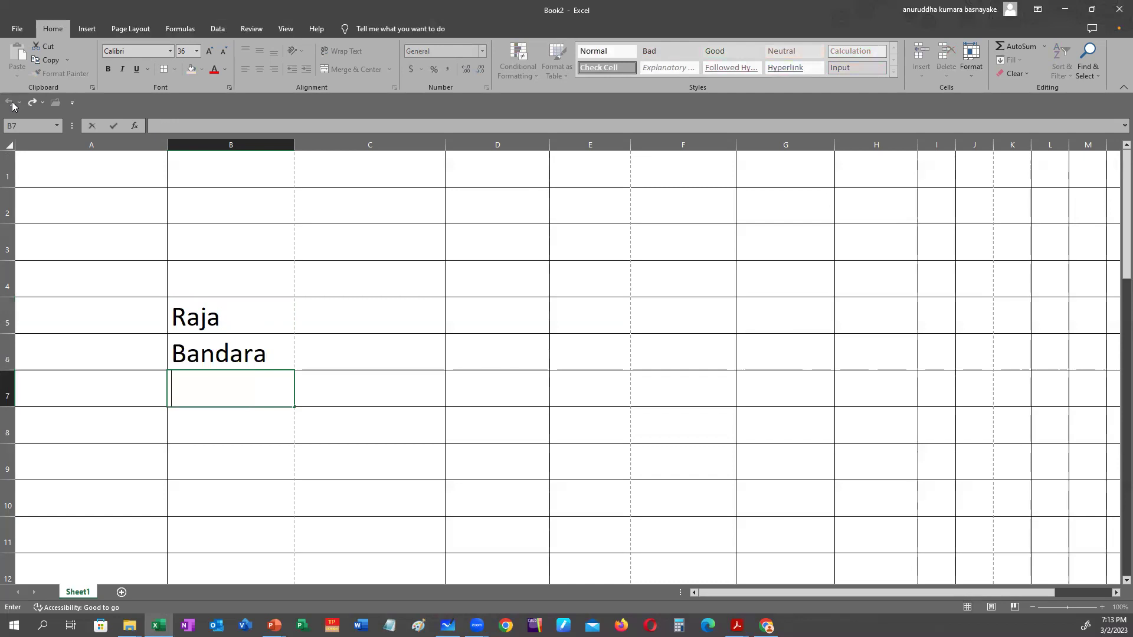
left_click(30, 103)
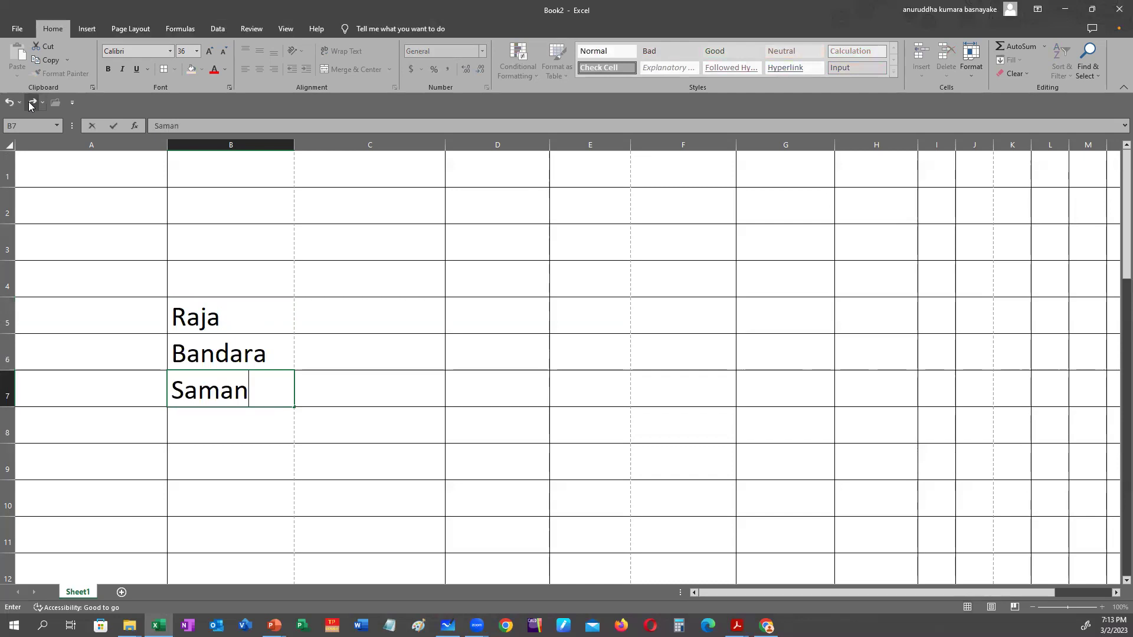
left_click(7, 104)
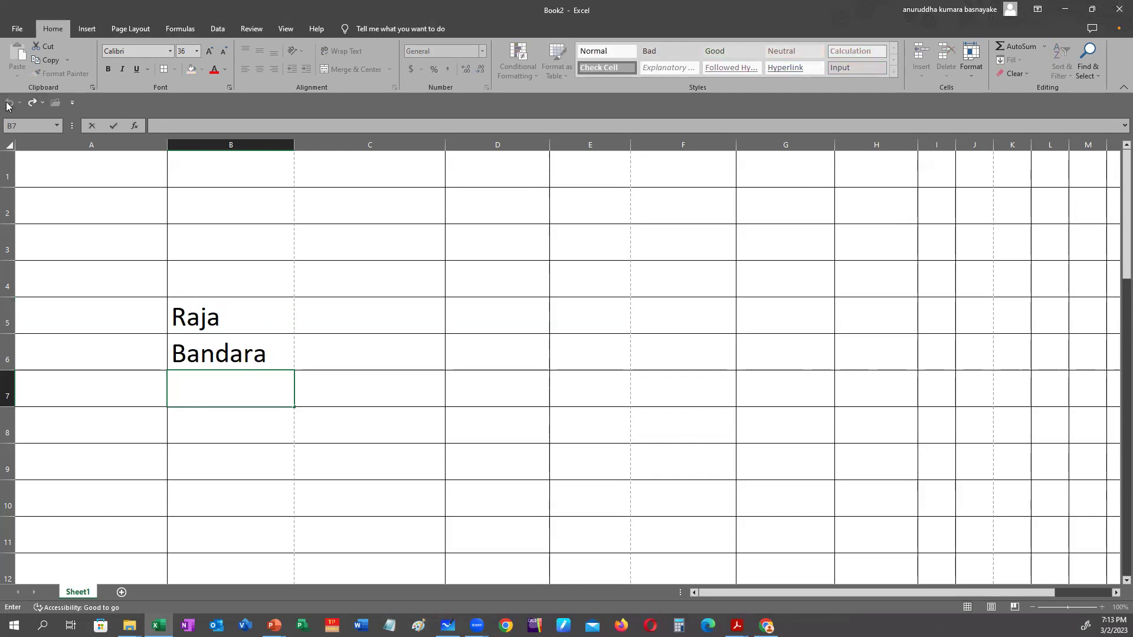
left_click(33, 104)
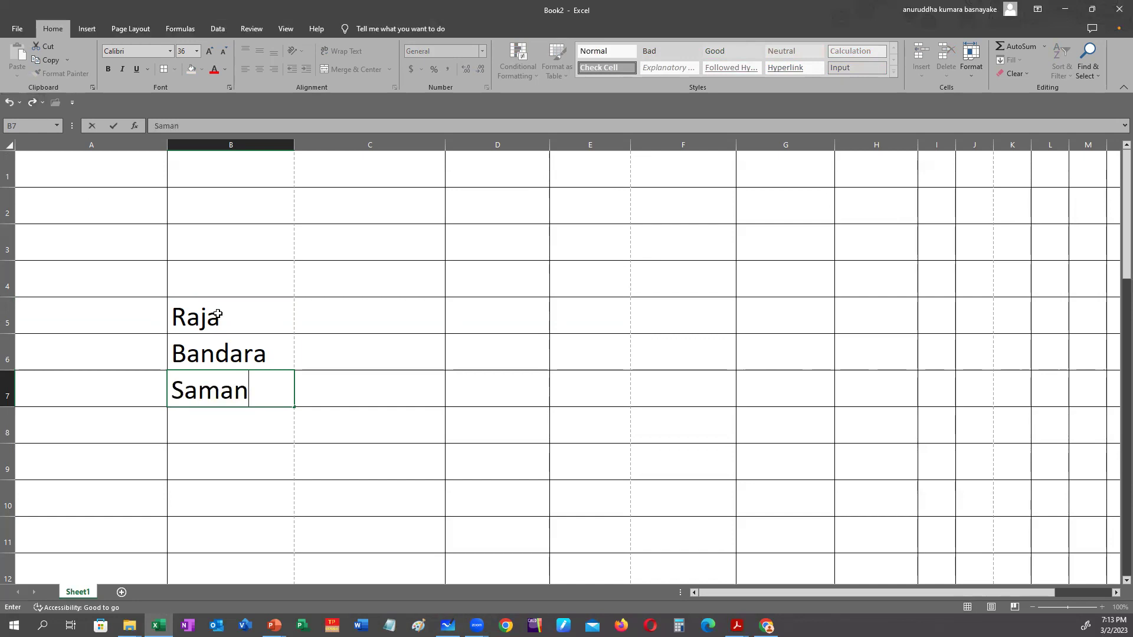
key("Up")
key("Up")
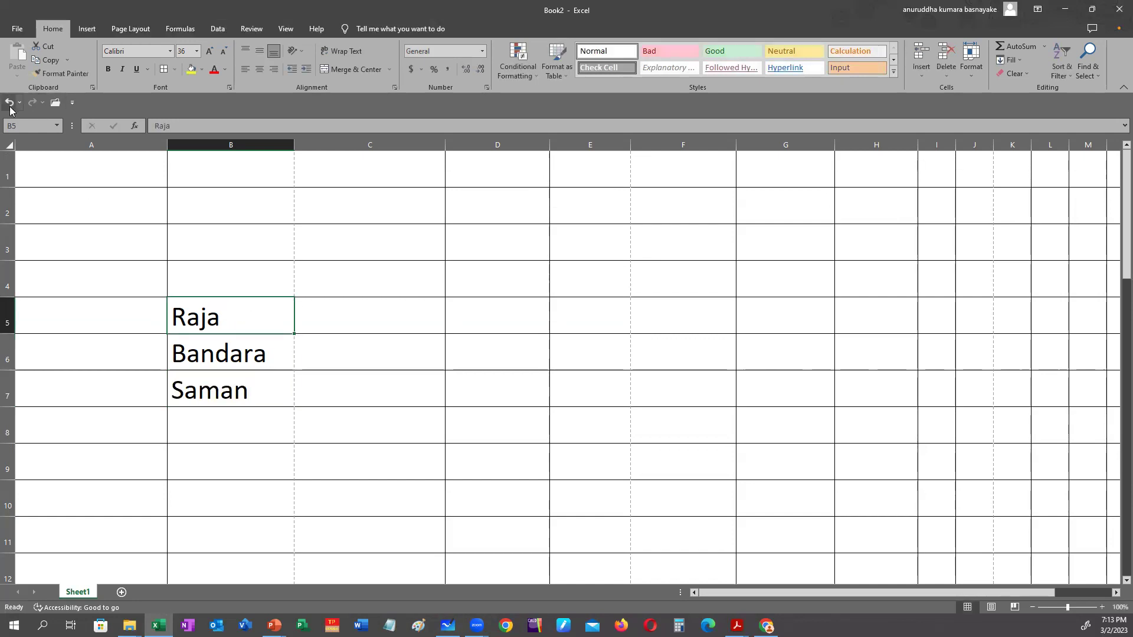
left_click(575, 304)
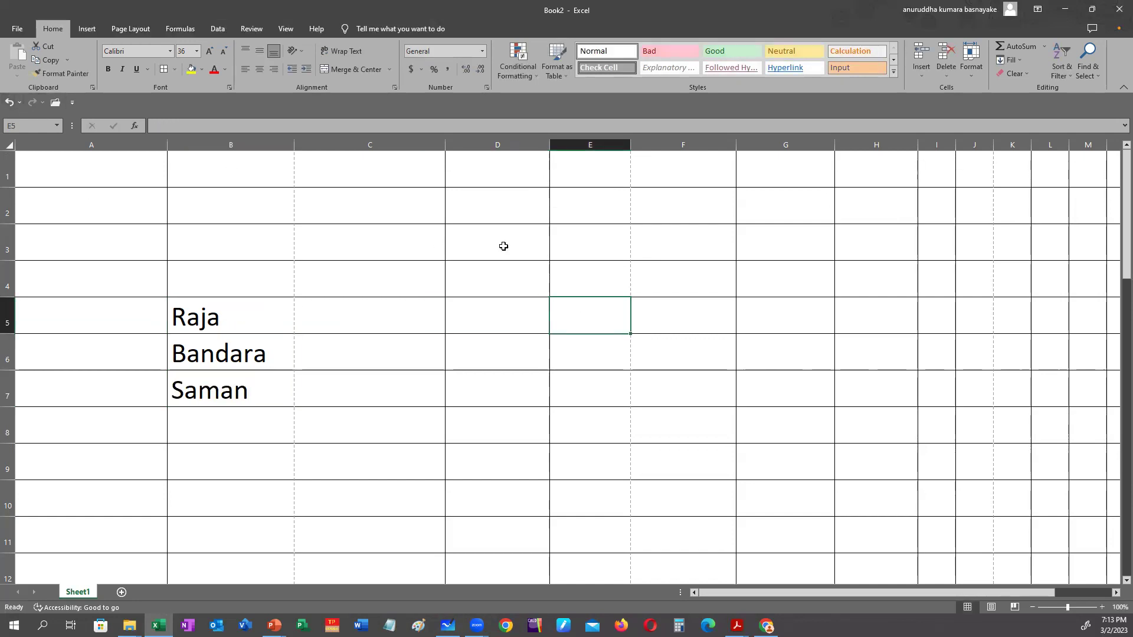
Undo the last three name entries in B7, B6 and B5, and redo all three
left_click(9, 103)
left_click(9, 103)
left_click(8, 102)
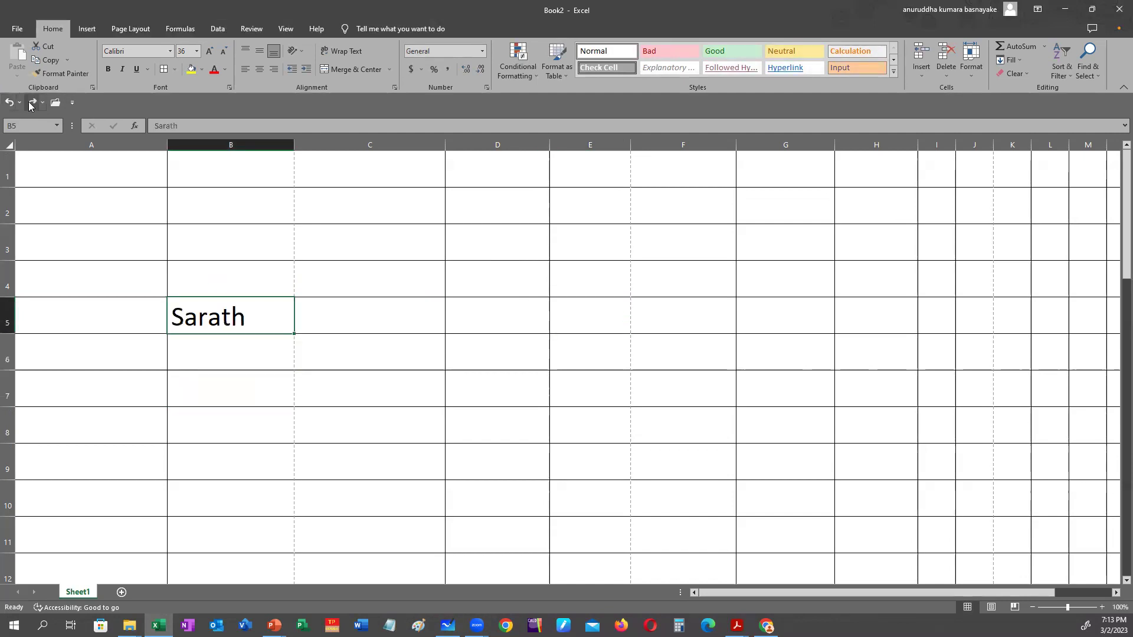
left_click(32, 102)
left_click(32, 103)
left_click(32, 103)
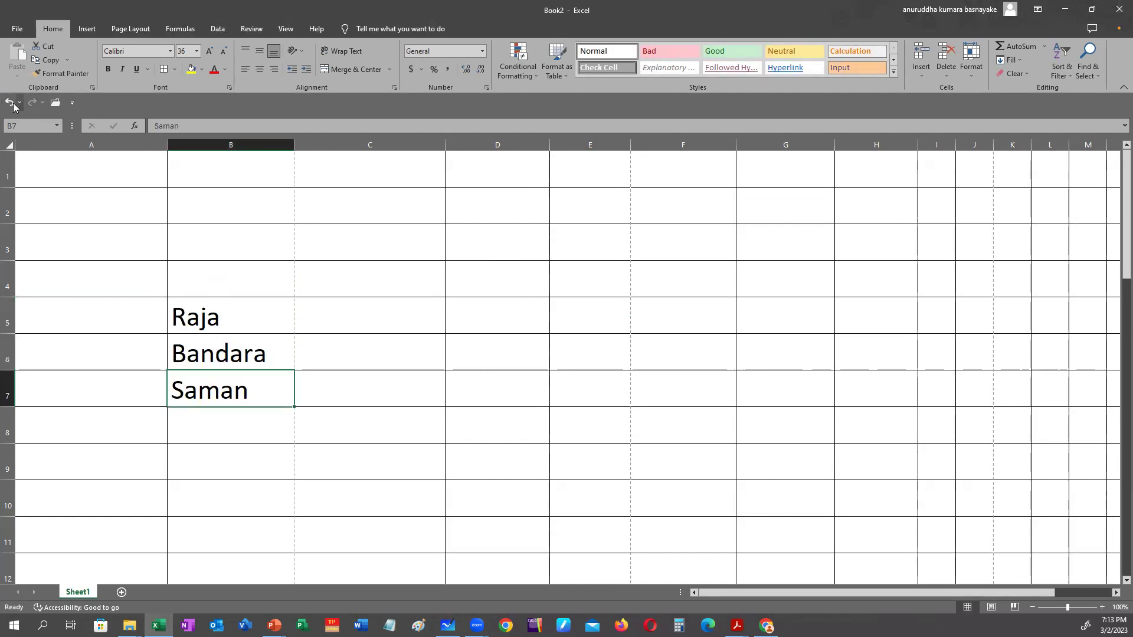
Undo the last six changes until column B is empty, and redo all of them
left_click(9, 103)
left_click(9, 102)
left_click(9, 102)
left_click(9, 103)
left_click(9, 103)
left_click(9, 102)
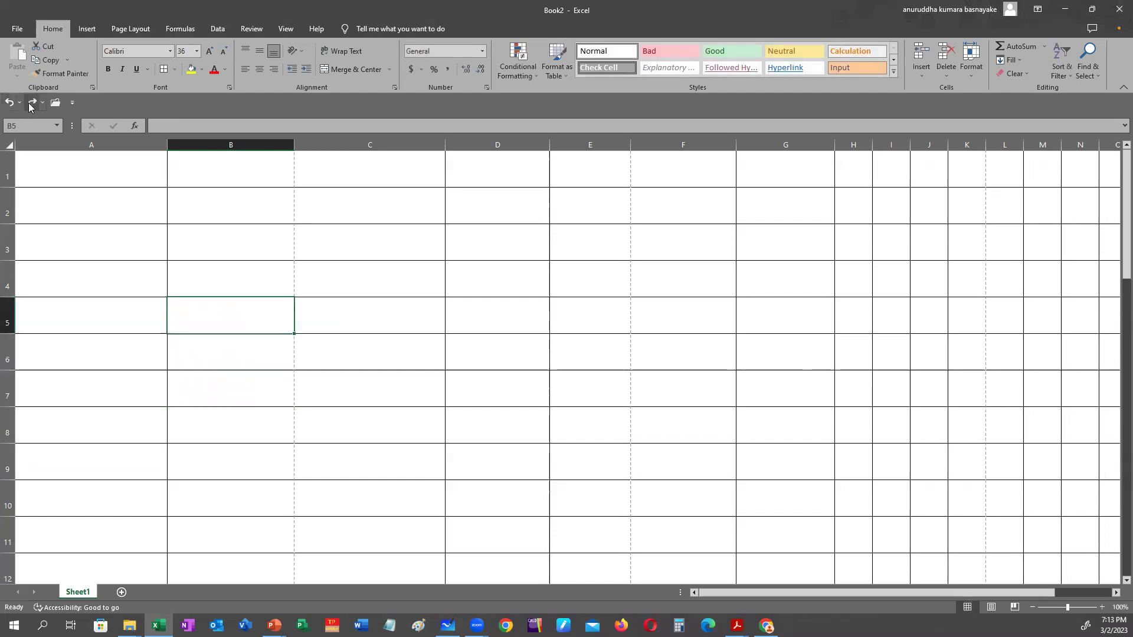
left_click(33, 103)
left_click(32, 103)
left_click(33, 103)
left_click(32, 103)
left_click(33, 103)
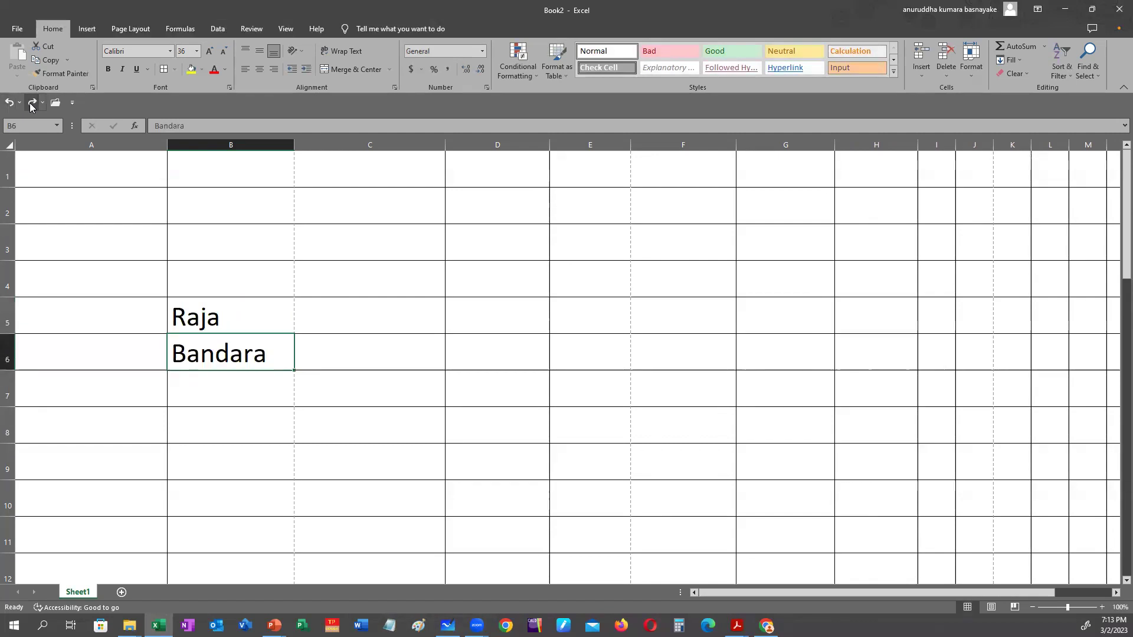
left_click(33, 102)
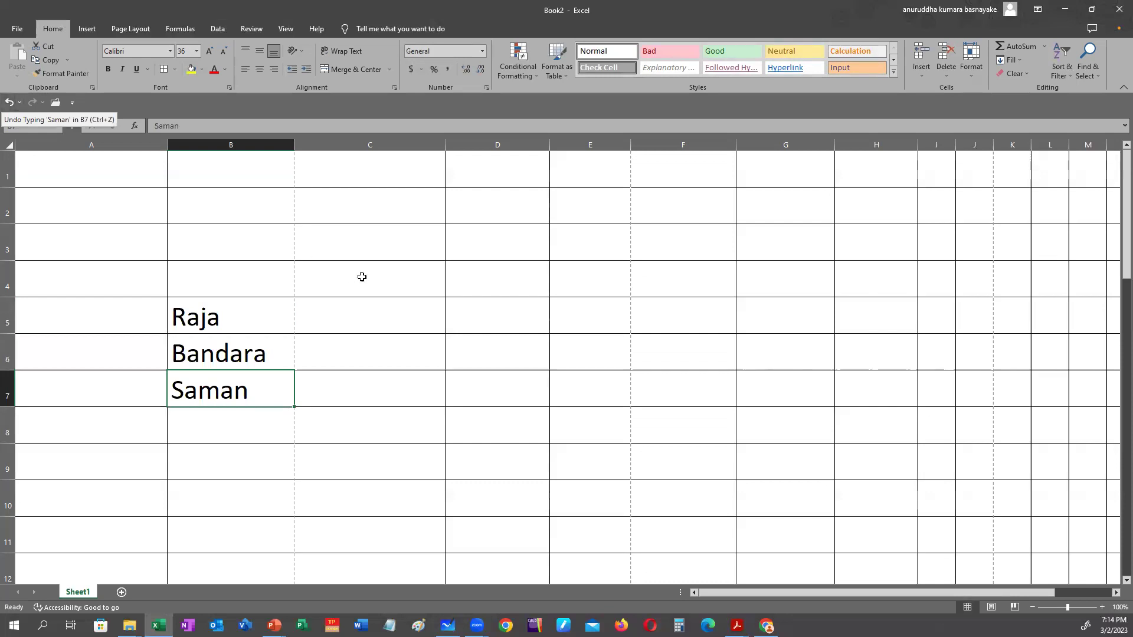
Copy the name in cell B5 and paste it into D6
left_click(353, 315)
left_click(236, 319)
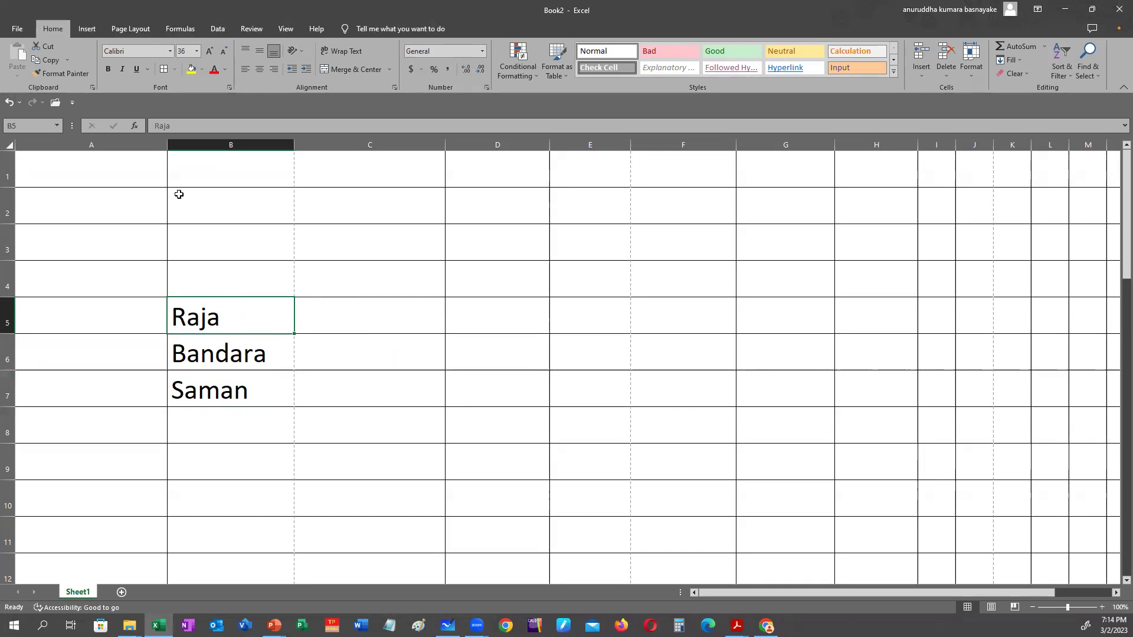
left_click(51, 61)
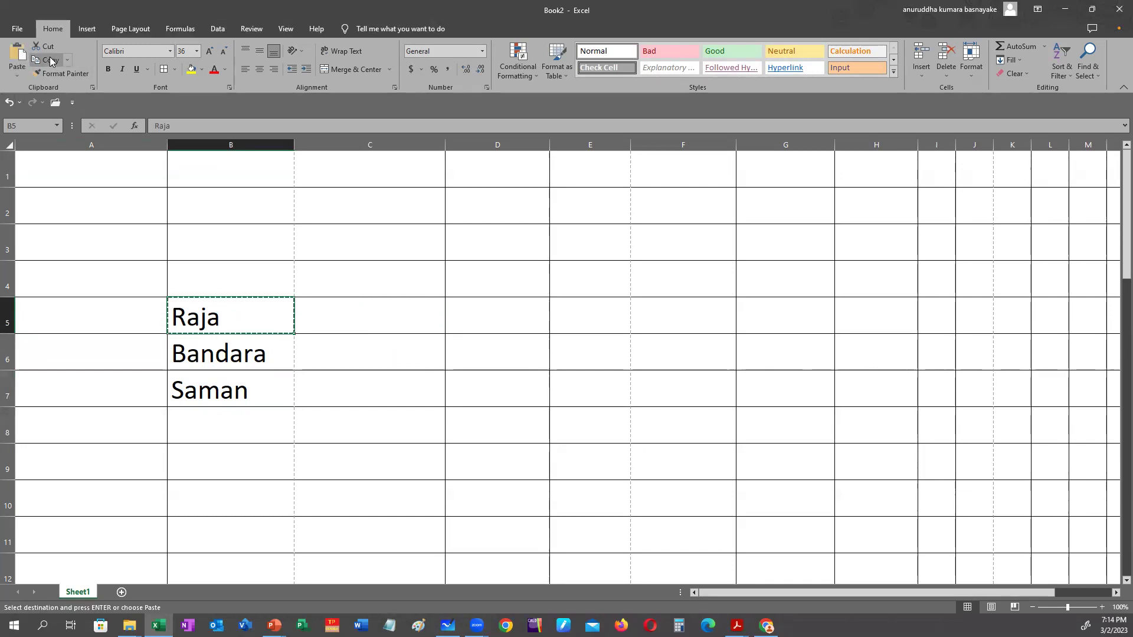
left_click(510, 357)
left_click(19, 55)
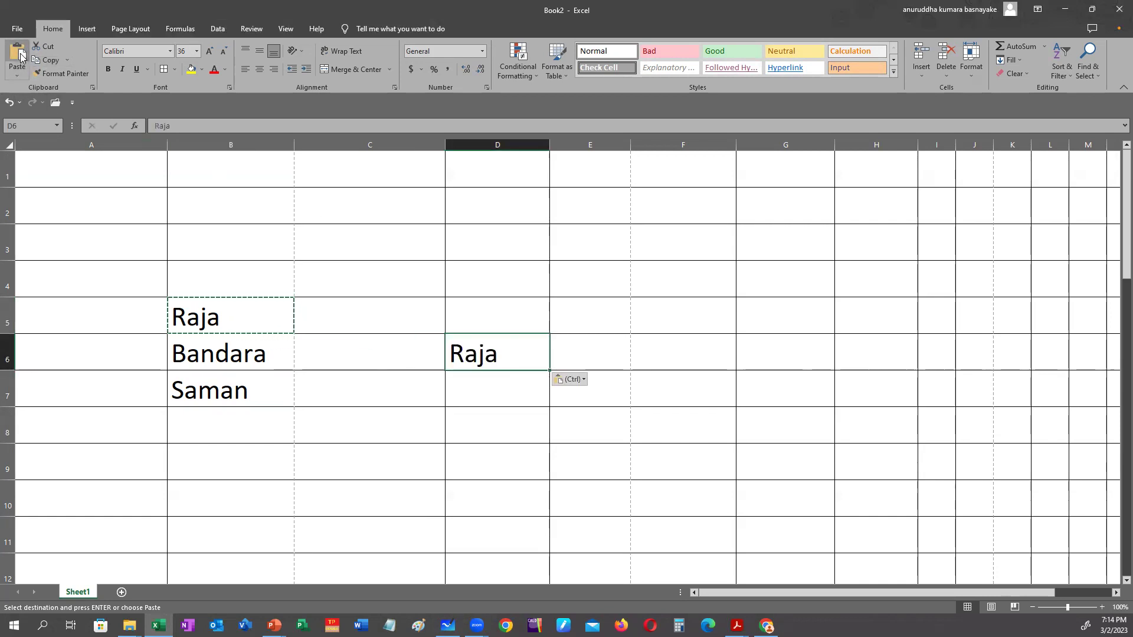
left_click(702, 397)
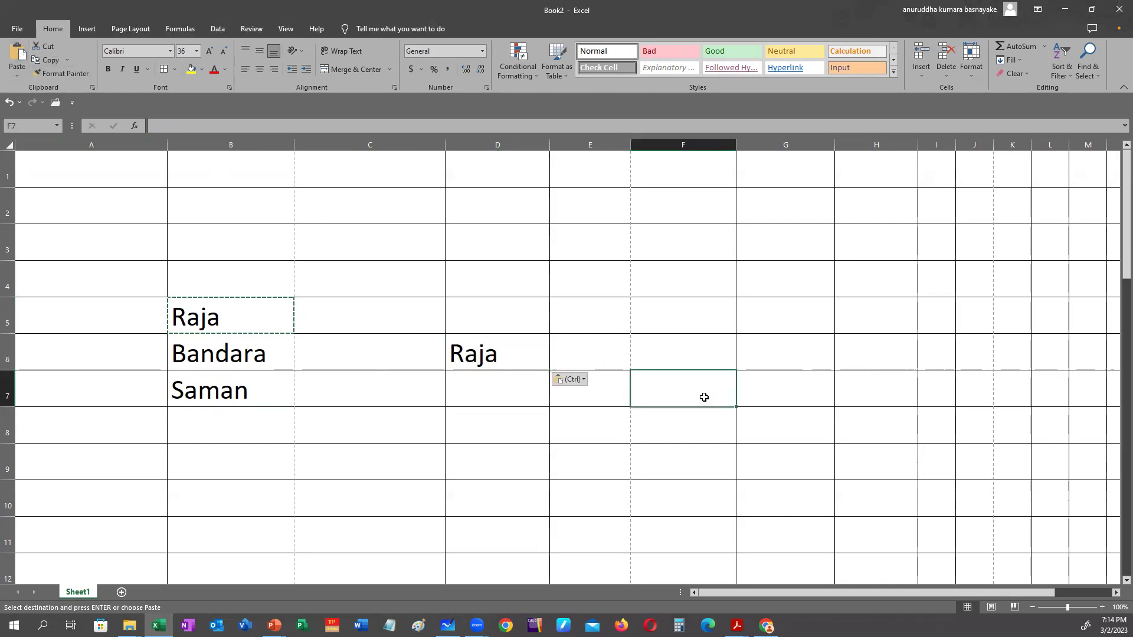
left_click(16, 68)
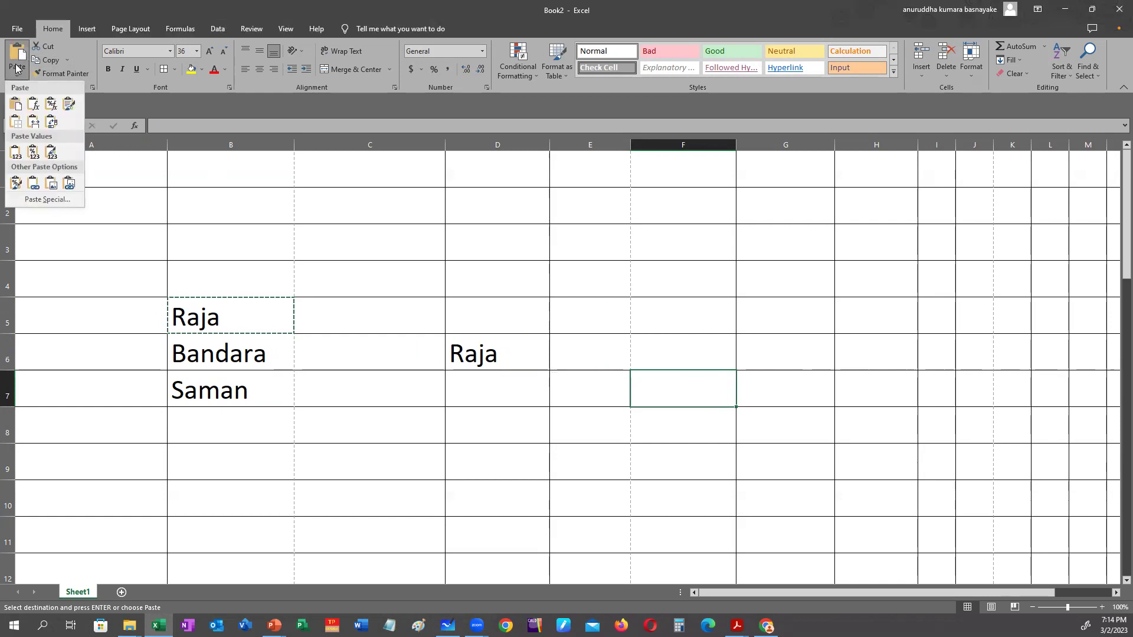
left_click(16, 68)
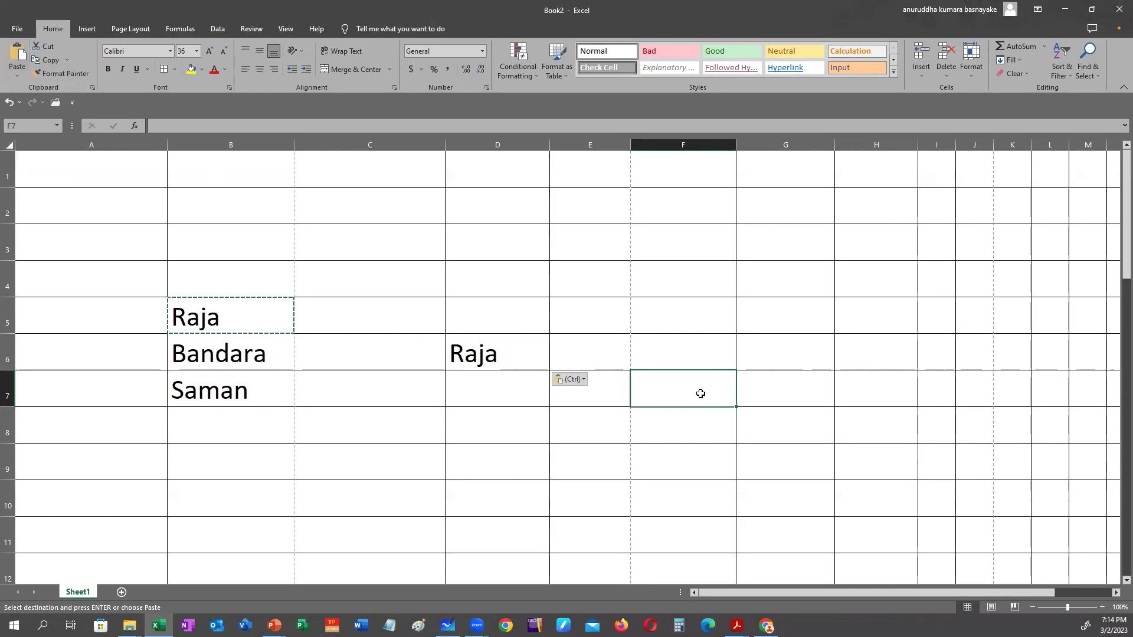
Paste the name copied from cell B5 into cells G7 and H6
left_click(818, 387)
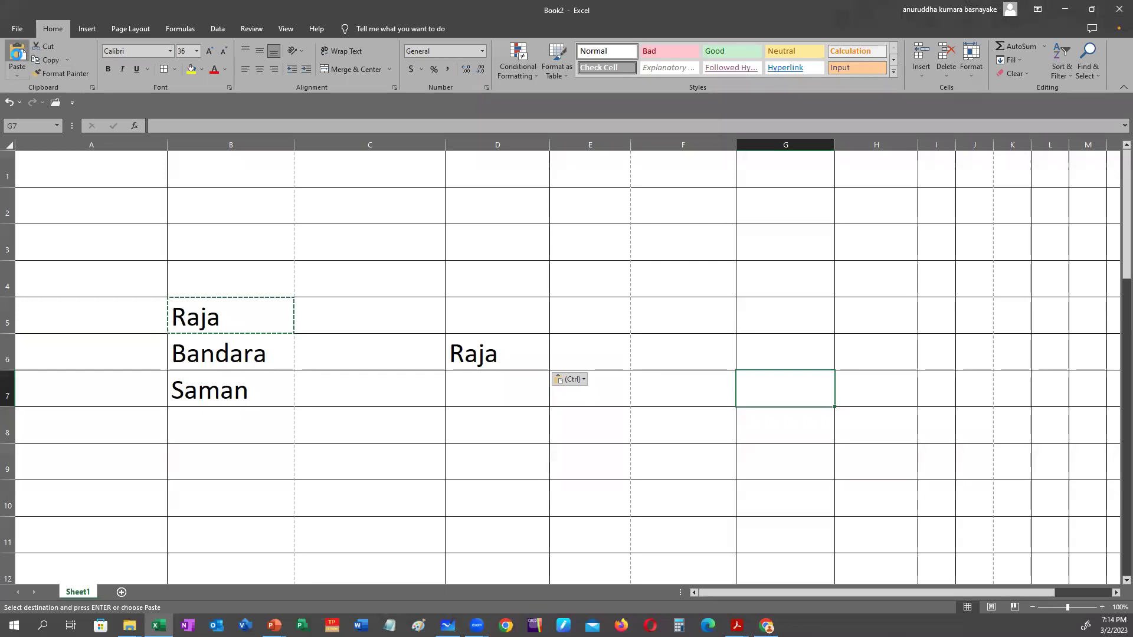
left_click(18, 57)
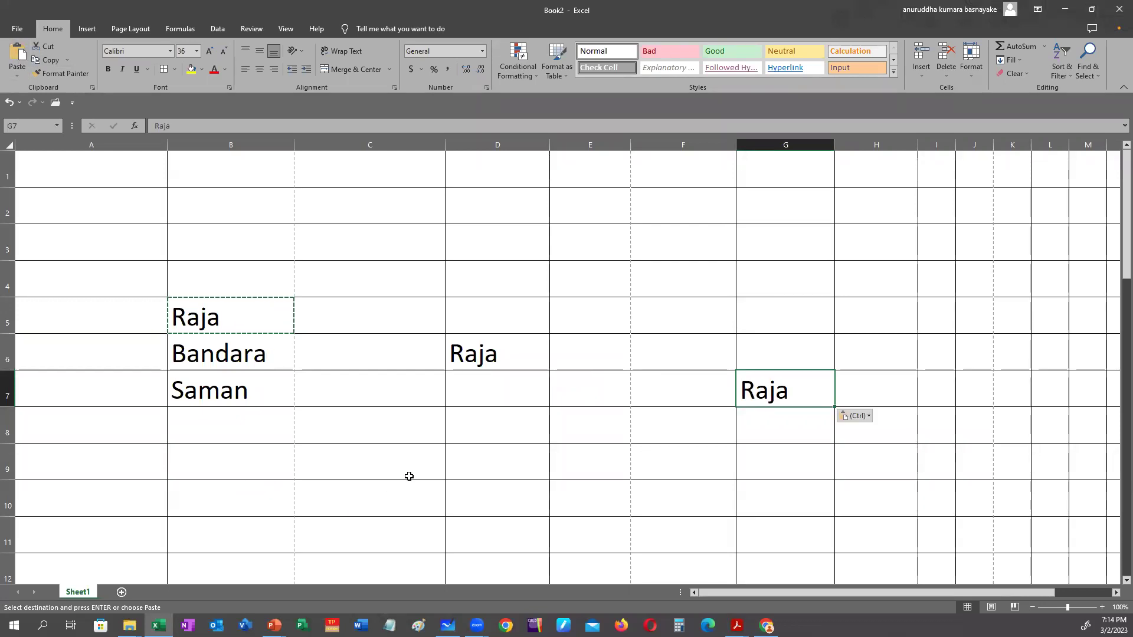
left_click(894, 357)
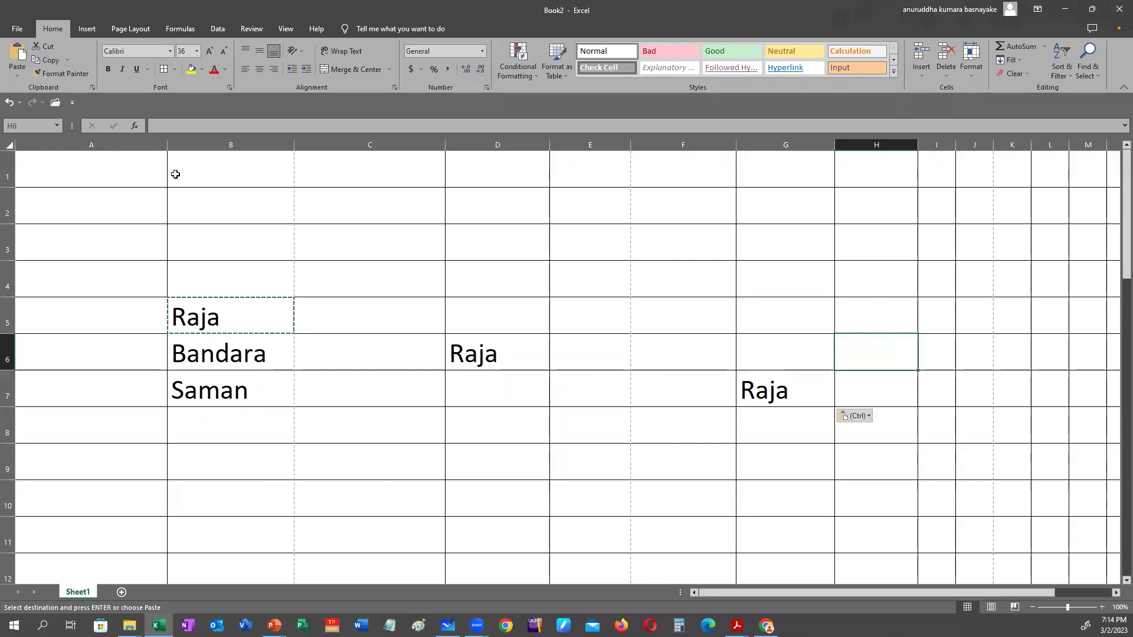
left_click(17, 58)
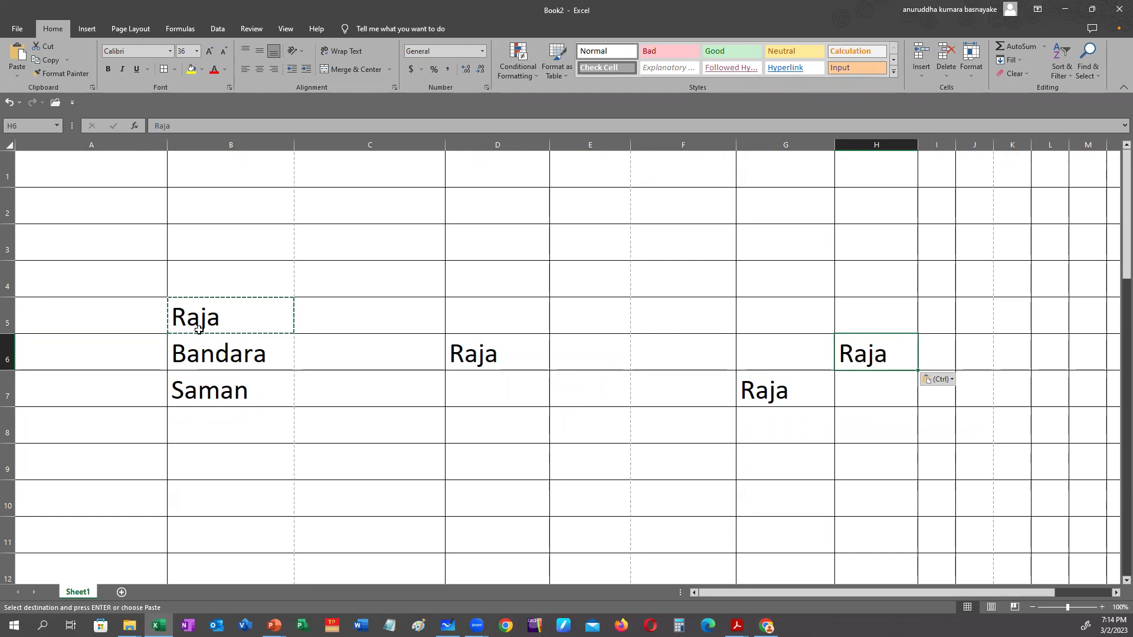
Cut the name in cell B5 and paste it into D3
left_click(37, 46)
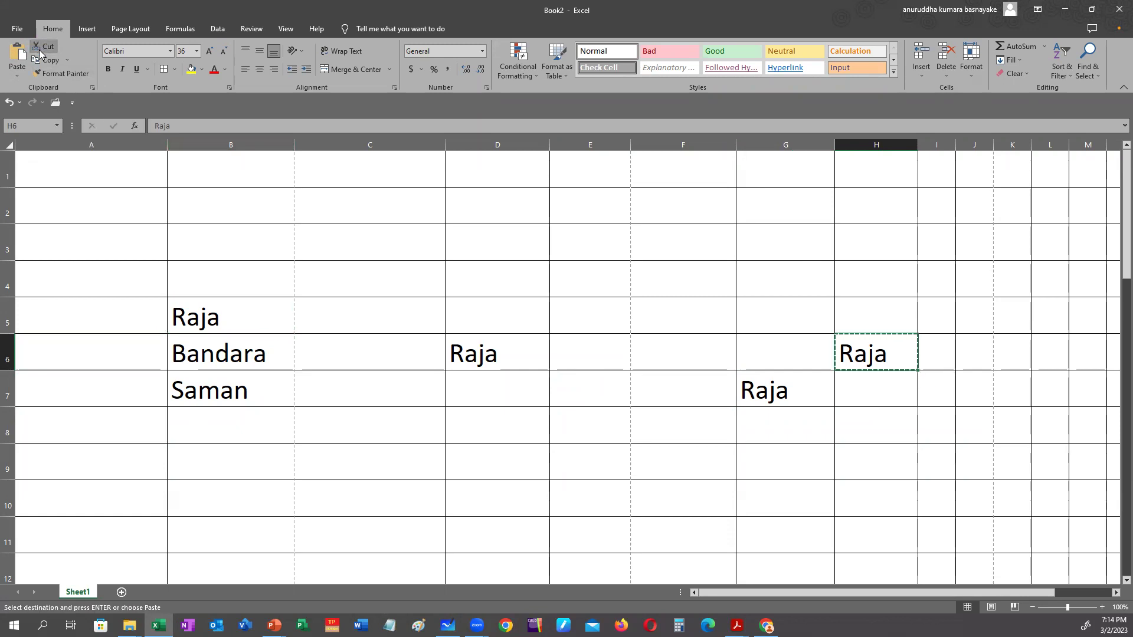
left_click(230, 315)
left_click(51, 58)
left_click(523, 242)
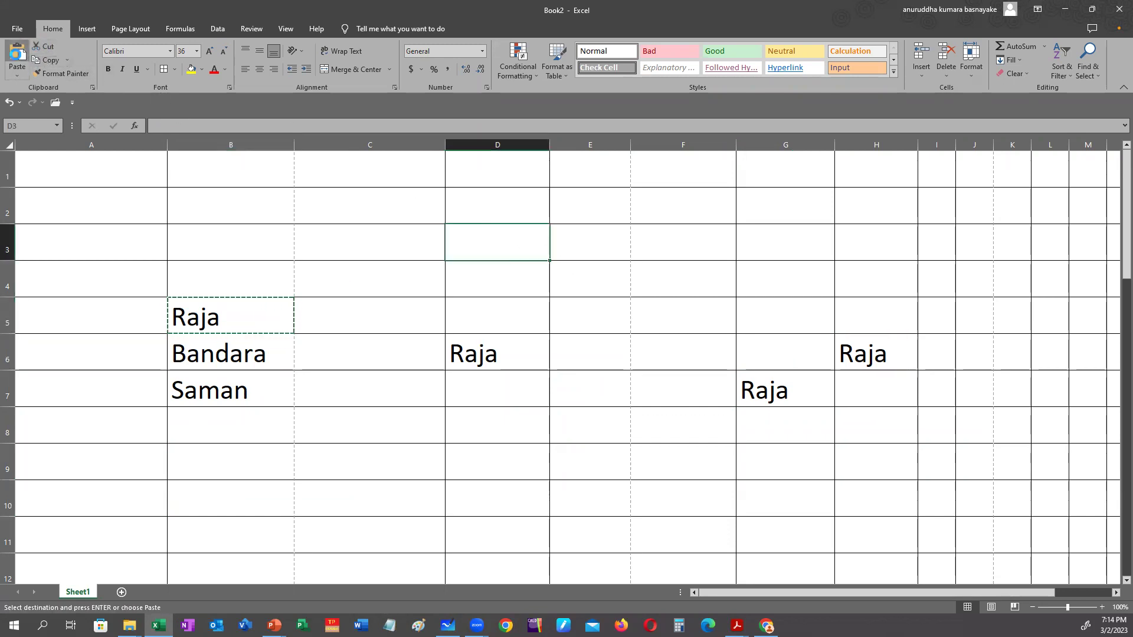
left_click(17, 56)
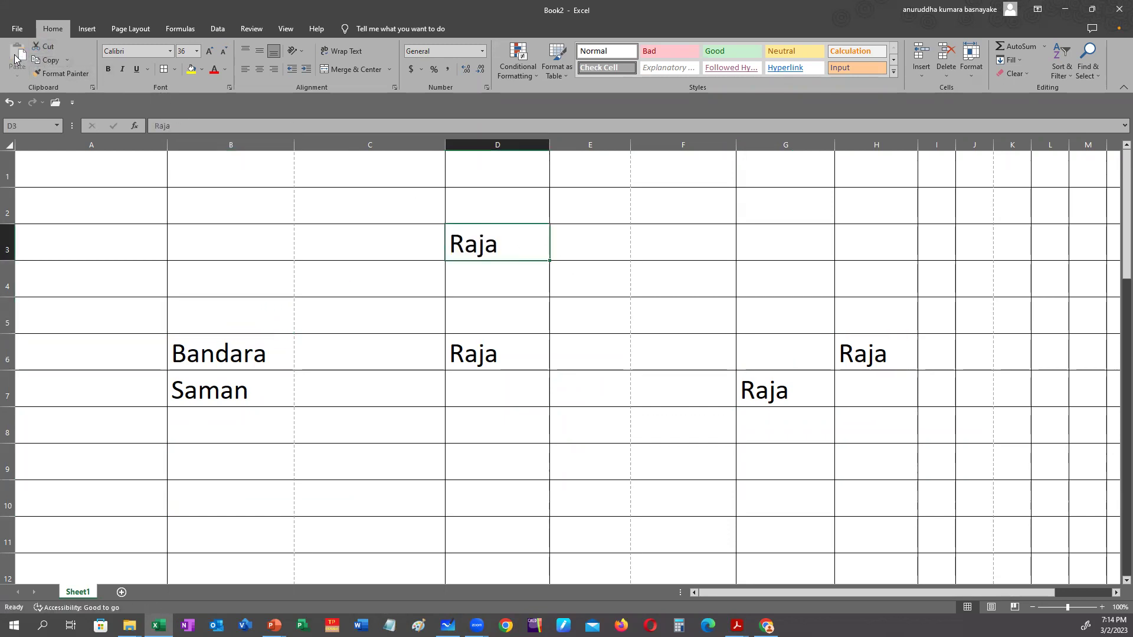
Move the name in cell B6 to G3 with Cut and Paste
left_click(195, 357)
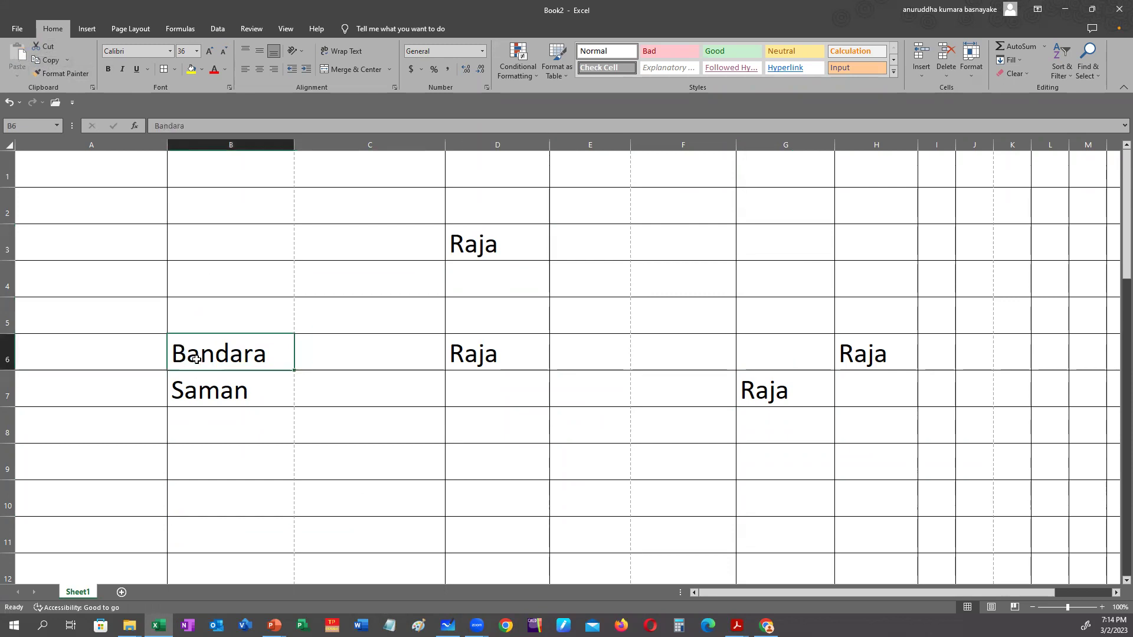
left_click(45, 46)
left_click(776, 245)
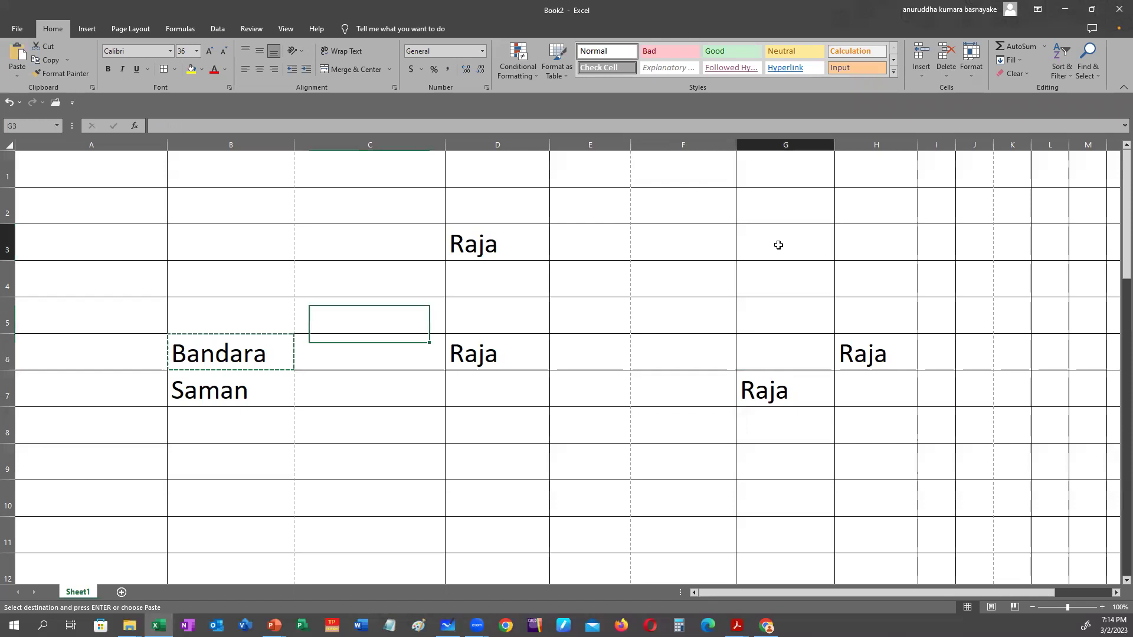
left_click(19, 56)
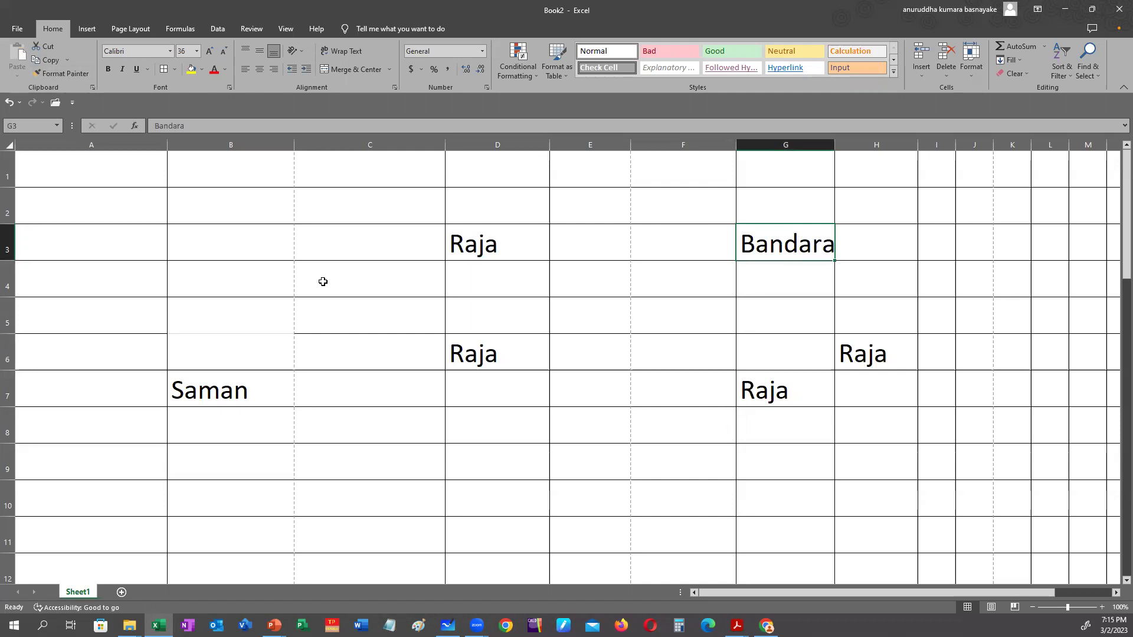
Close the current workbook without saving it and create a new blank workbook
left_click(1117, 9)
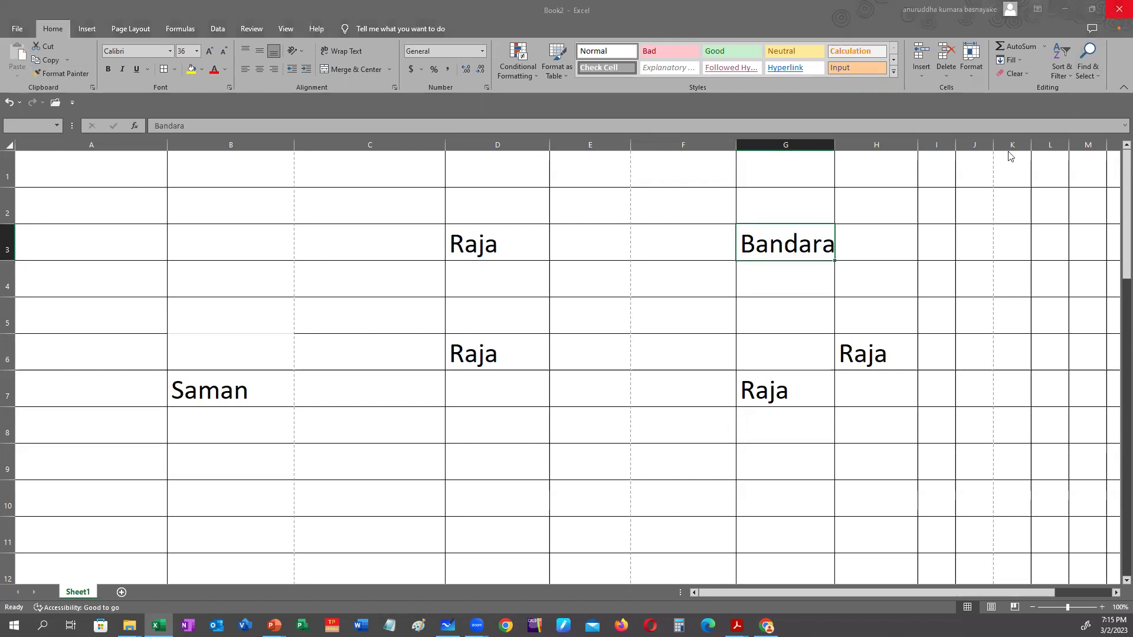
left_click(630, 379)
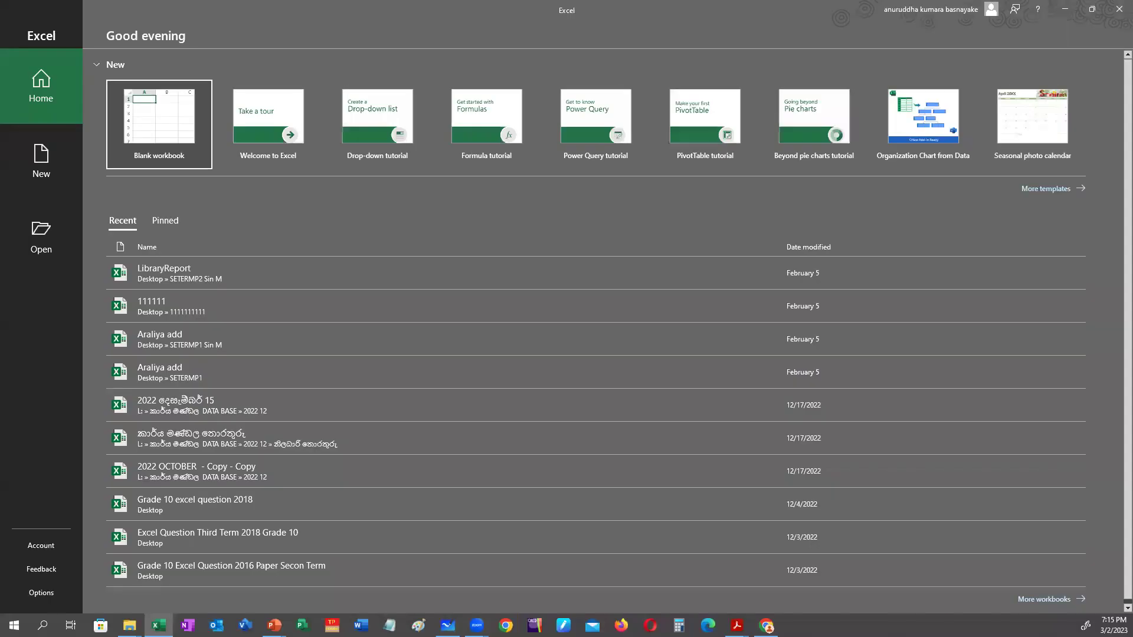
left_click(159, 127)
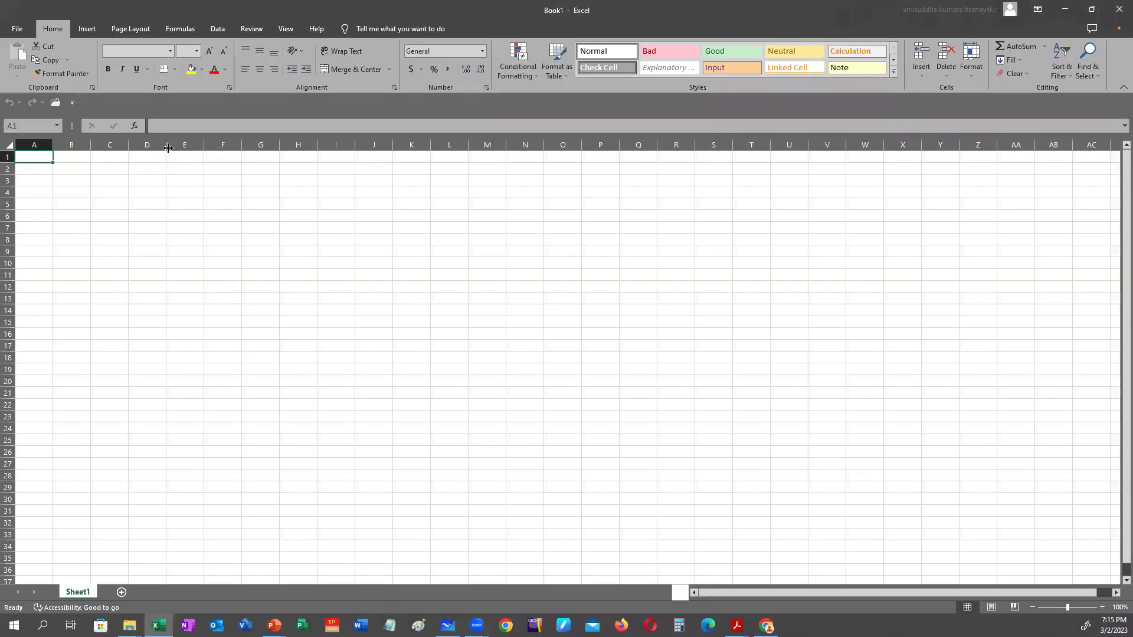
Apply All Borders to the cell range A1:R31
left_click_drag(32, 155, 679, 511)
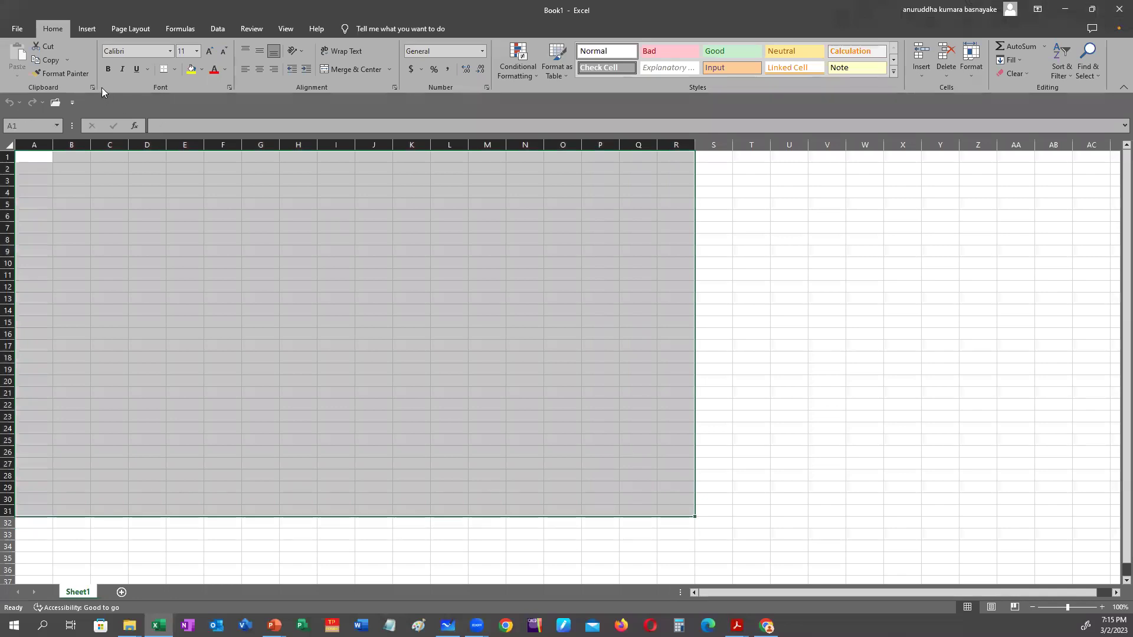
left_click(177, 70)
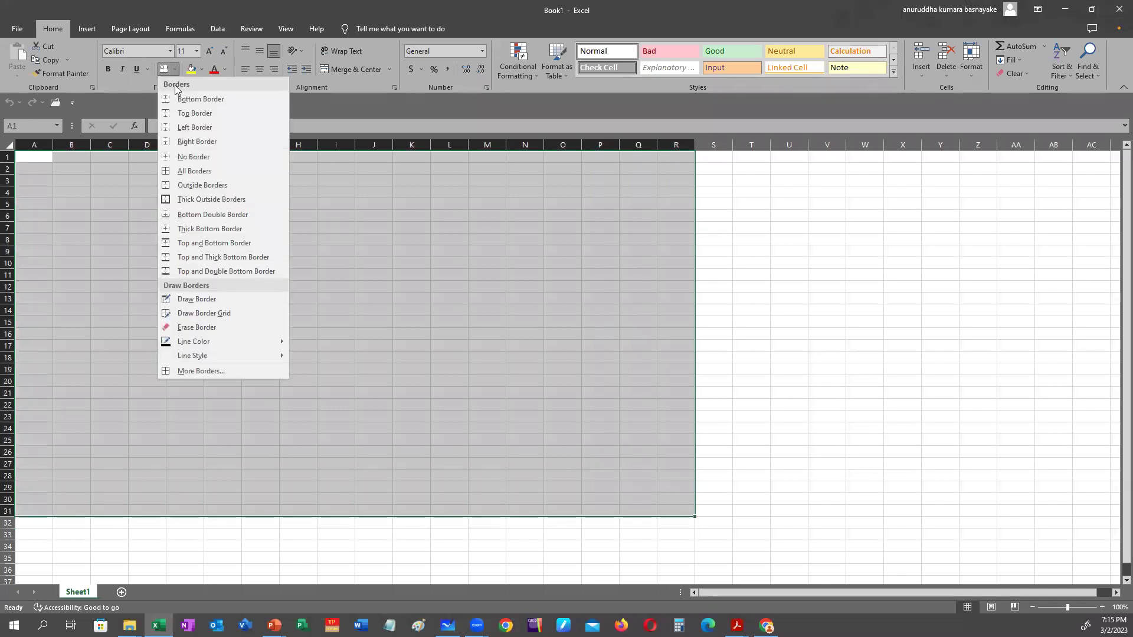
left_click(172, 171)
left_click(147, 212)
Set the font size of the bordered range A1:R31 to 24 and dismiss the licence notice
left_click_drag(47, 164, 683, 509)
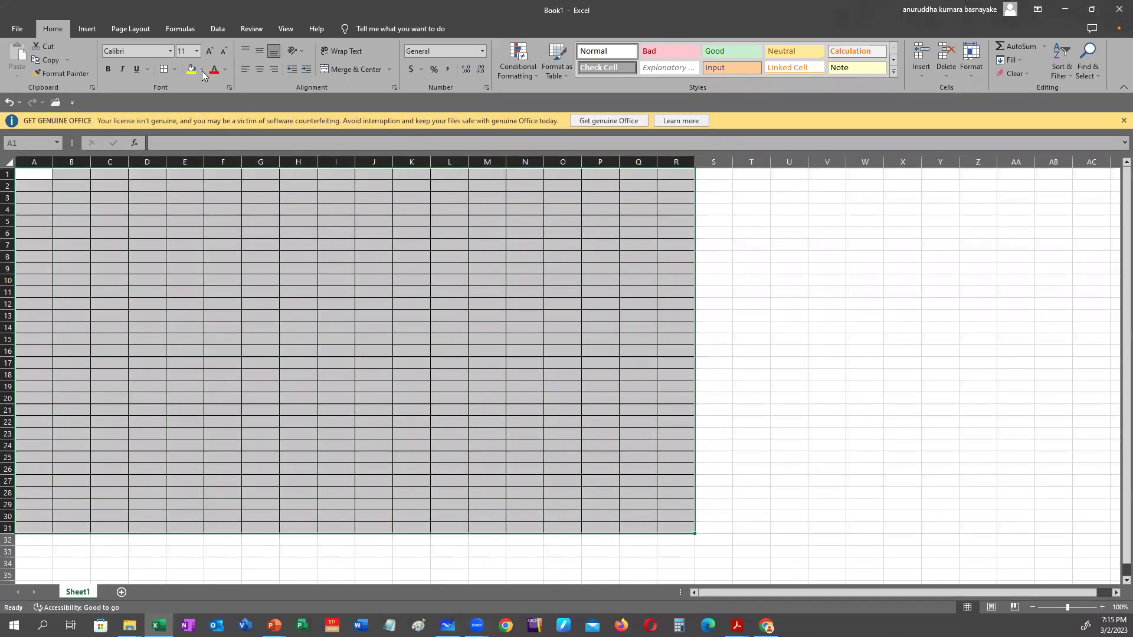
left_click(197, 51)
left_click(185, 177)
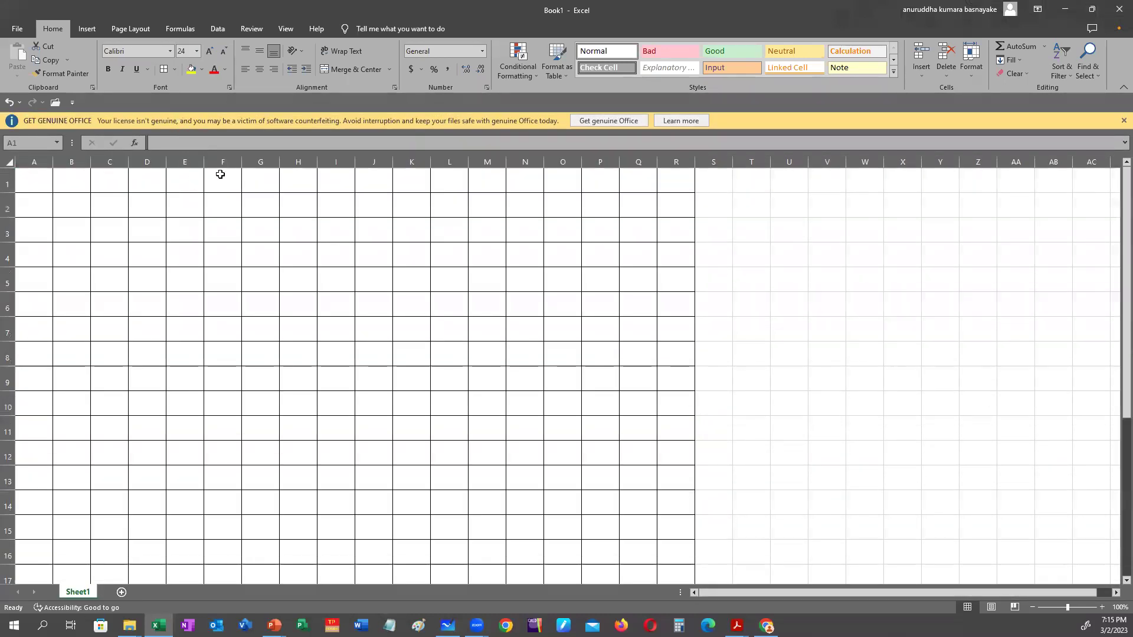
left_click(1118, 121)
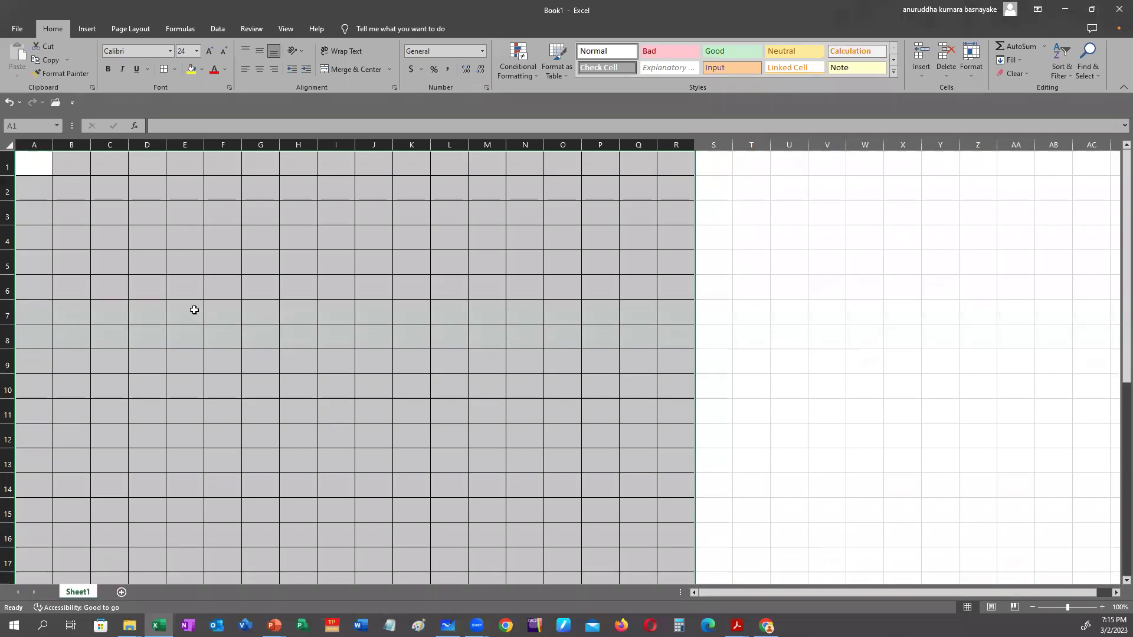
Widen columns A through H so each has more room for text
left_click(164, 308)
left_click_drag(52, 145, 713, 152)
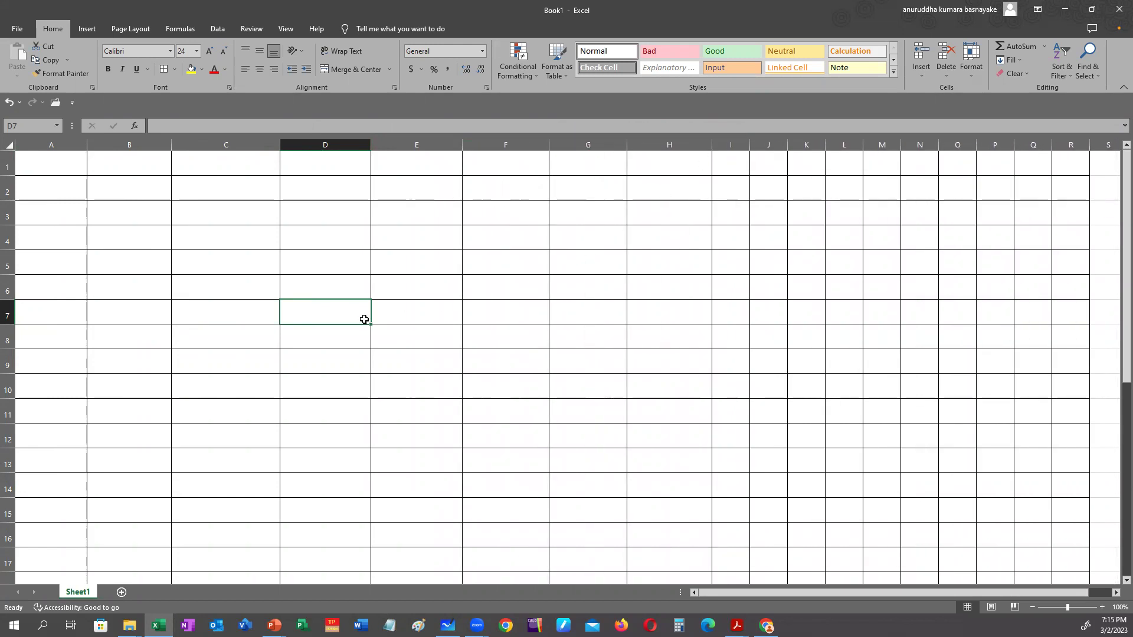
left_click(211, 232)
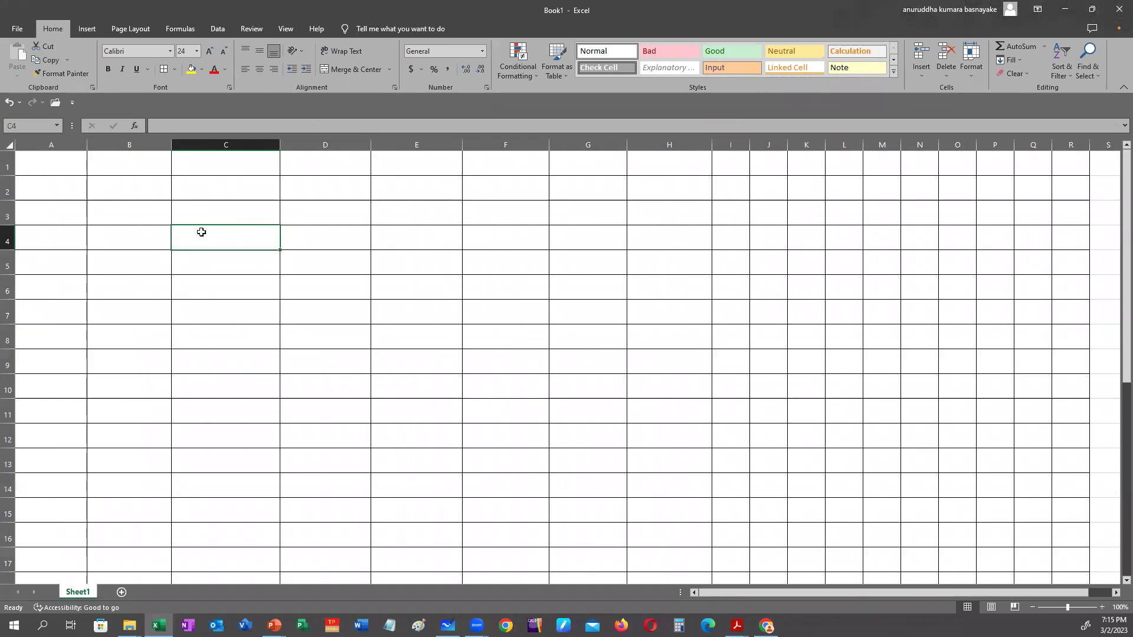
Enter the misspelled word "Treee" in cell B2
left_click(133, 199)
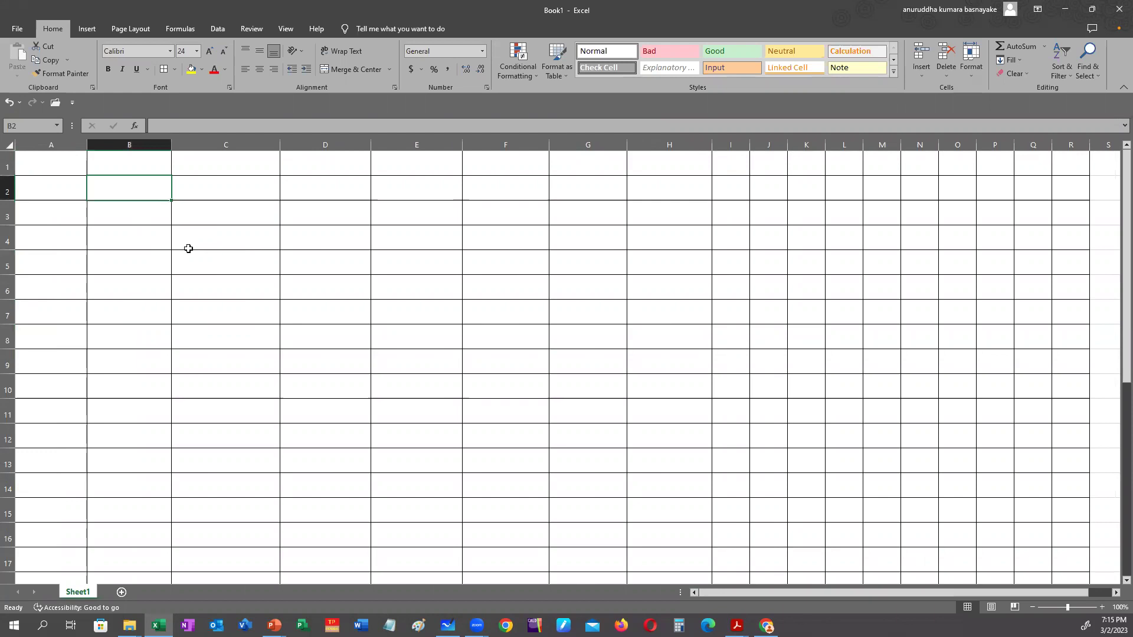
type("Tree")
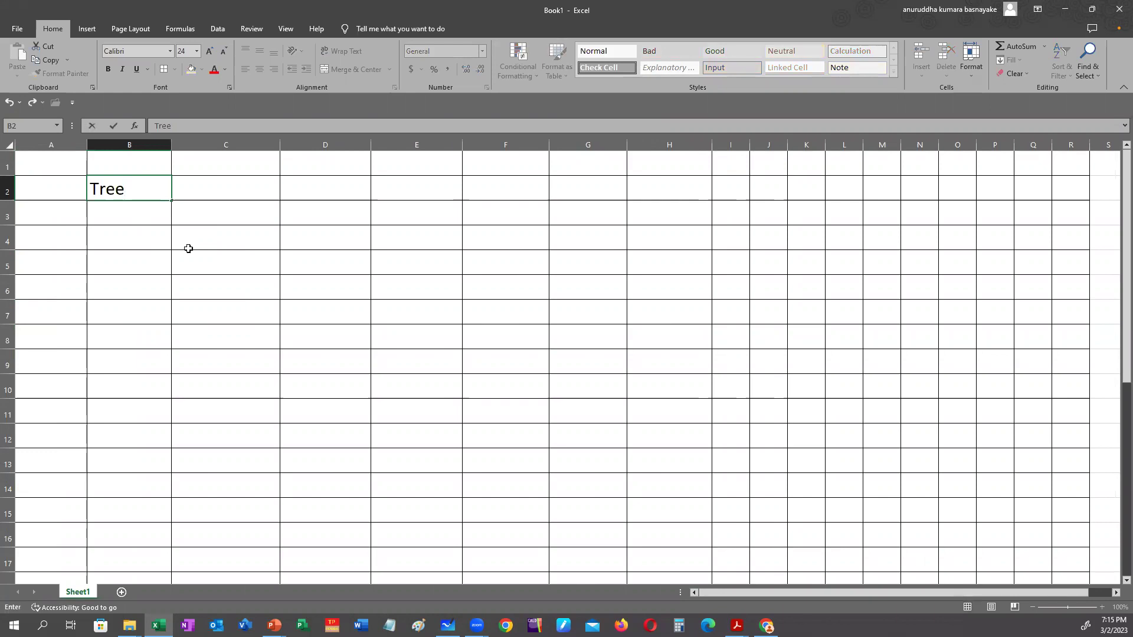
type("e")
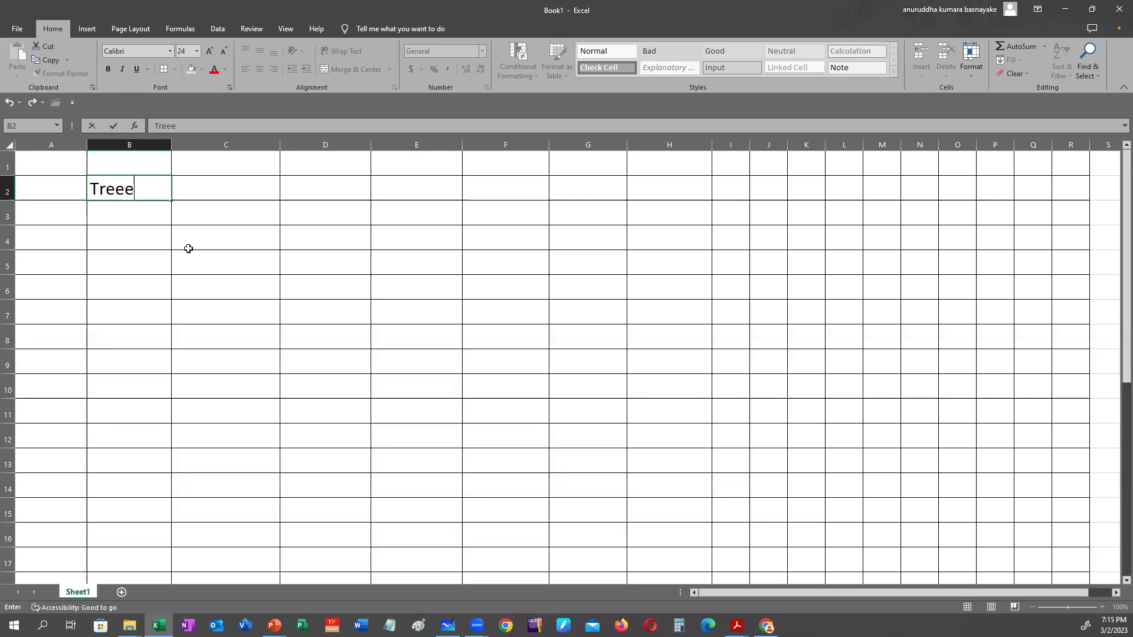
left_click(233, 247)
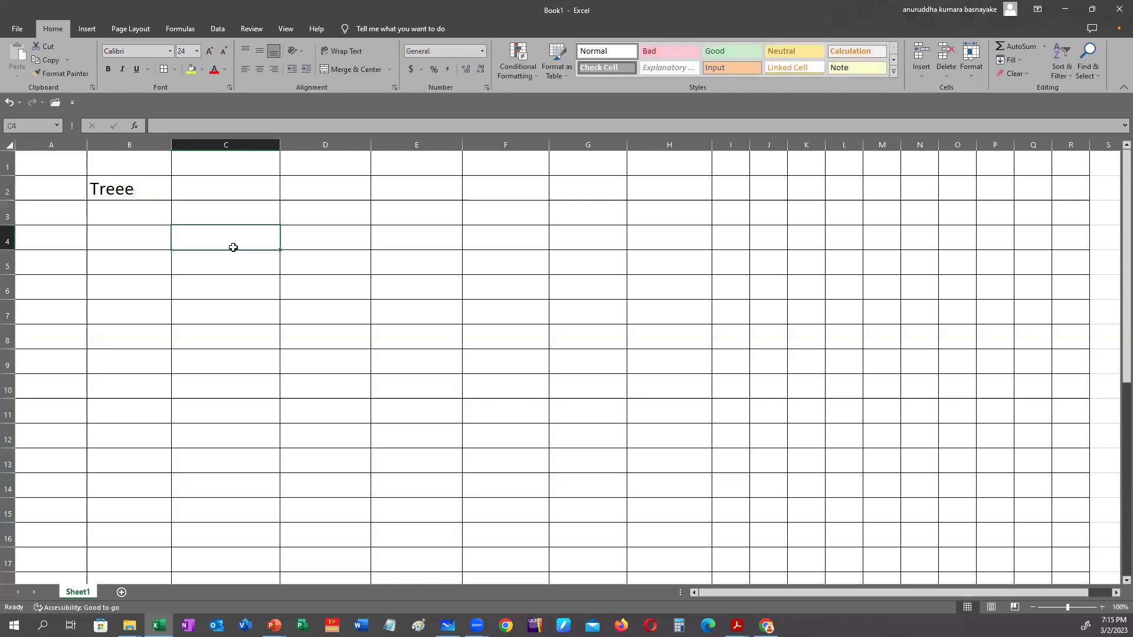
Run the Spelling check on cell B2, change "Treee" to "Tree", and decline checking from the beginning of the sheet
left_click(137, 194)
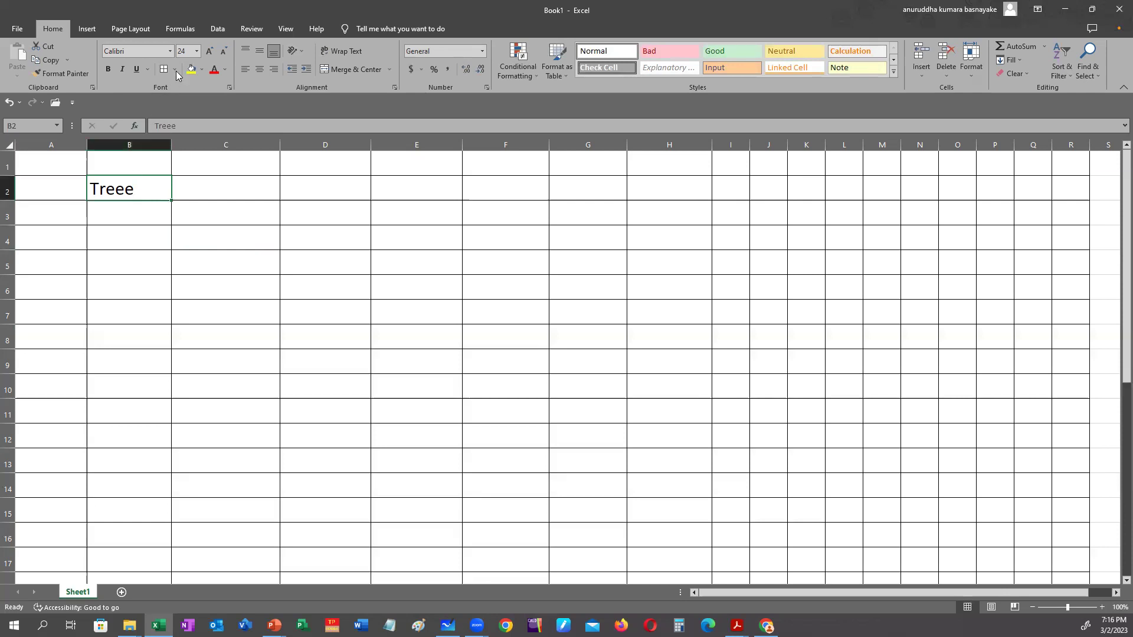
left_click(254, 28)
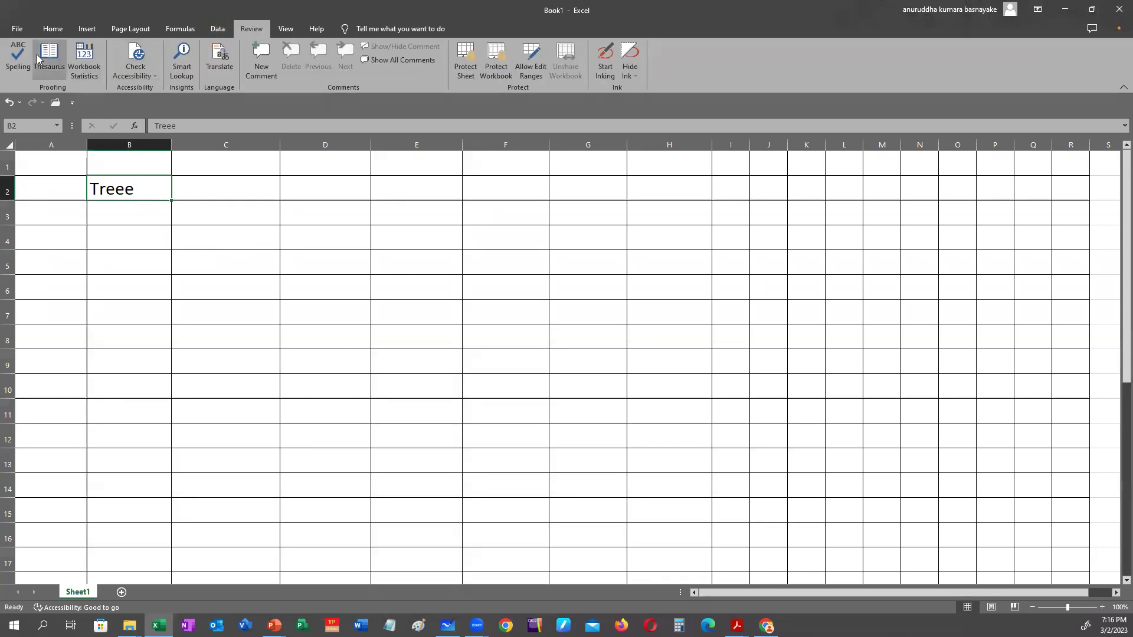
left_click(17, 57)
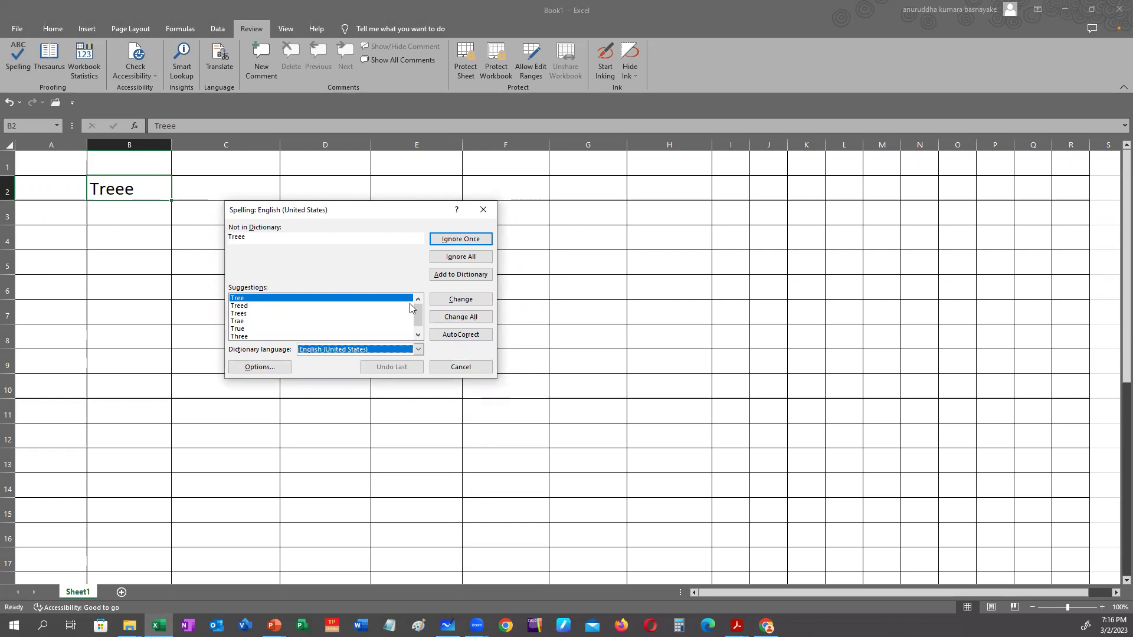
left_click(469, 301)
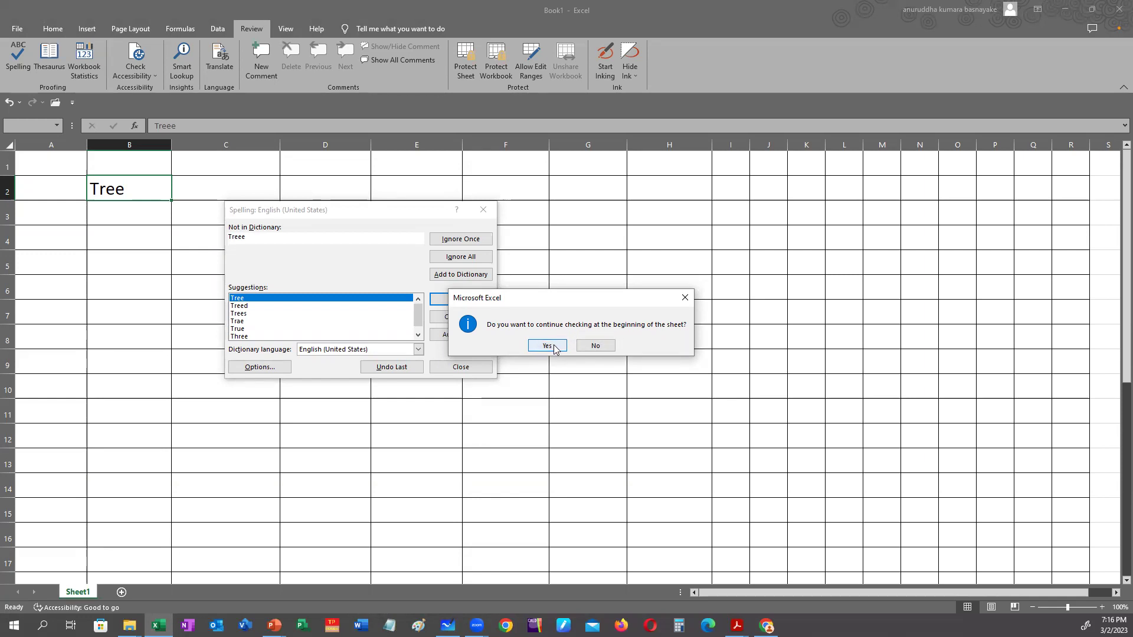
left_click(587, 345)
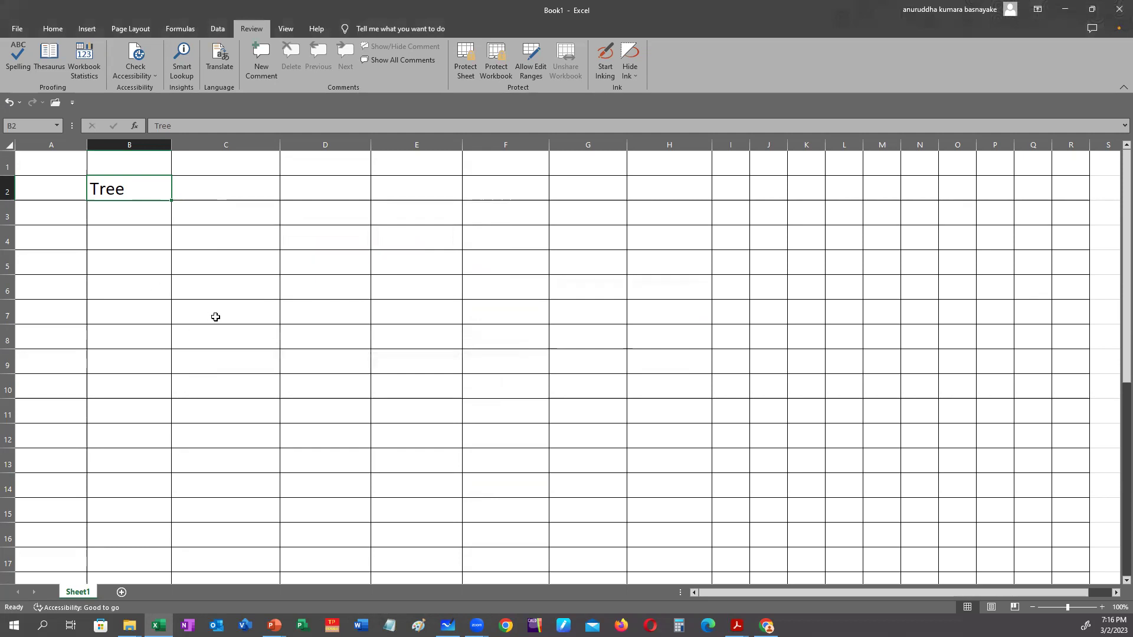
Enter the word "Table" in cell C5
left_click(204, 266)
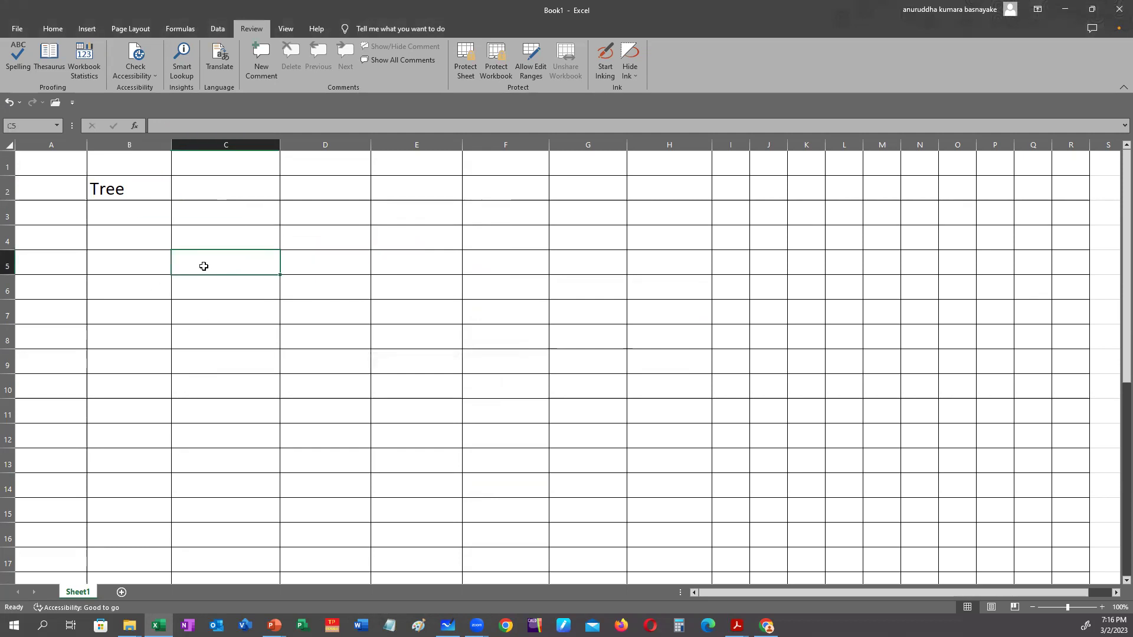
type("Tabl")
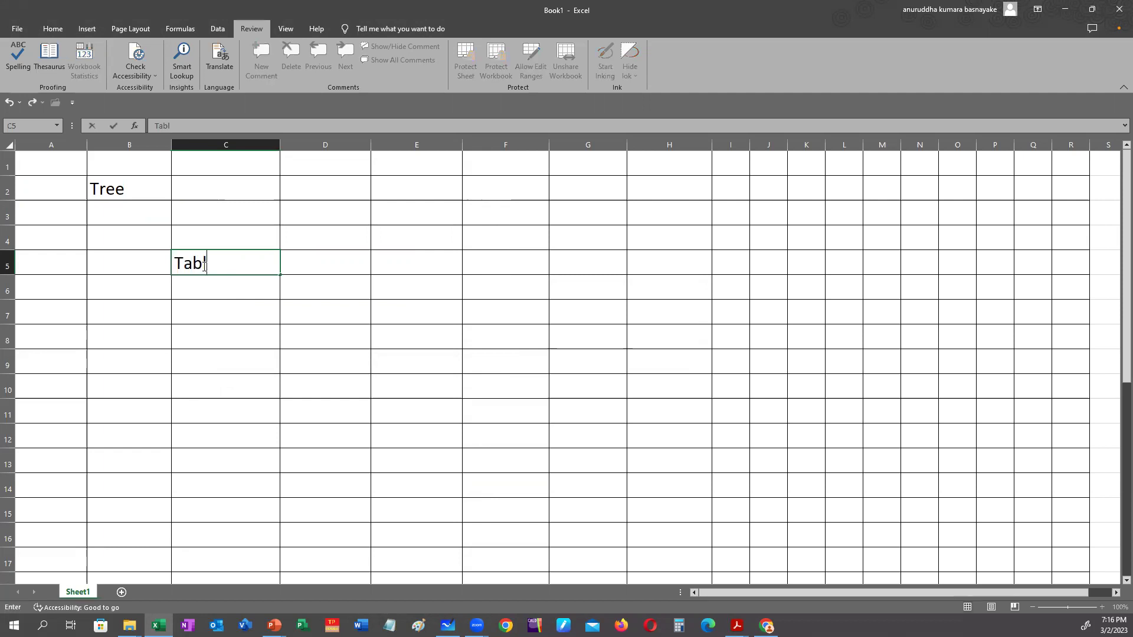
type("e")
key("Left")
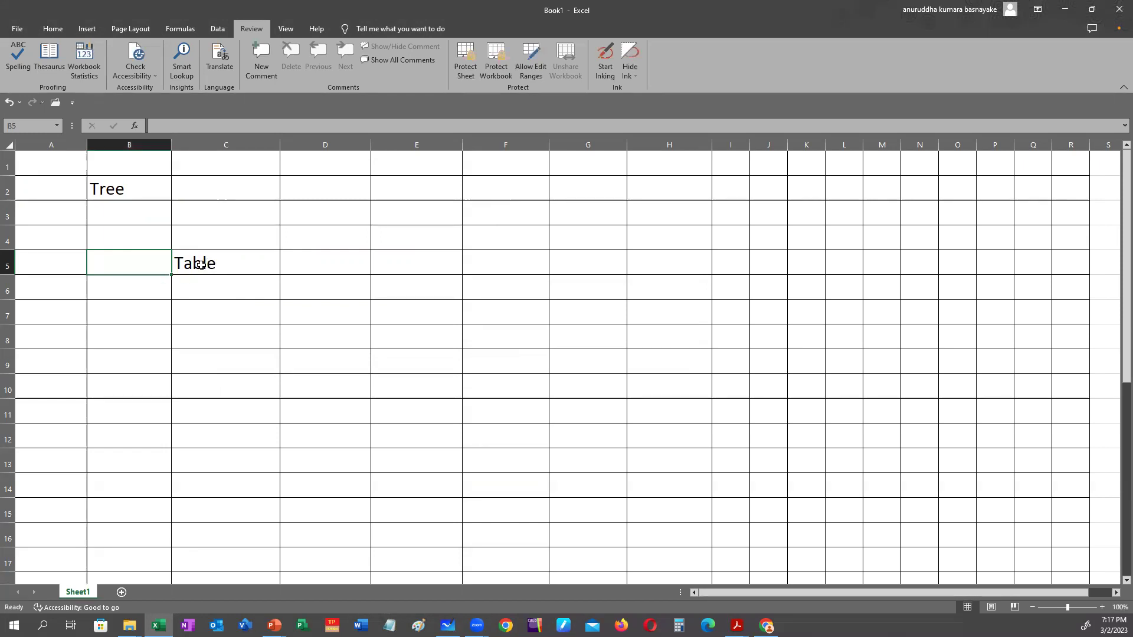
Change cell C5 to the misspelled word "Tabale" and enter the same misspelling in cells D8 and G8
double_click(203, 264)
type("a")
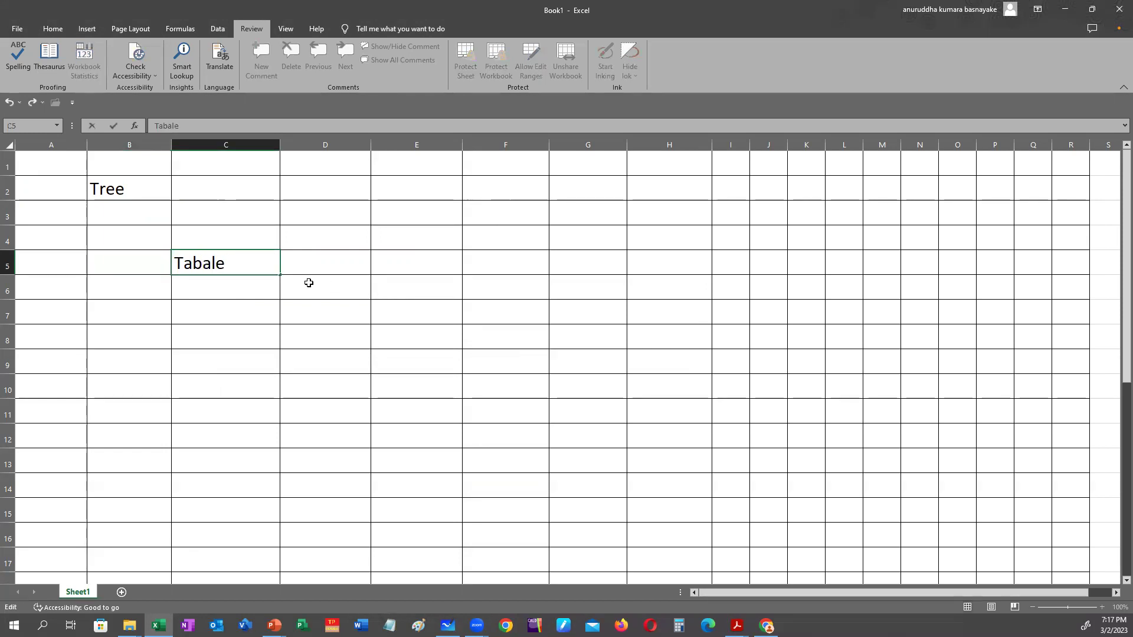
left_click(342, 337)
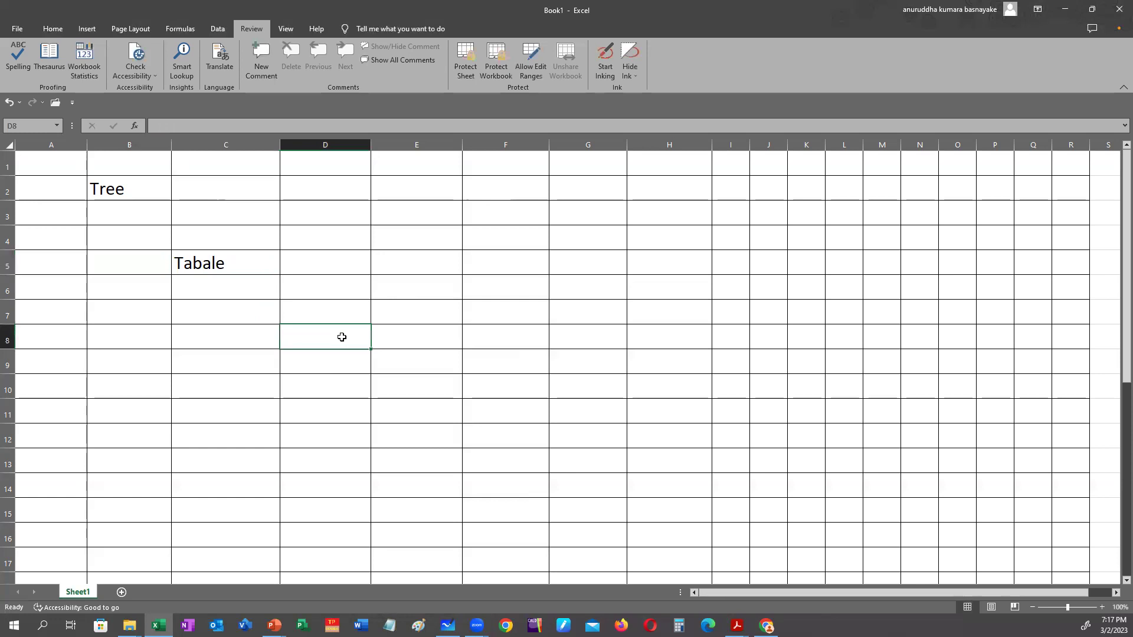
type("T")
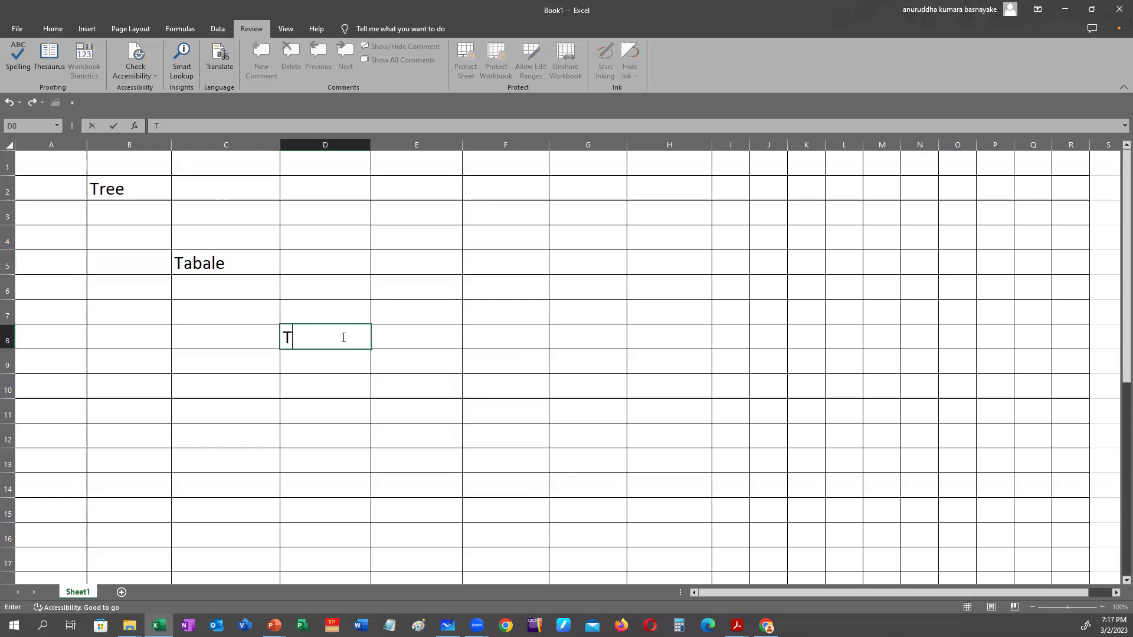
type("abale")
key("Tab")
key("Tab")
key("Tab")
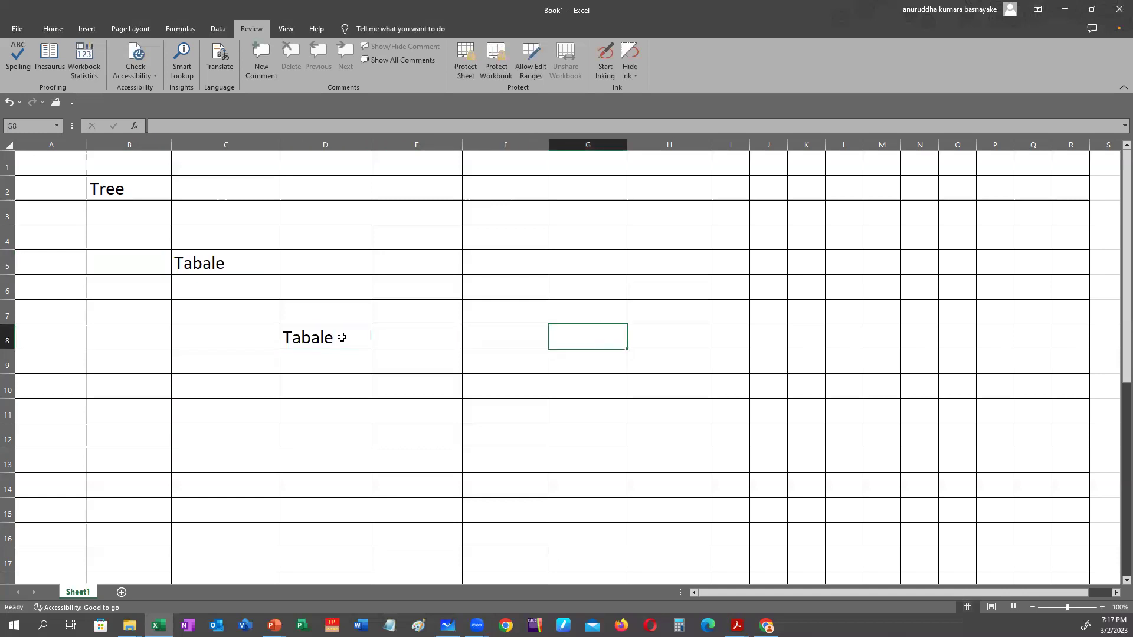
type("Tabal")
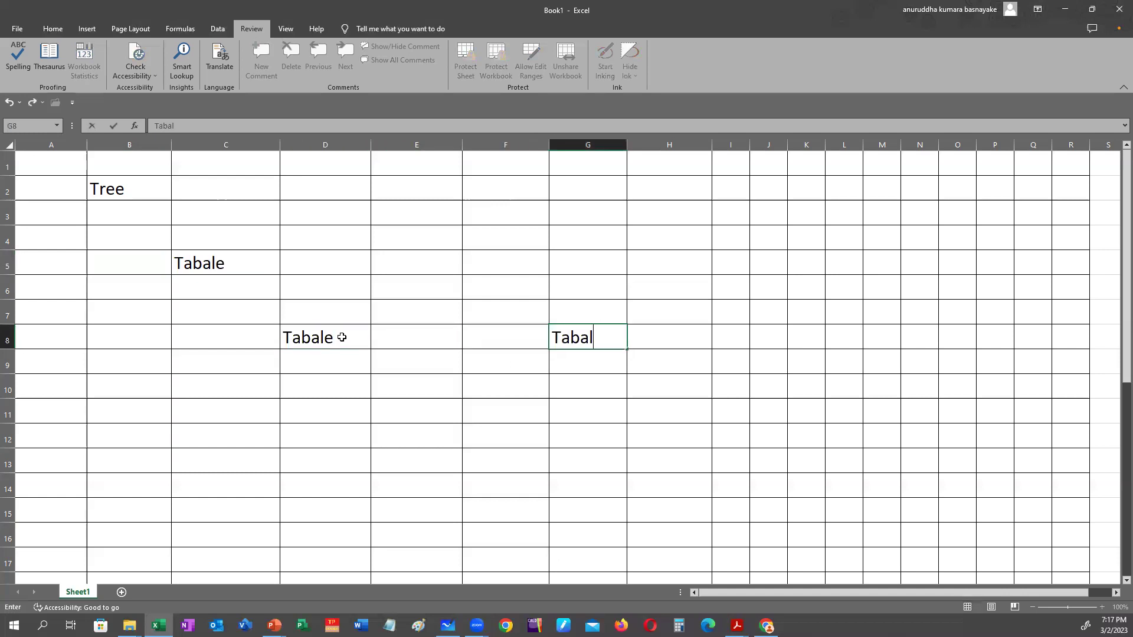
type("e")
left_click(323, 491)
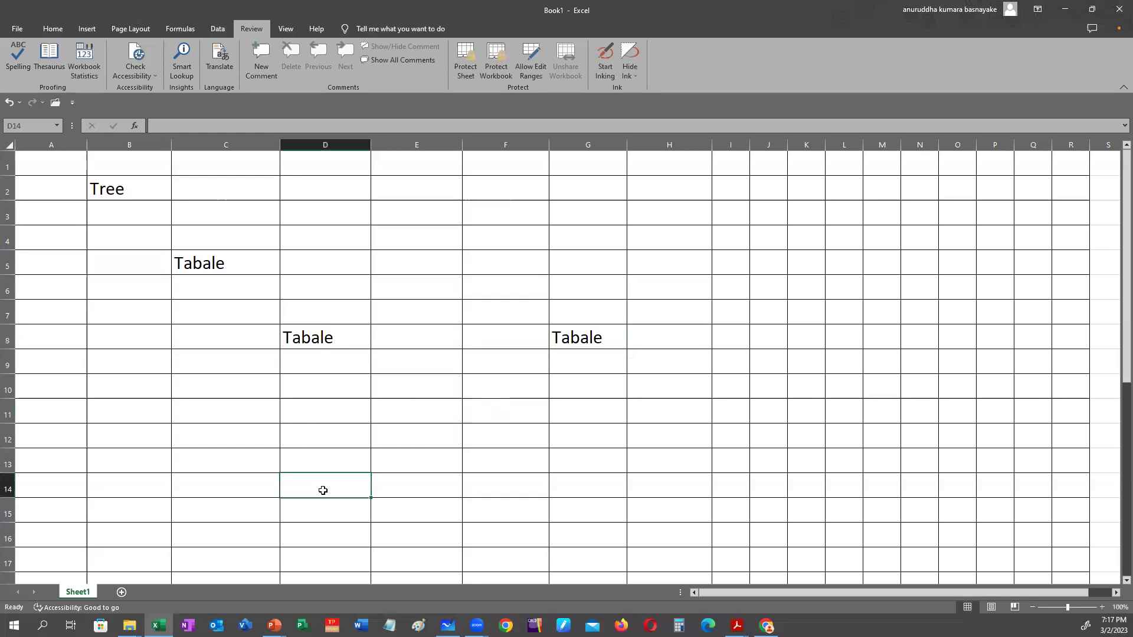
Run the Spelling check from cell C5, change all occurrences of "Tabale" to "Table", and decline checking from the beginning of the sheet
left_click(227, 263)
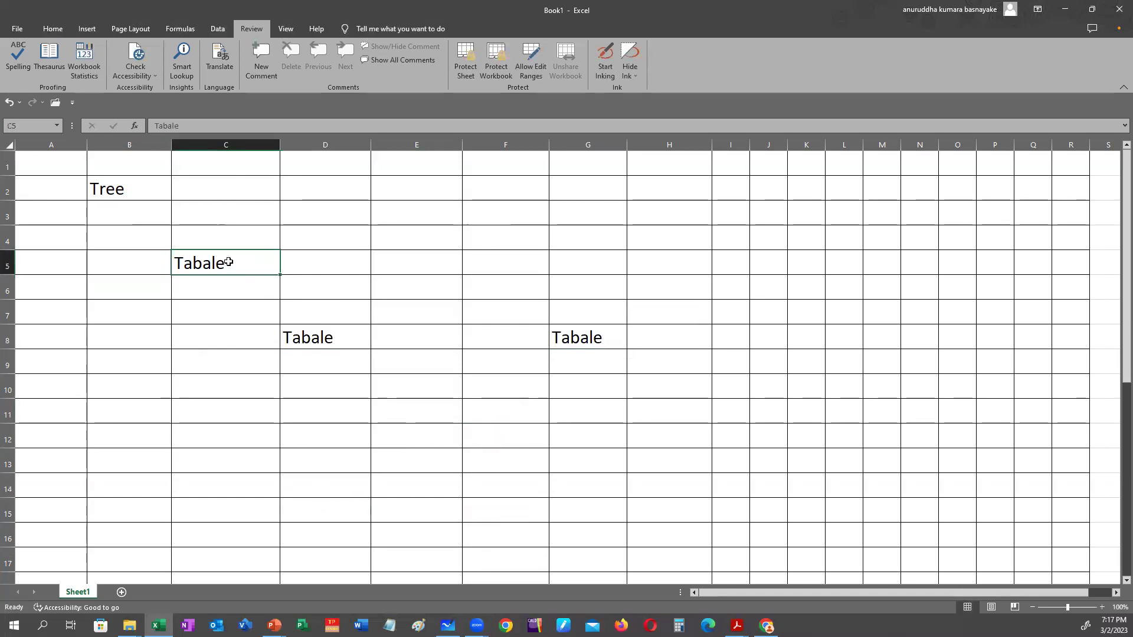
left_click(20, 68)
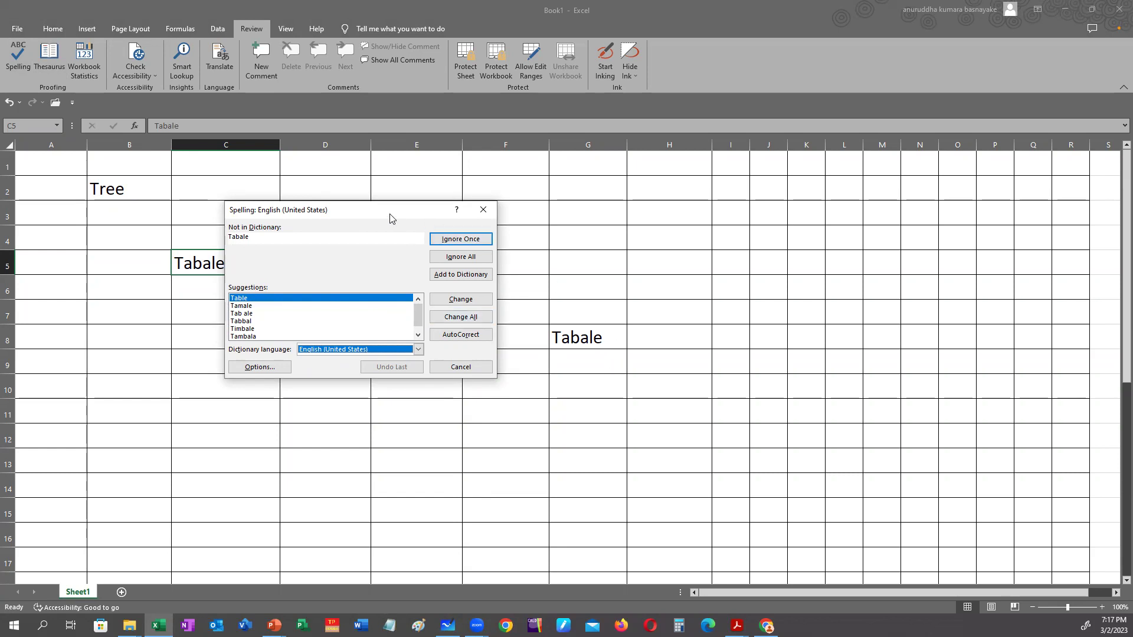
left_click_drag(395, 220, 858, 205)
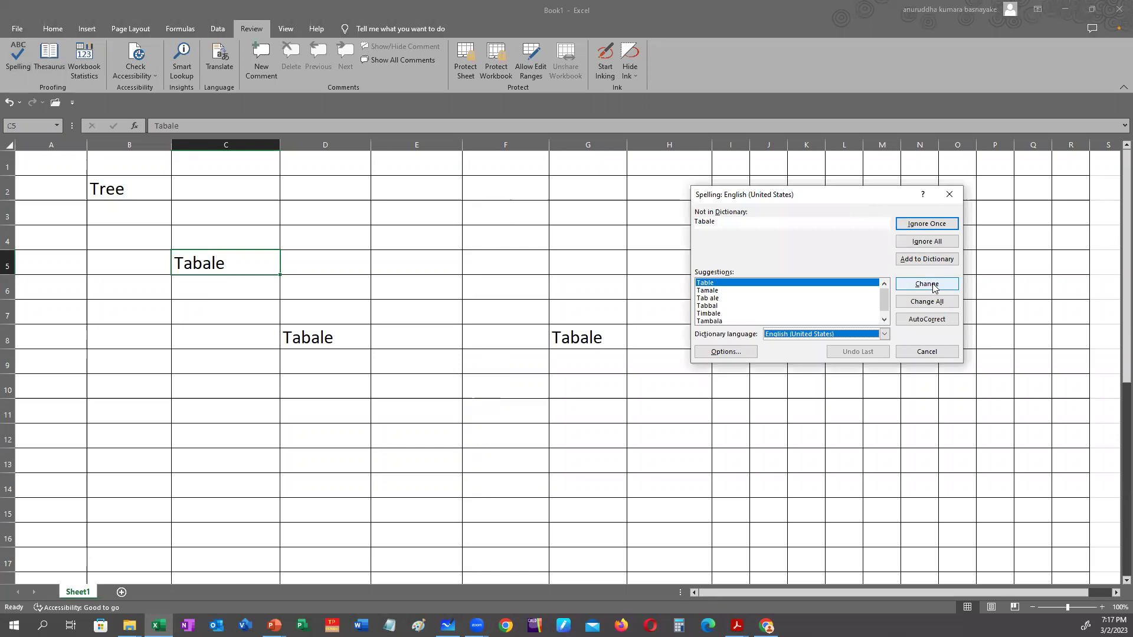
left_click(927, 302)
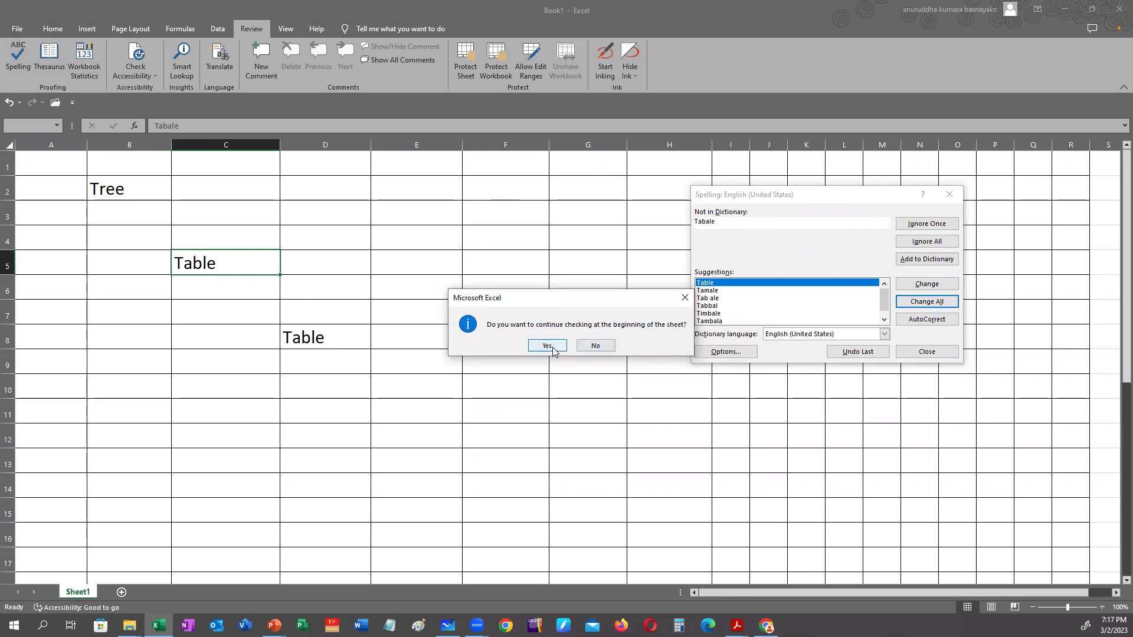
left_click(596, 346)
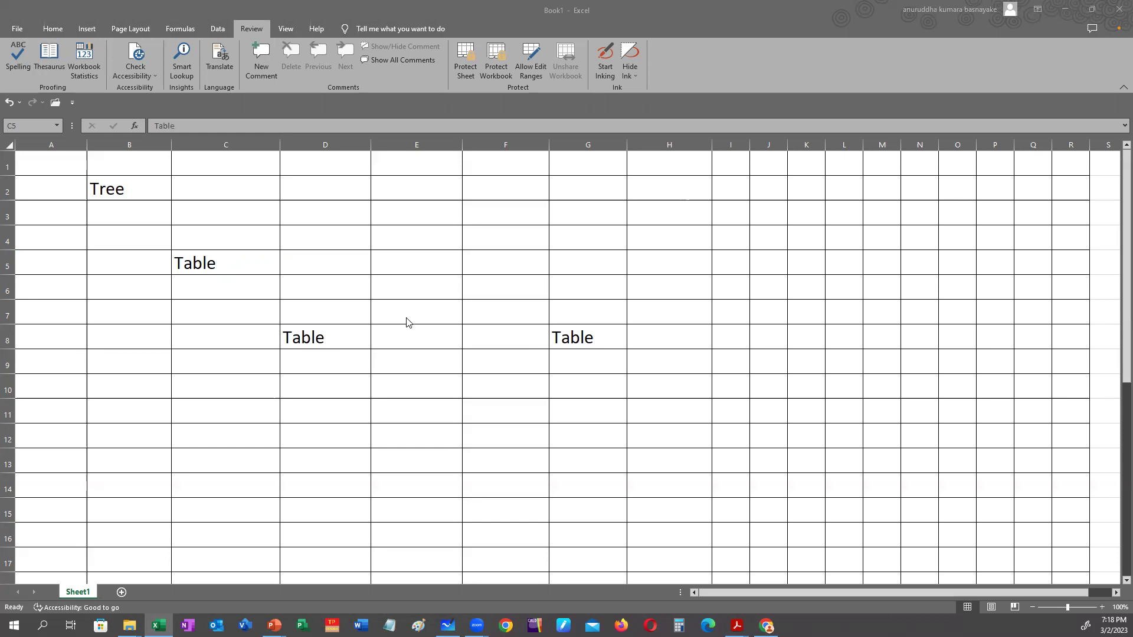
left_click(1092, 10)
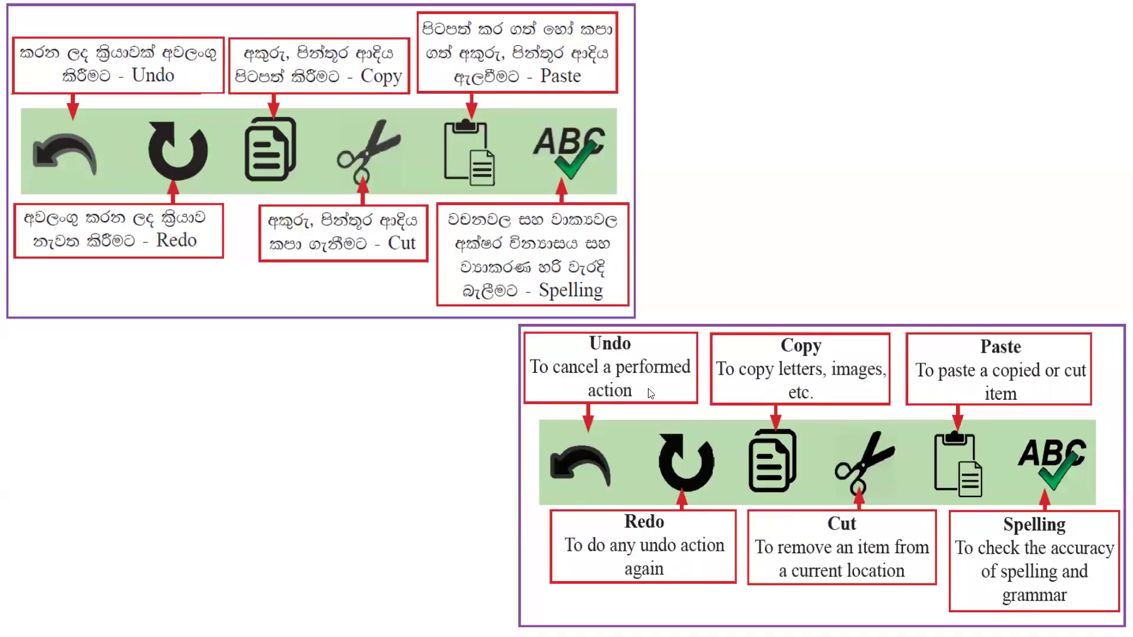
left_click(391, 407)
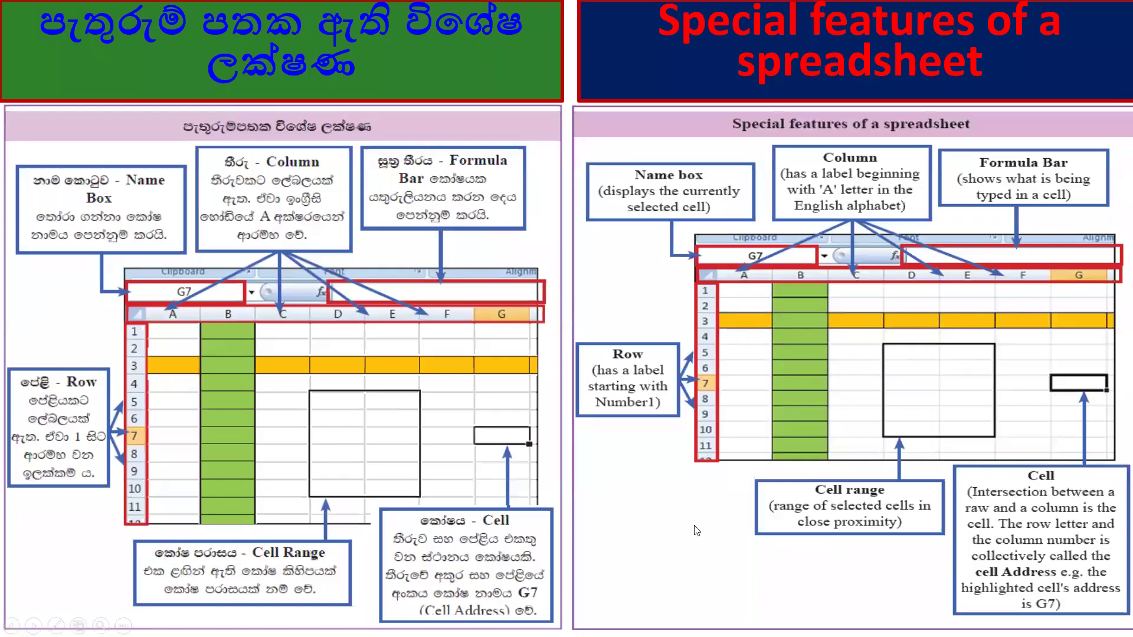
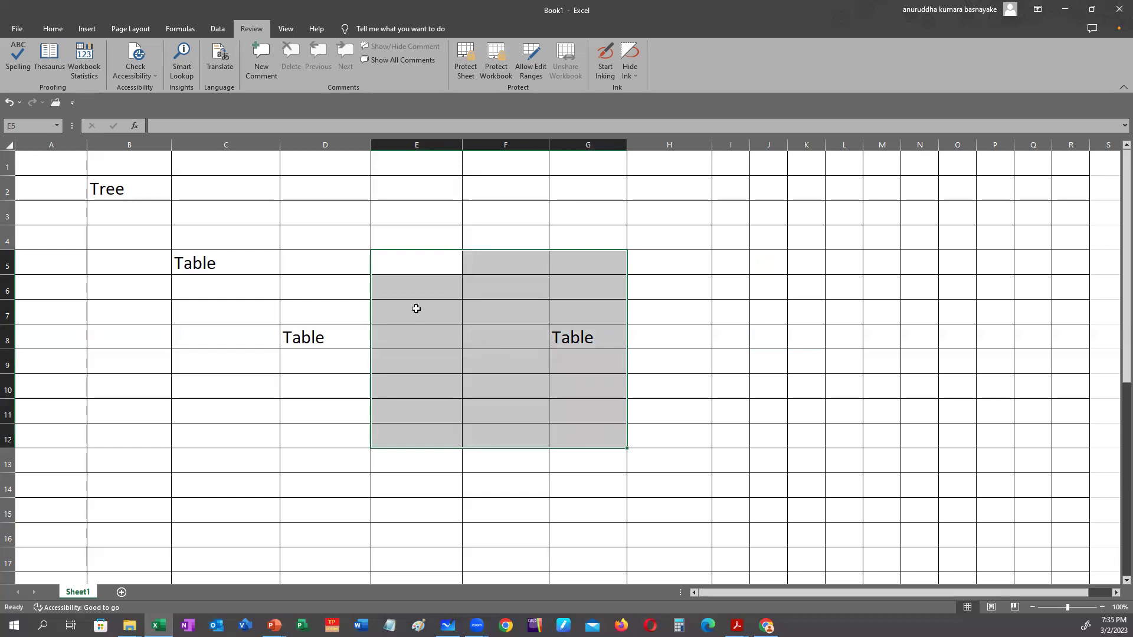
Select the cell range E5:G11 and the wider range B5:Q11 as examples, and clear the selection
left_click(409, 260)
left_click(584, 423)
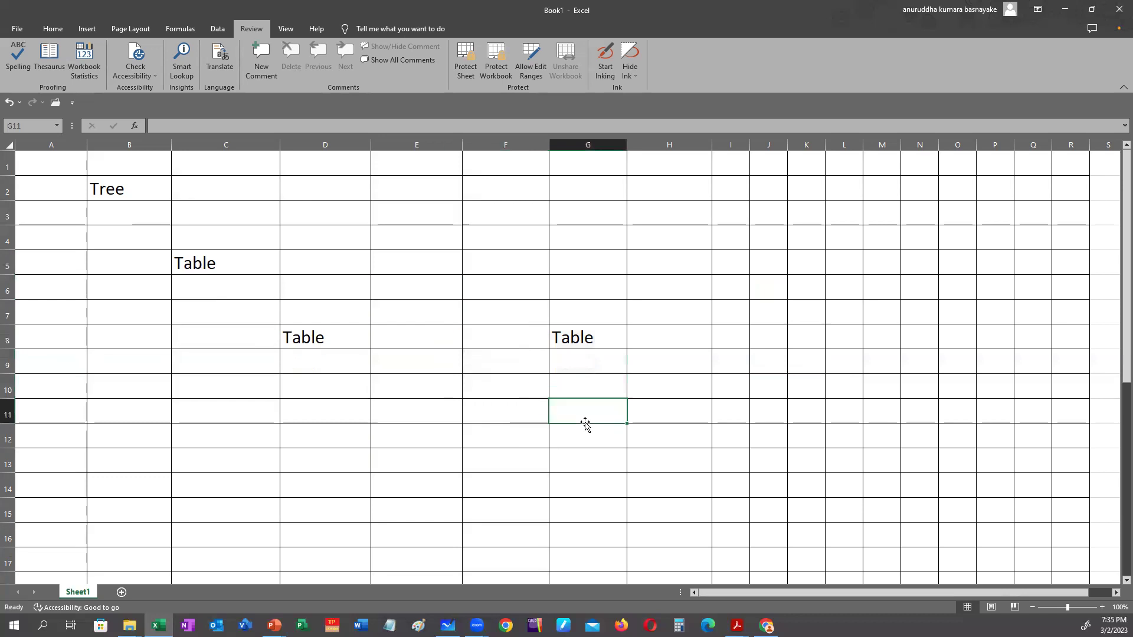
left_click_drag(410, 263, 576, 399)
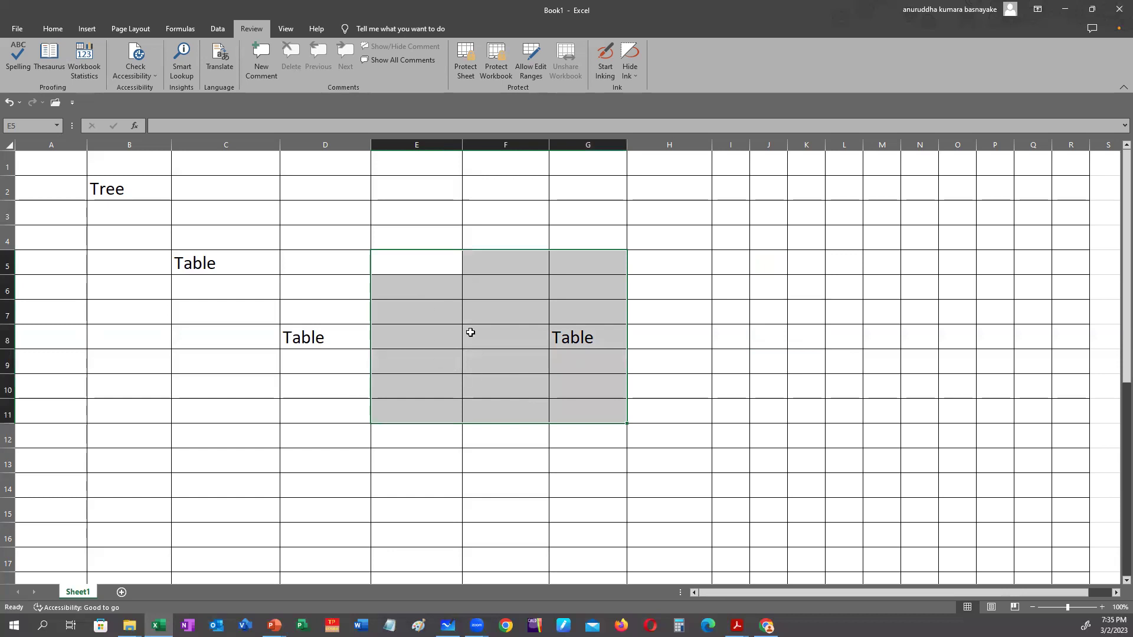
left_click_drag(99, 260, 1014, 415)
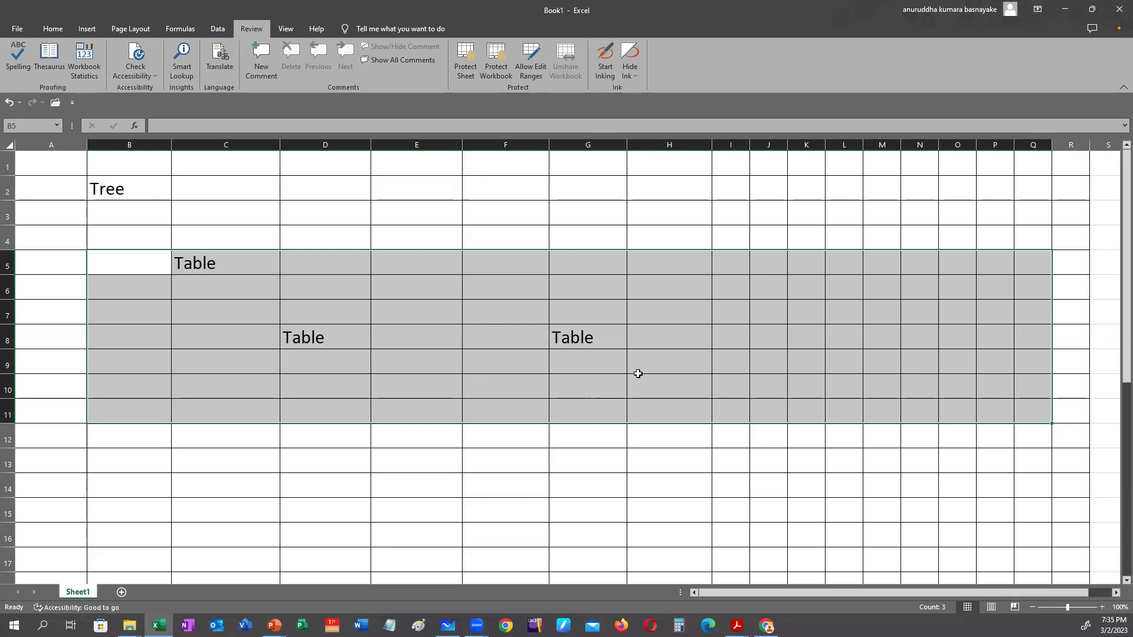
left_click(594, 458)
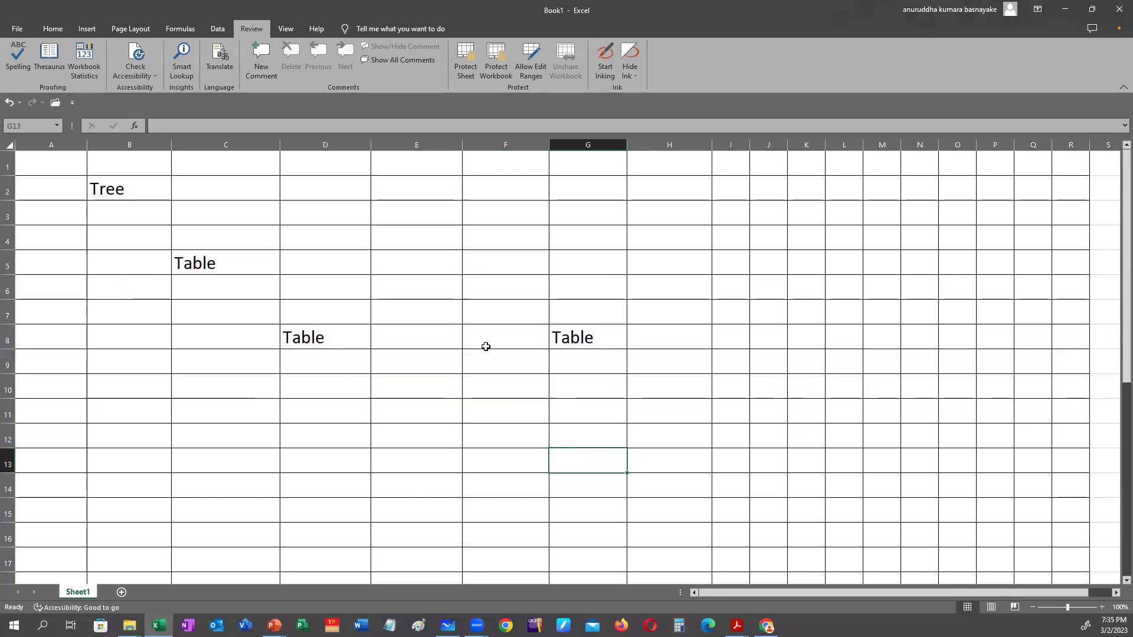
left_click(435, 334)
left_click(427, 306)
left_click(430, 278)
left_click(450, 261)
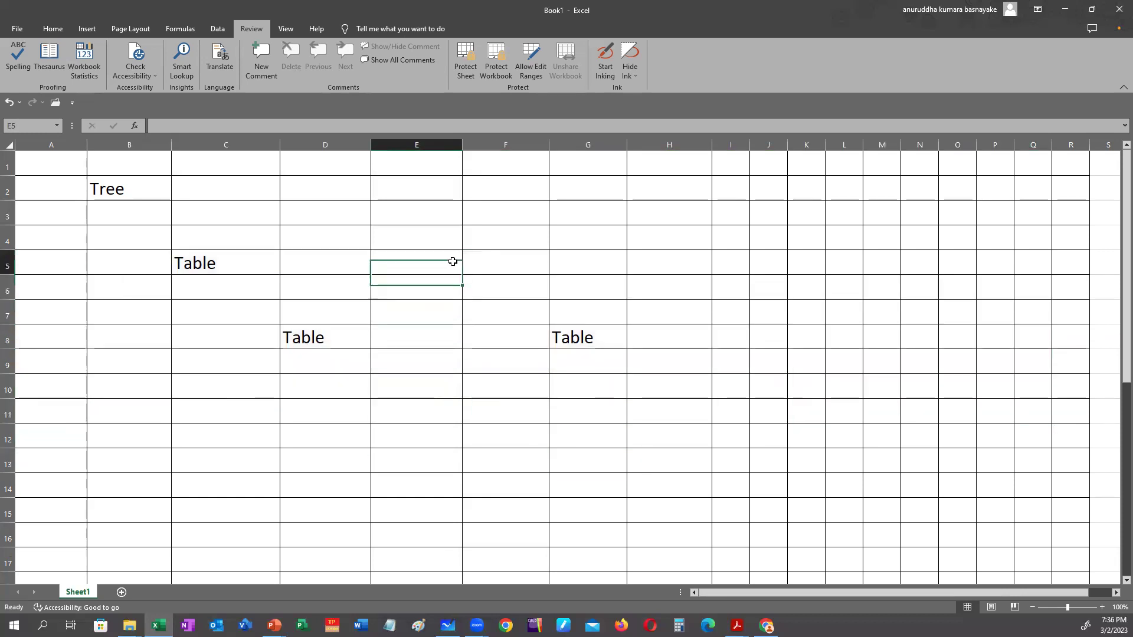
left_click(505, 263)
left_click(669, 263)
left_click_drag(742, 344, 737, 362)
left_click(728, 433)
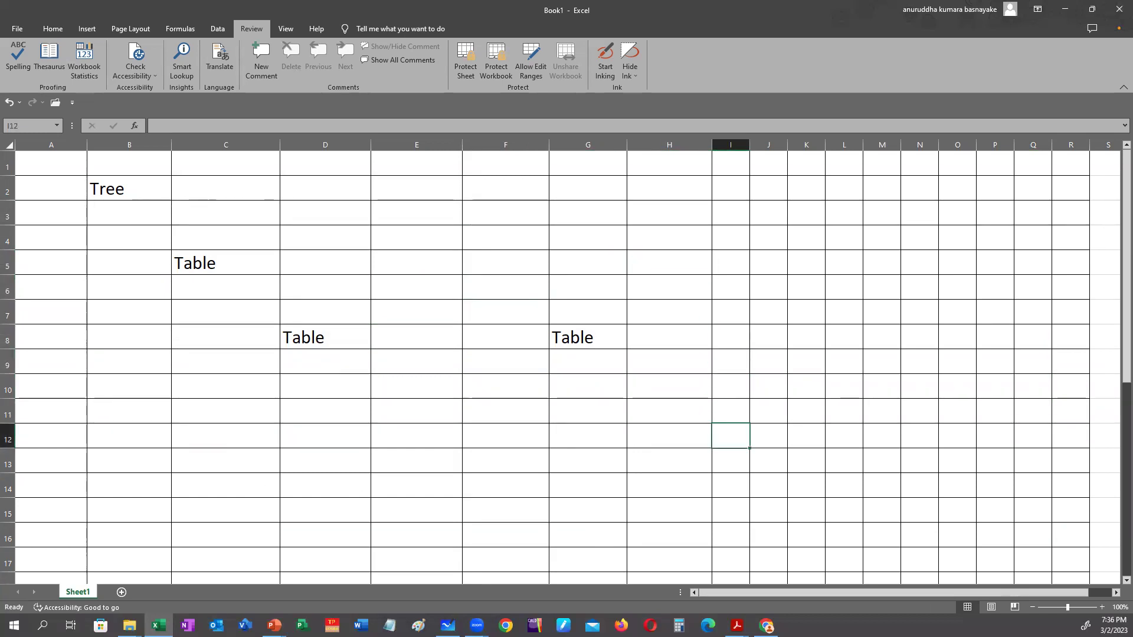
Delete the contents of cells A2 through G11
left_click_drag(55, 176, 603, 412)
key("Delete")
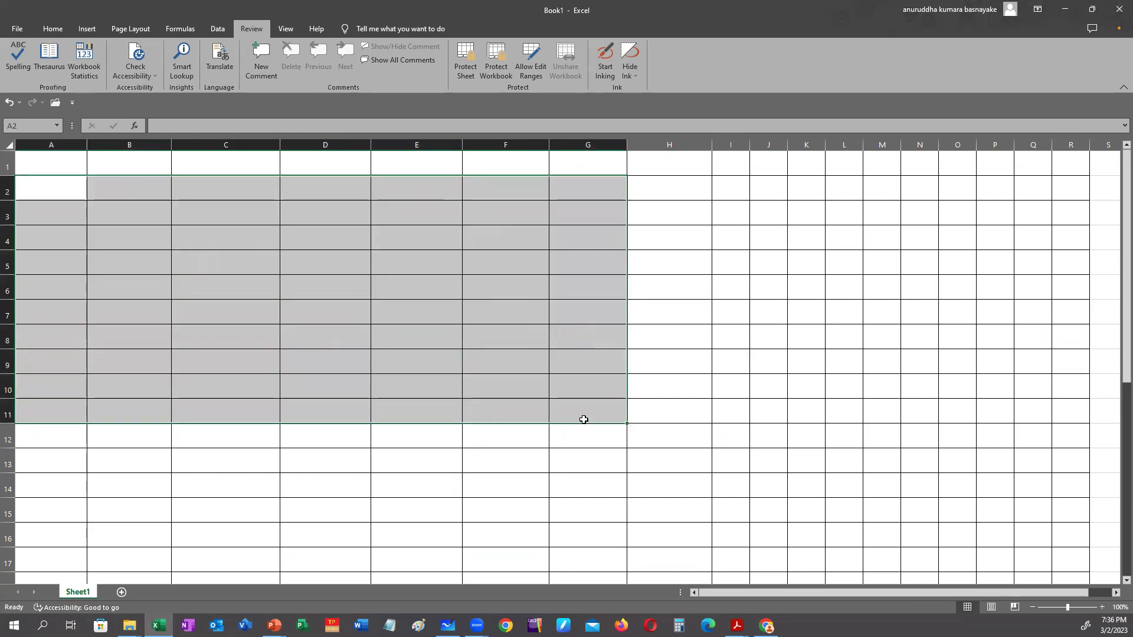
left_click(493, 478)
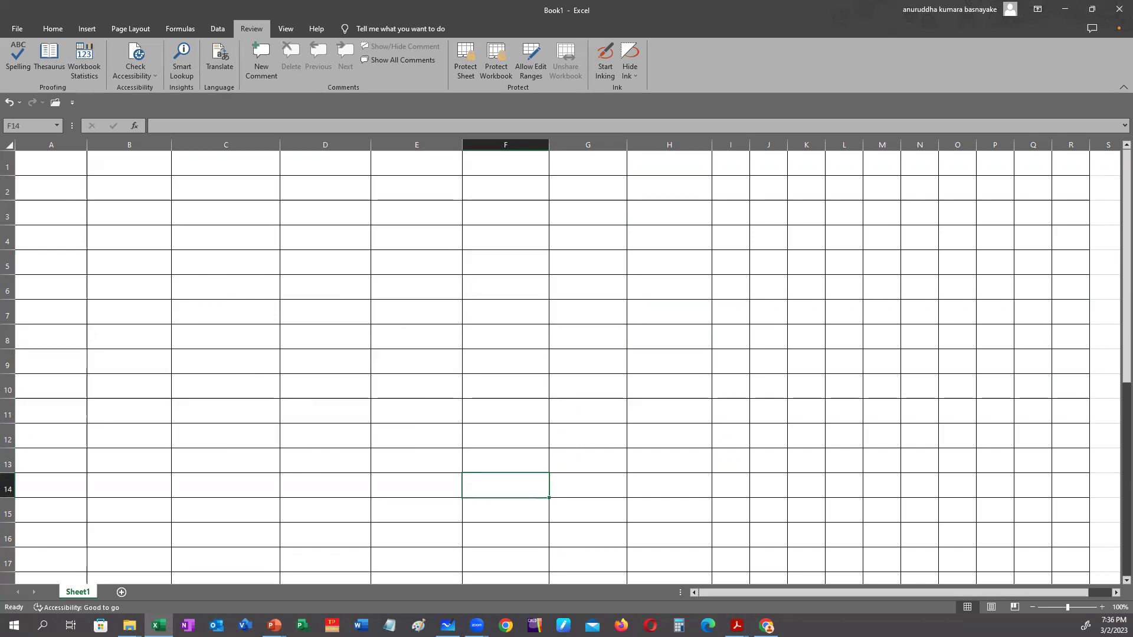
Widen column C to nearly five times its width, and try a much taller row 2 before undoing that height
left_click(311, 197)
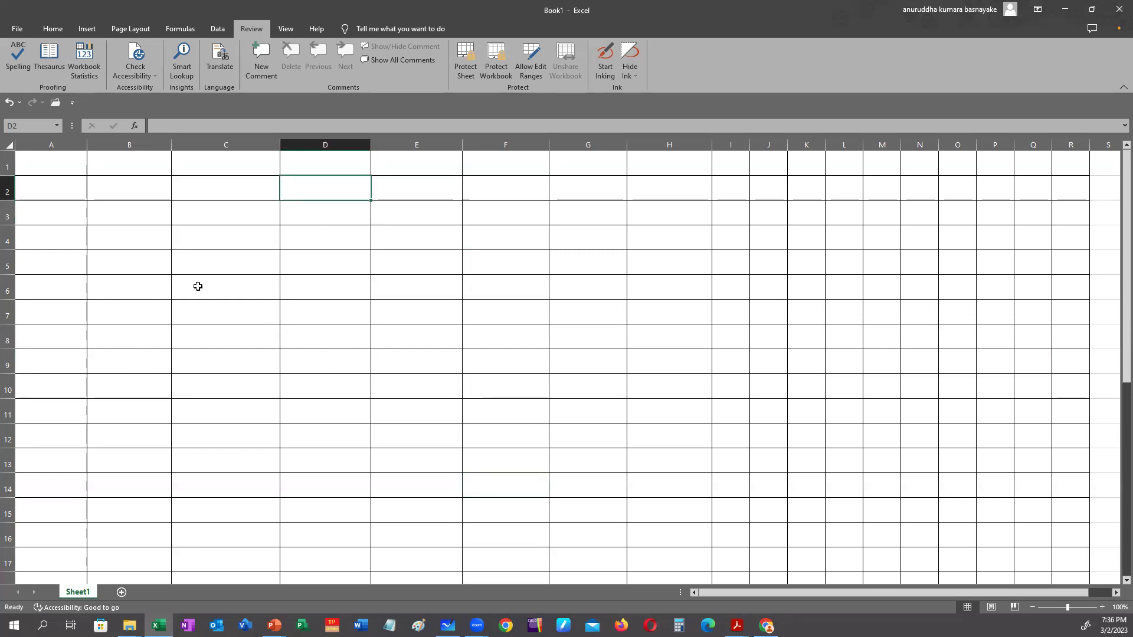
left_click_drag(280, 145, 685, 152)
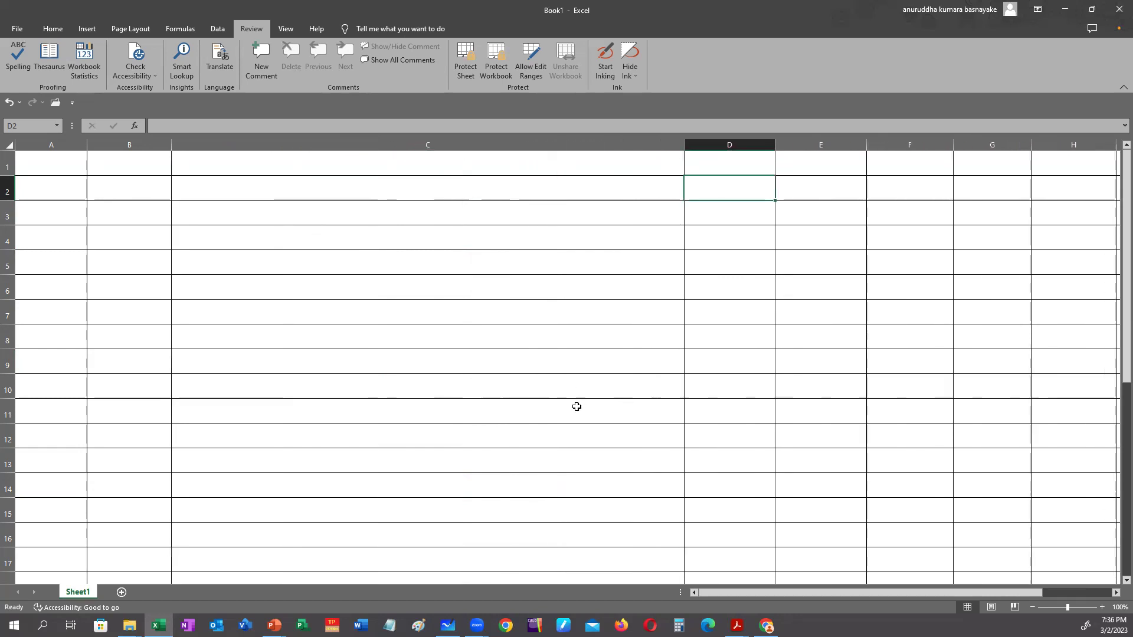
left_click_drag(7, 201, 10, 474)
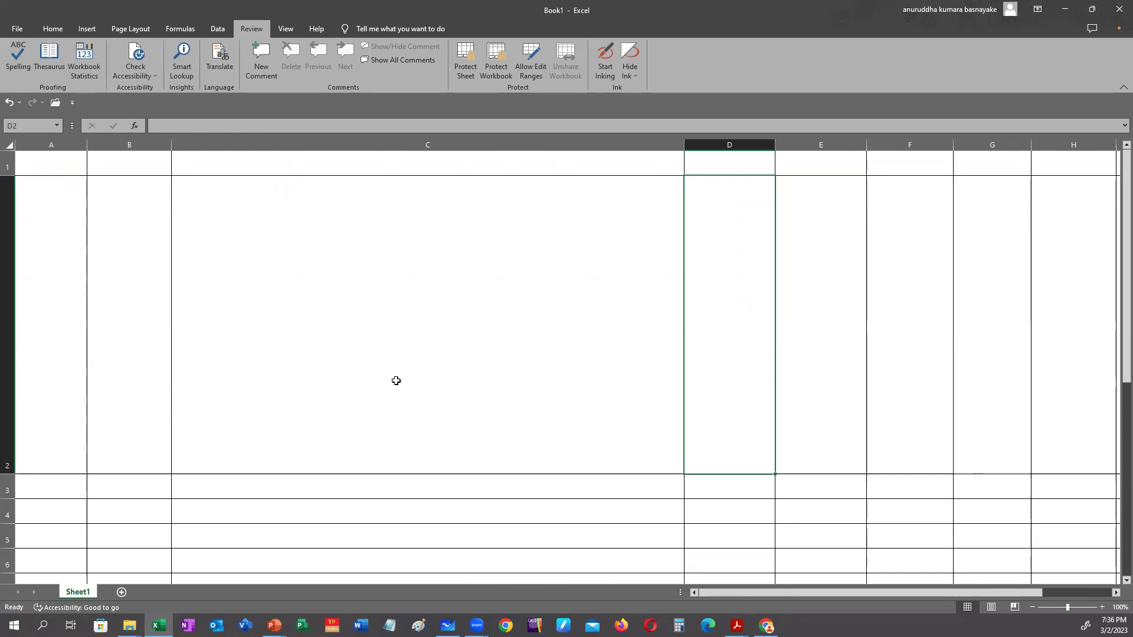
key("ctrl+z")
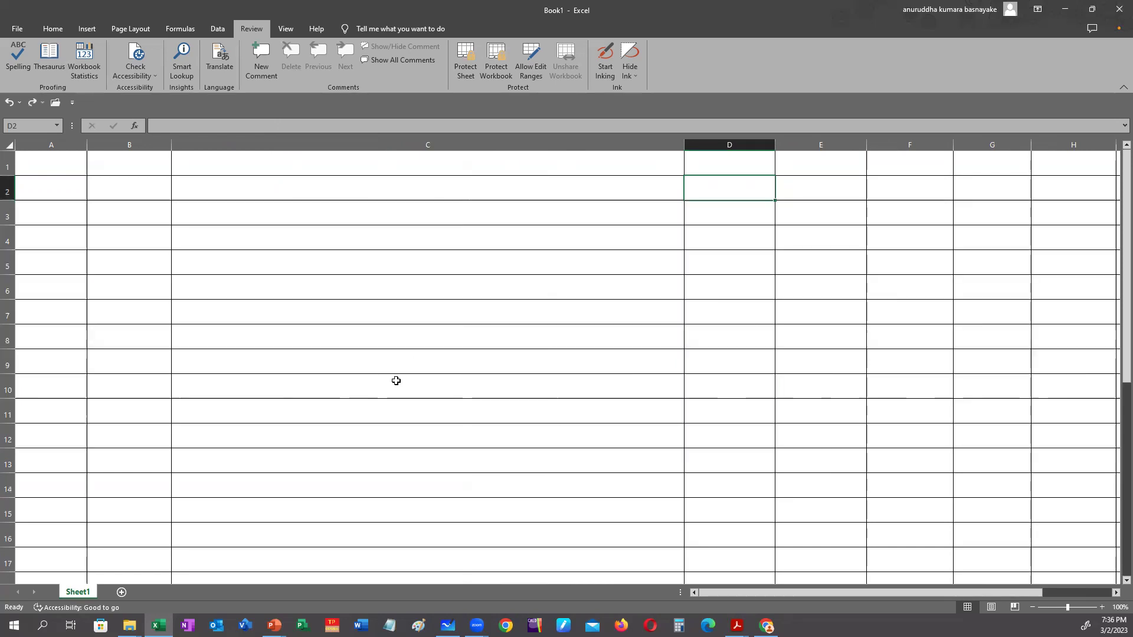
Enter the formula =5+9*2 in cell C2
left_click(321, 187)
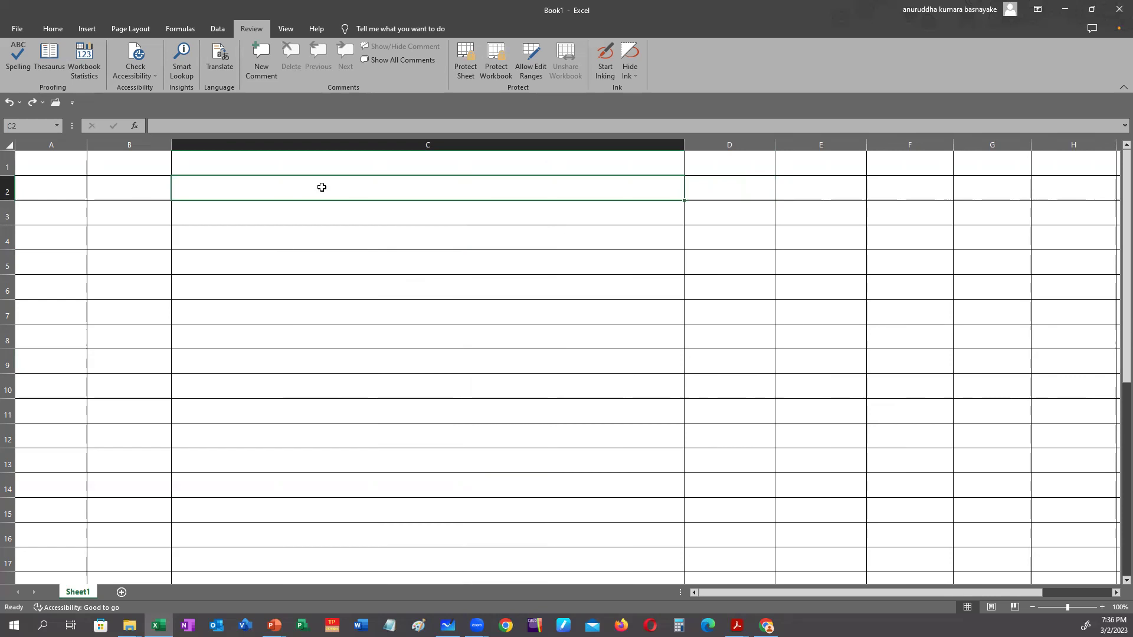
type("=")
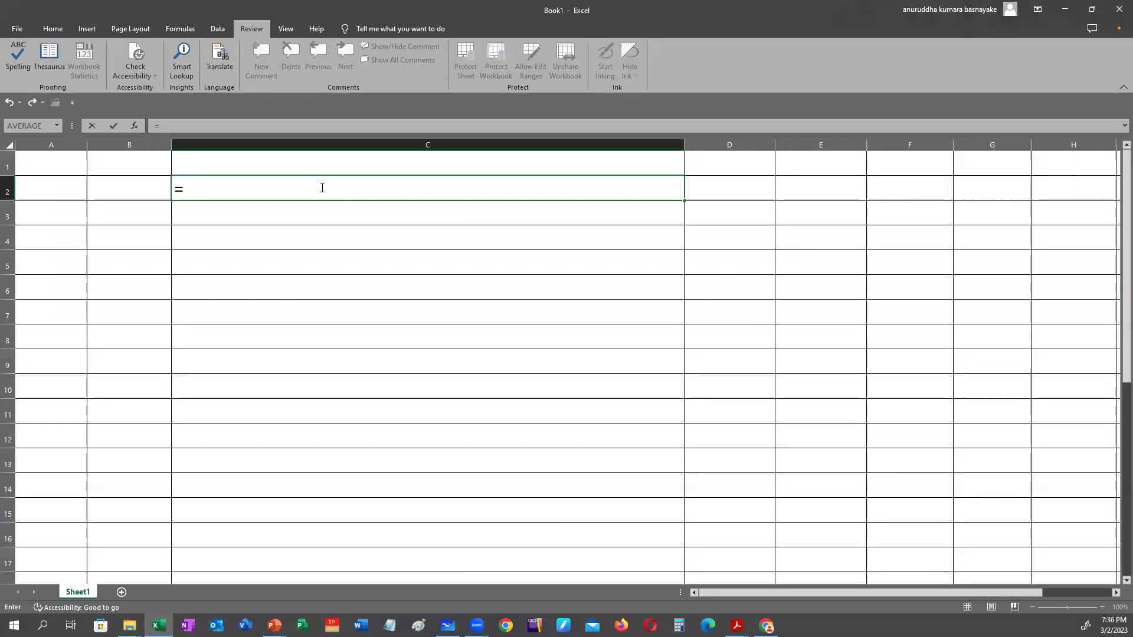
type("5+9*2")
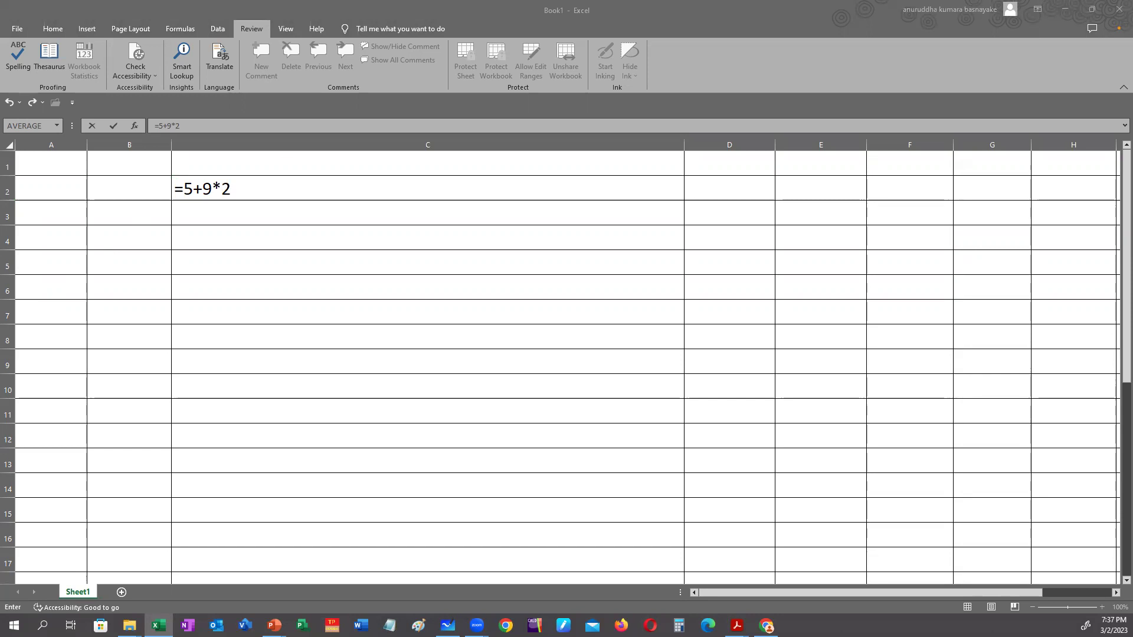
left_click(291, 187)
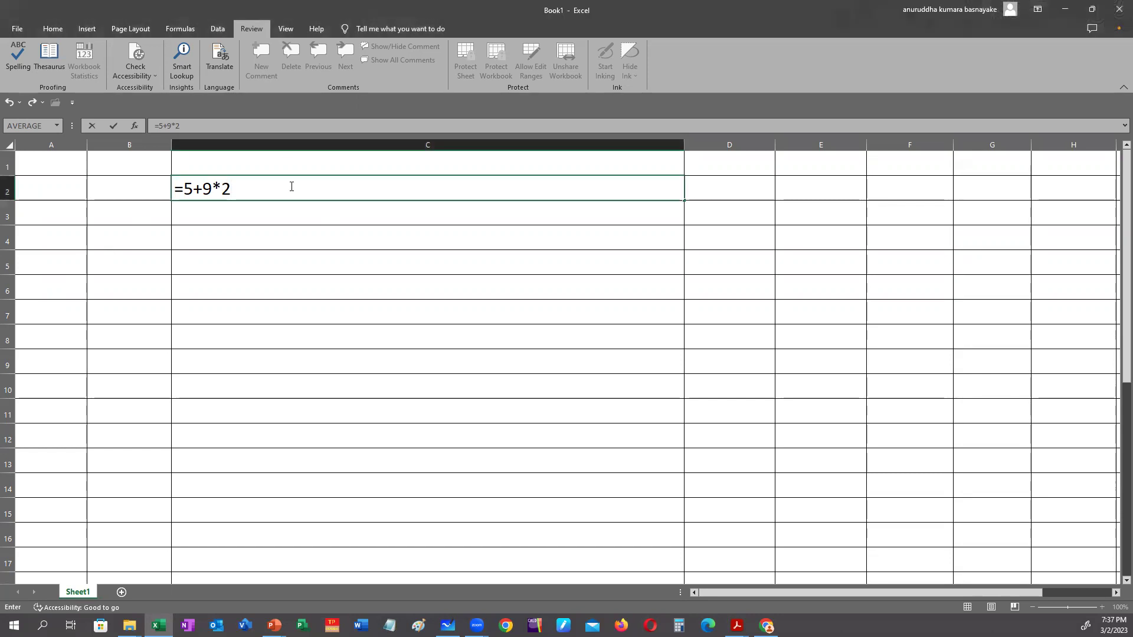
key("Return")
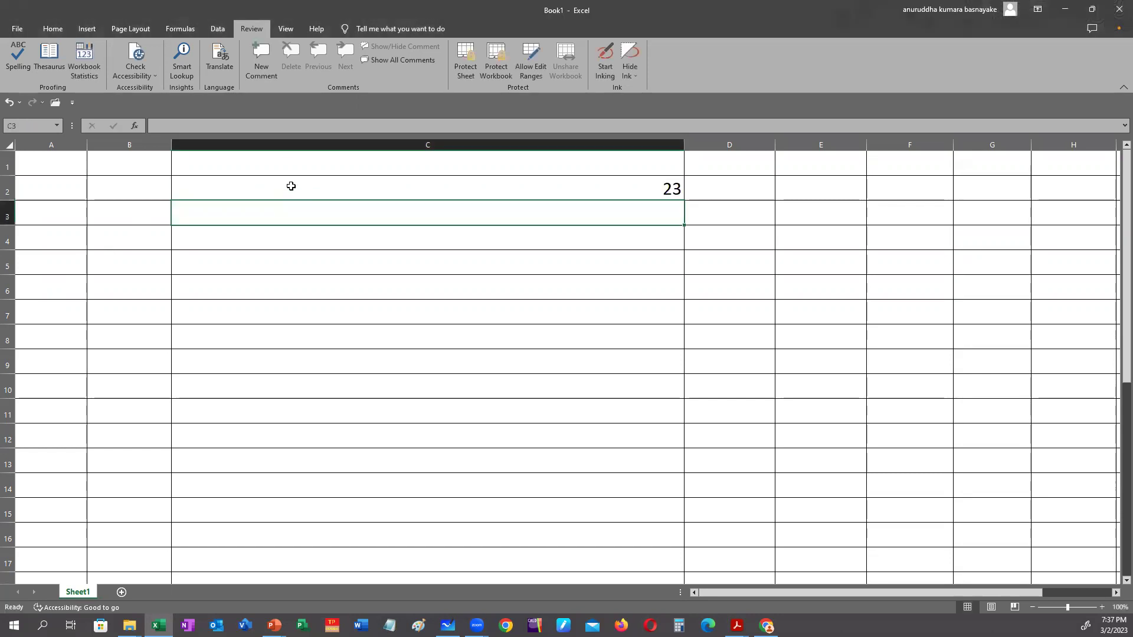
Set the font size of cells C1 through C15 to 36 and select cell C3
left_click_drag(271, 165, 276, 509)
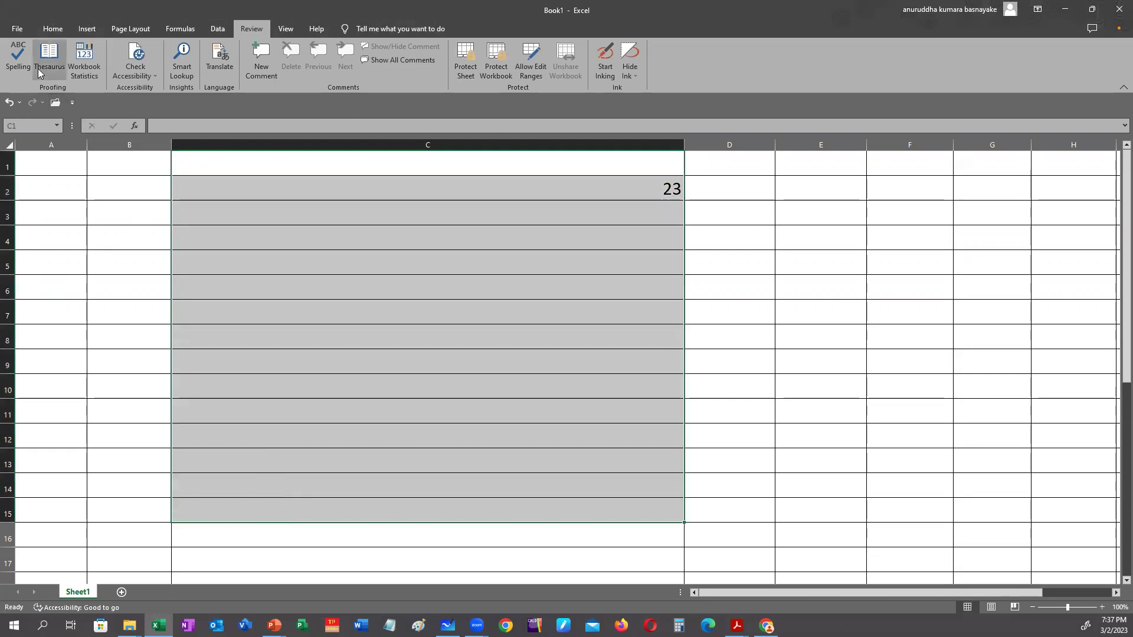
left_click(49, 30)
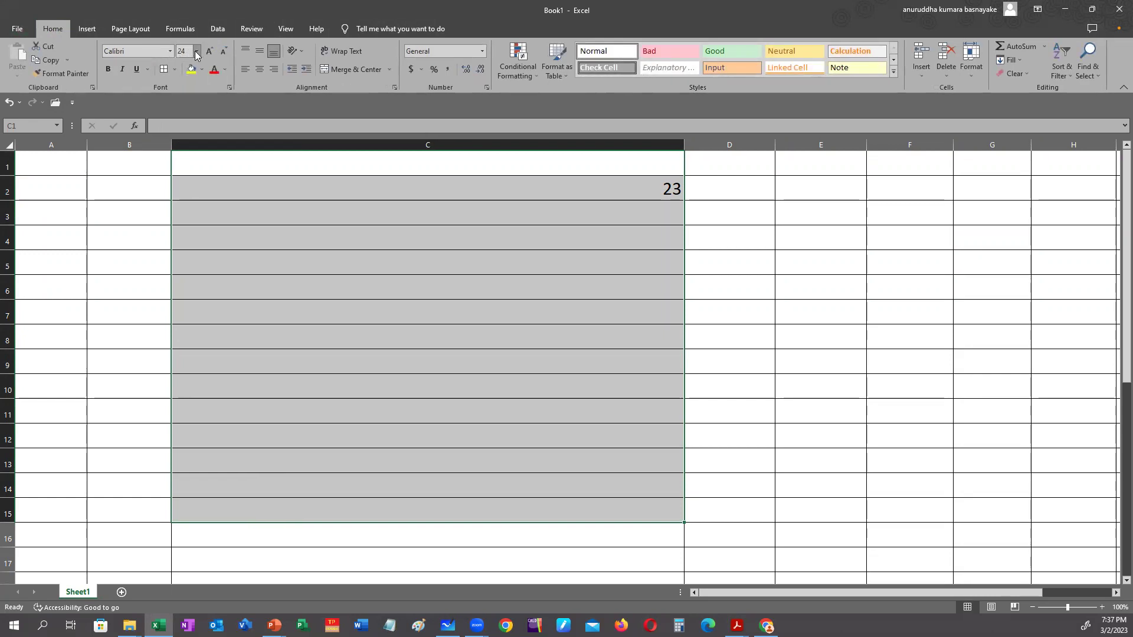
left_click(195, 52)
left_click(185, 212)
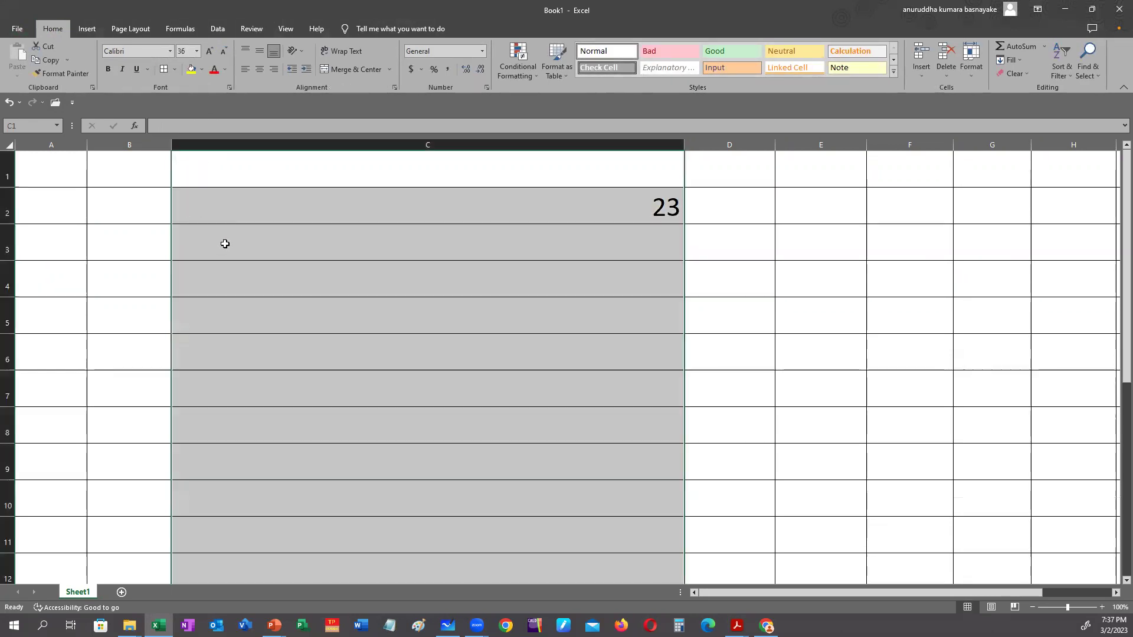
left_click(283, 212)
left_click(248, 249)
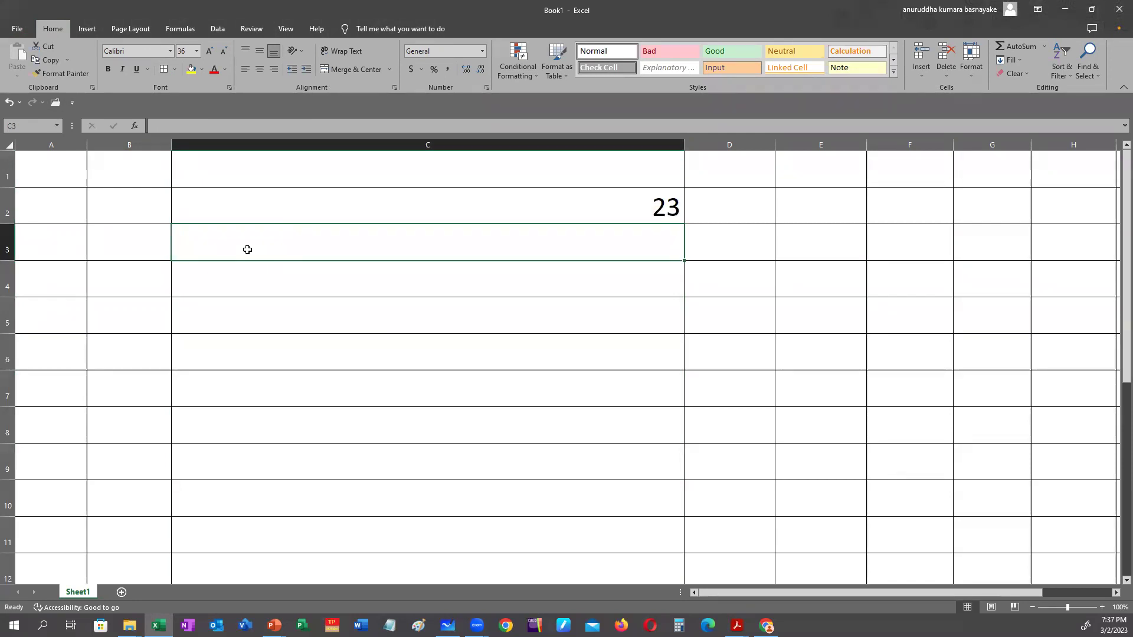
Enter the formula =5-9/3 in cell C3
type("=")
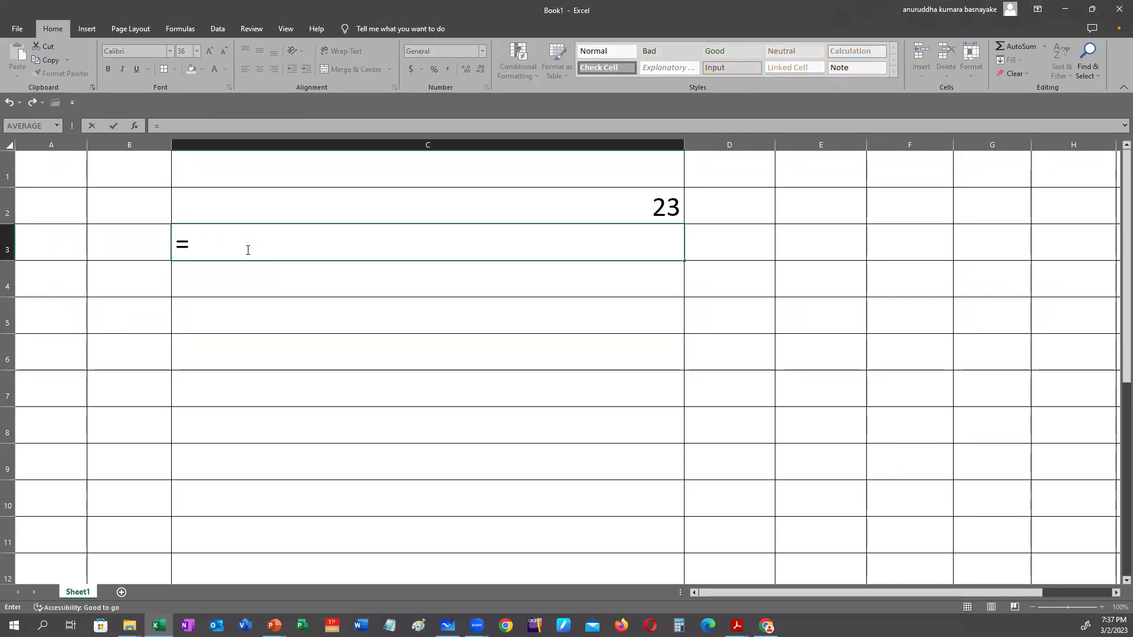
type("5-9/3")
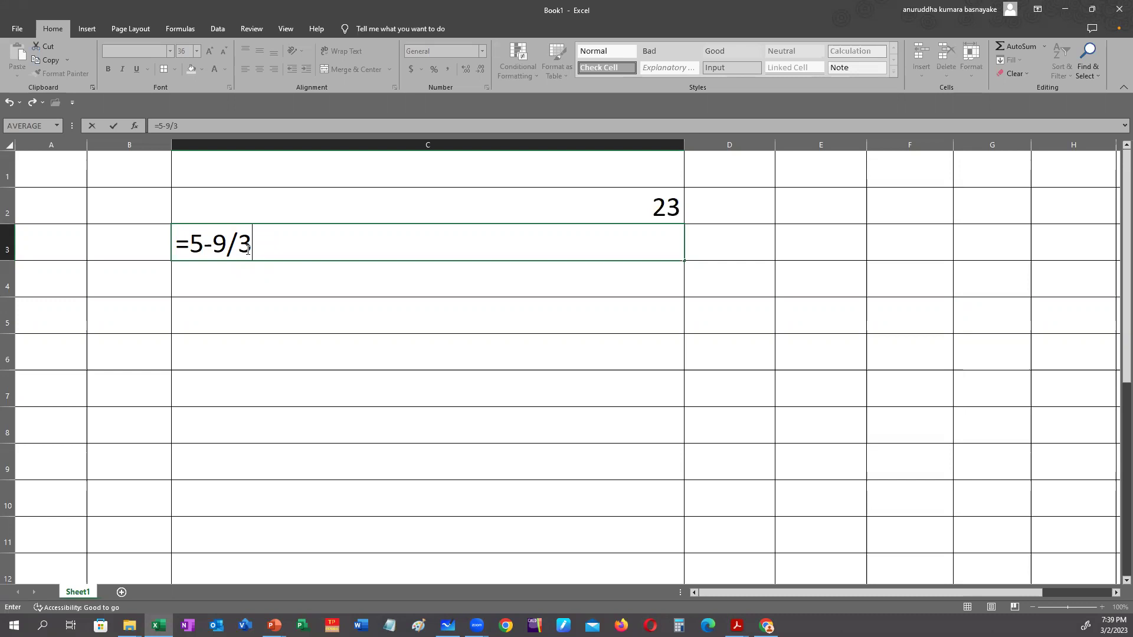
key("Return")
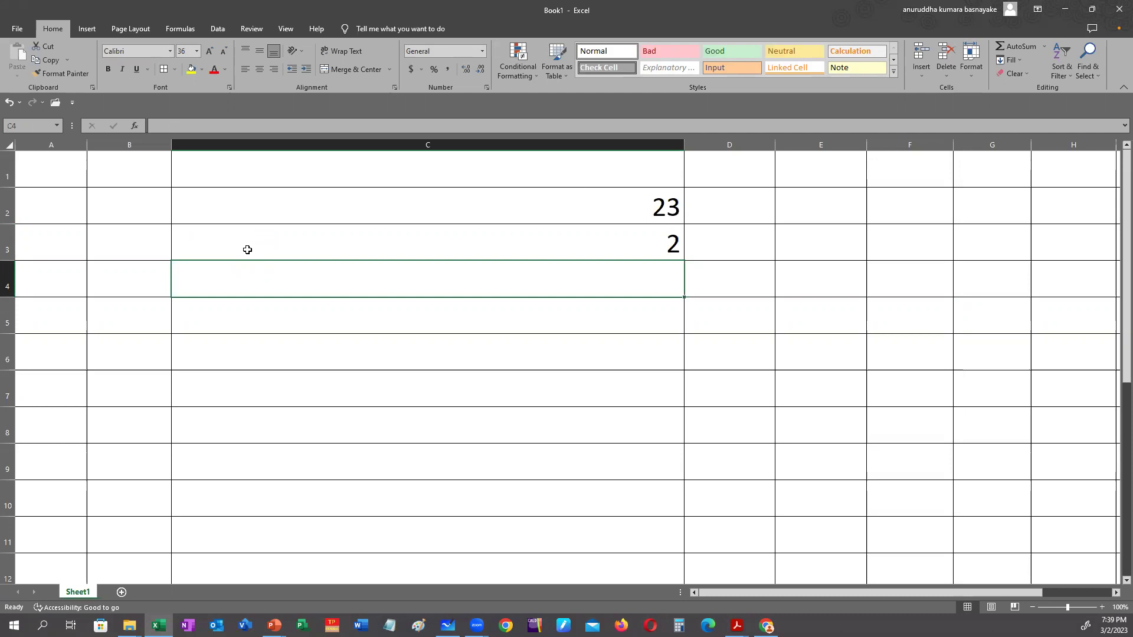
Enter the formula =5--6-7 in cell C4, reopen it for review, and close it unchanged
type("=")
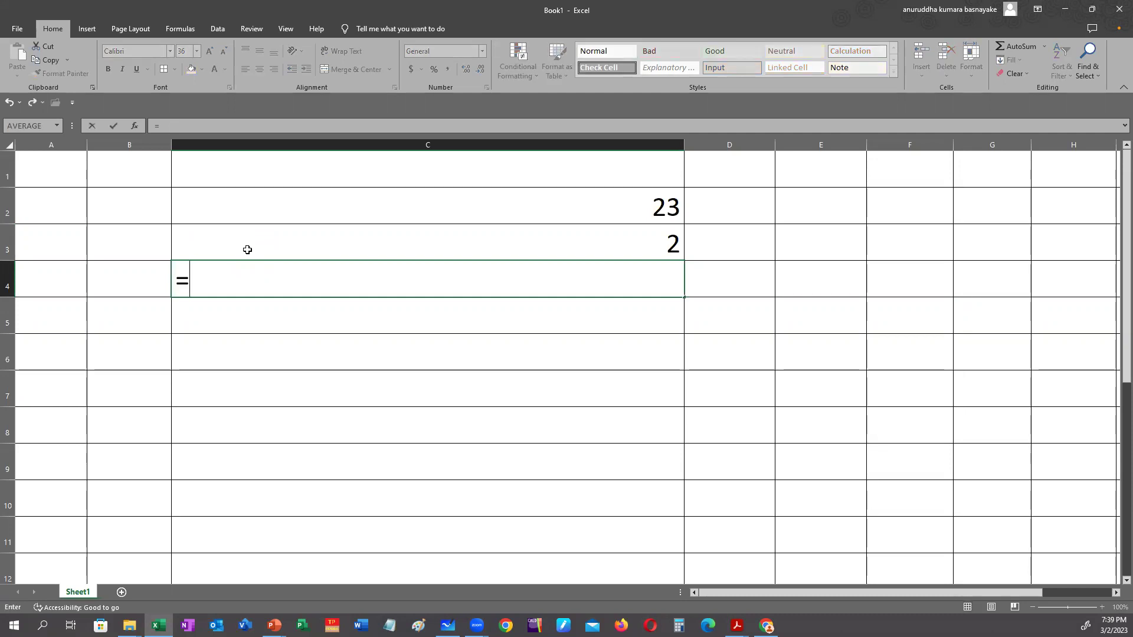
type("5--6-")
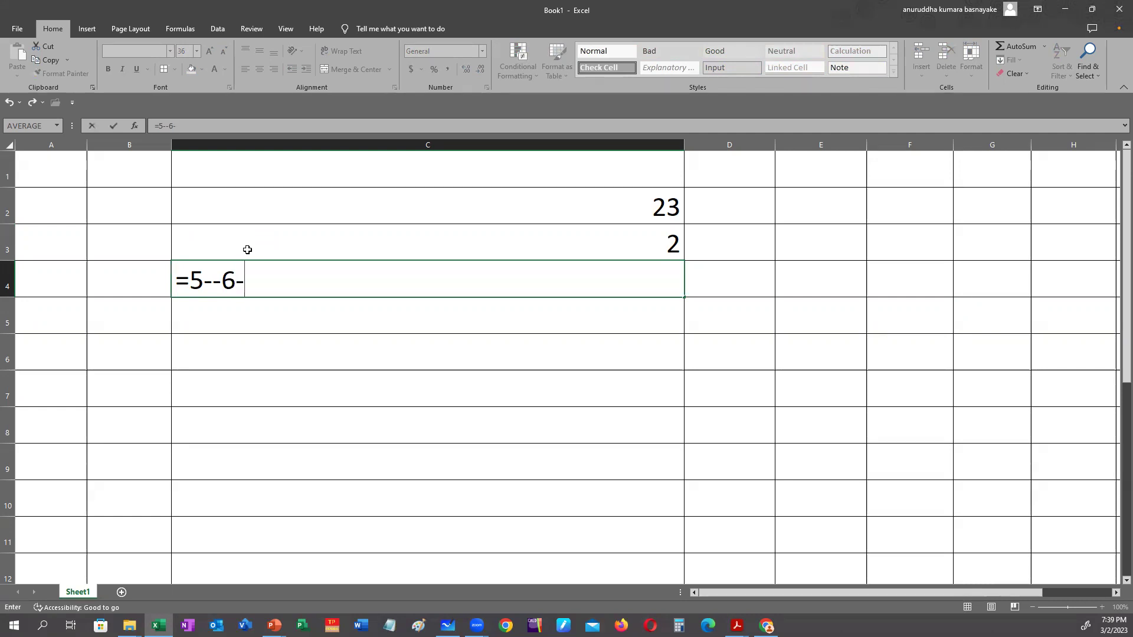
type("7")
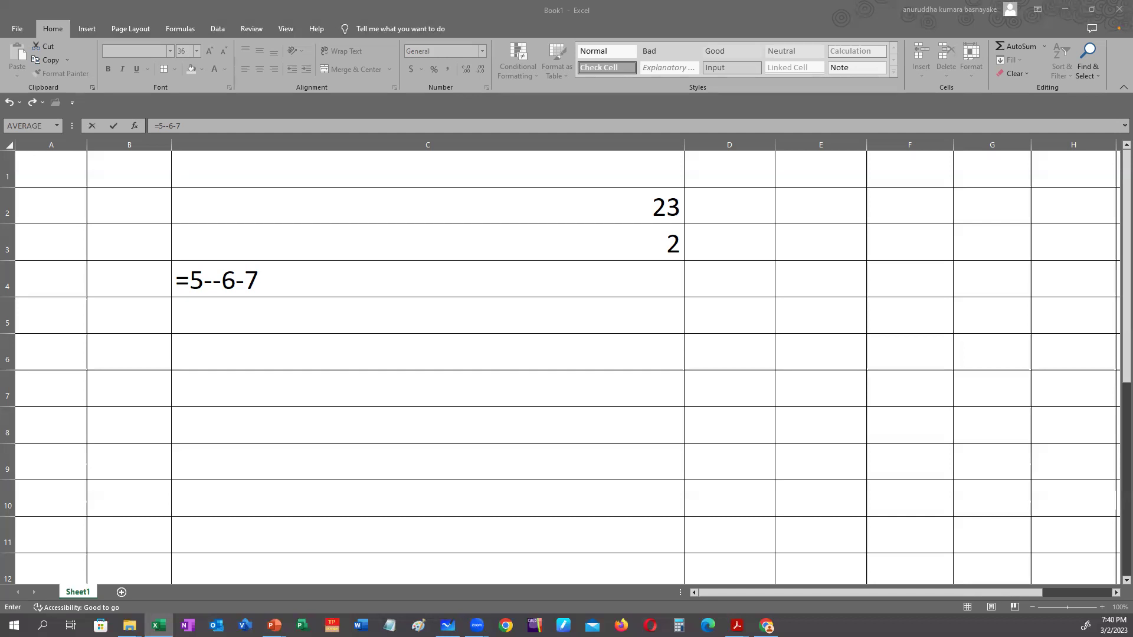
left_click(349, 275)
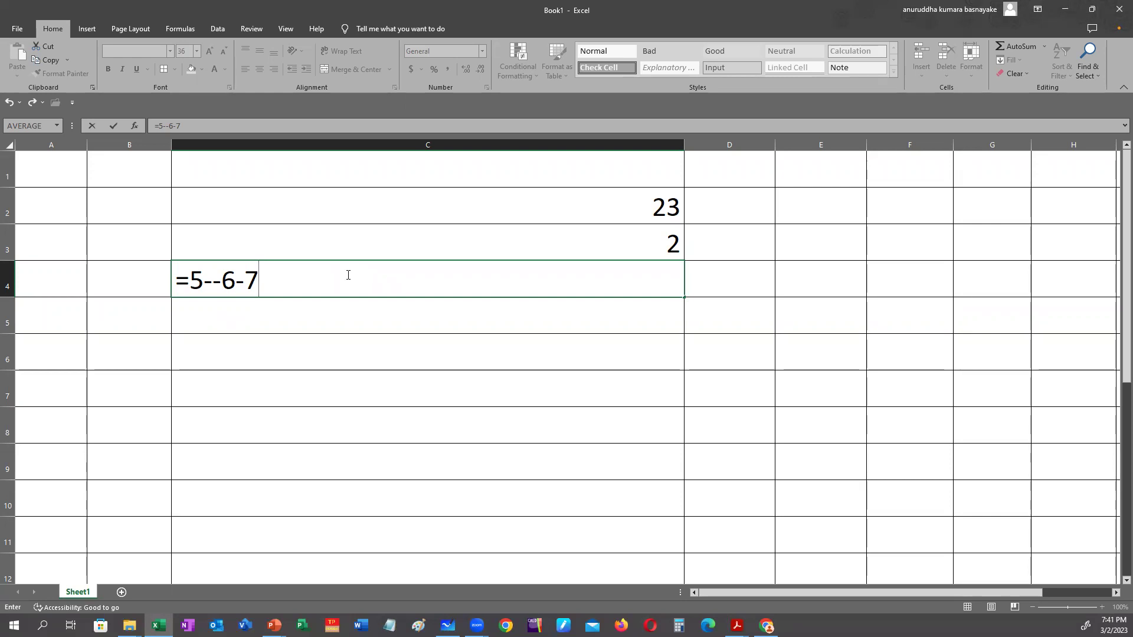
key("Return")
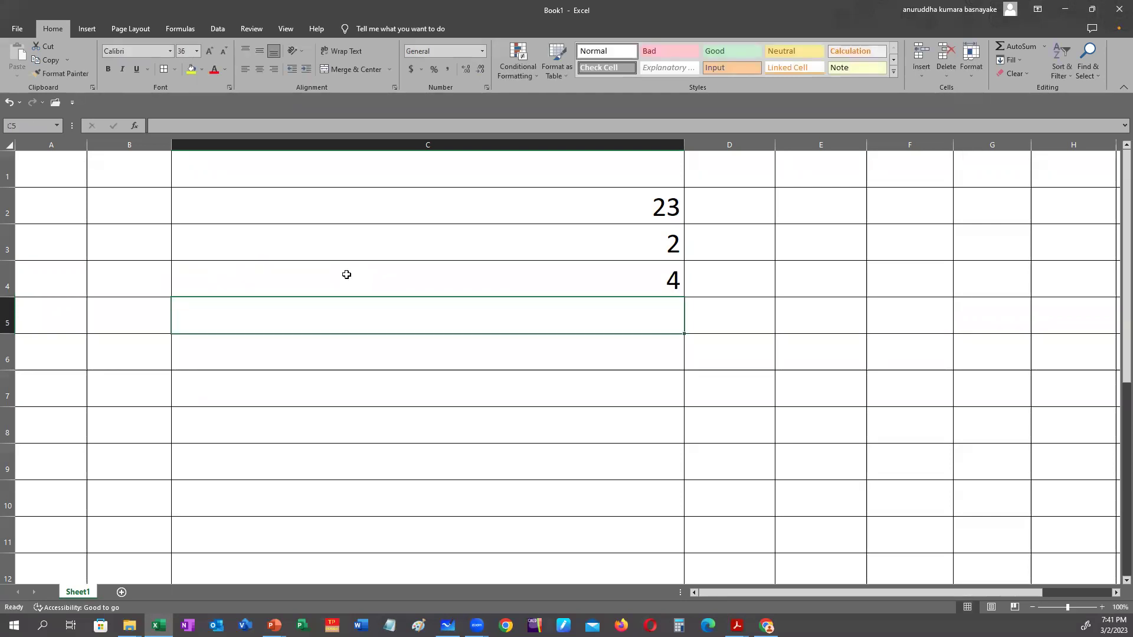
double_click(299, 273)
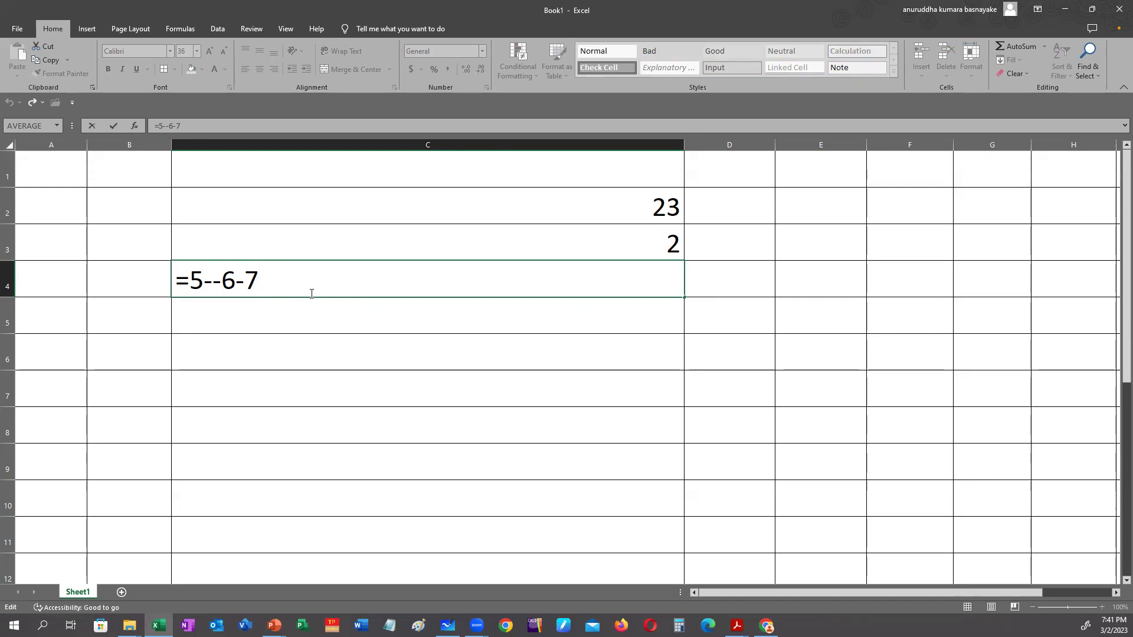
key("Return")
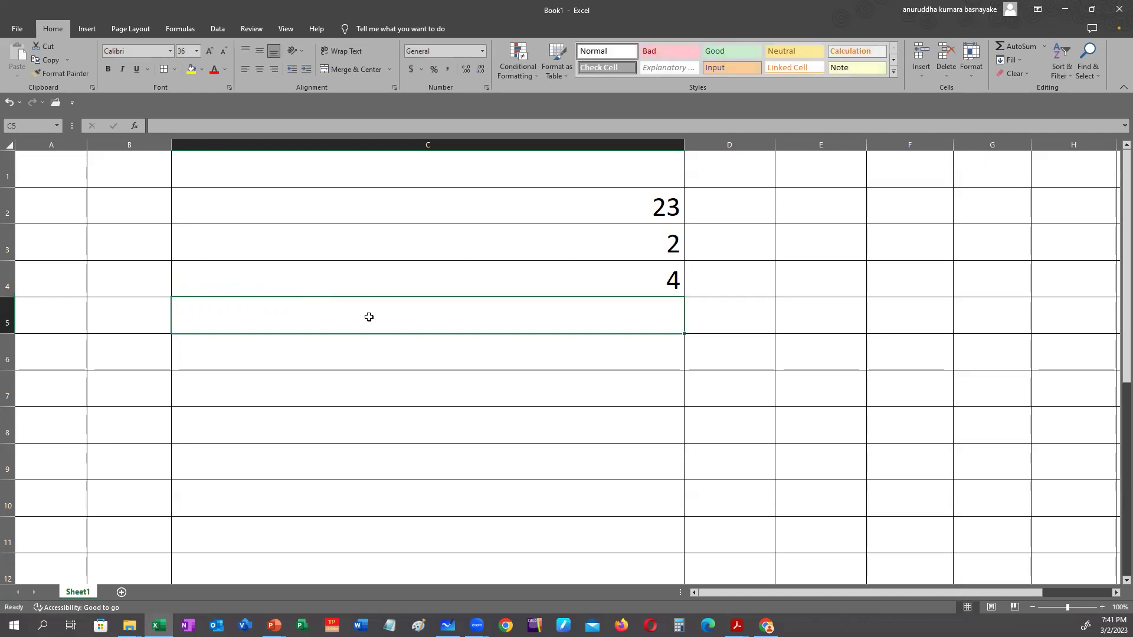
Enter the formula =8+-+--5 in cell C5, reopen it for review, and close it unchanged
type("=")
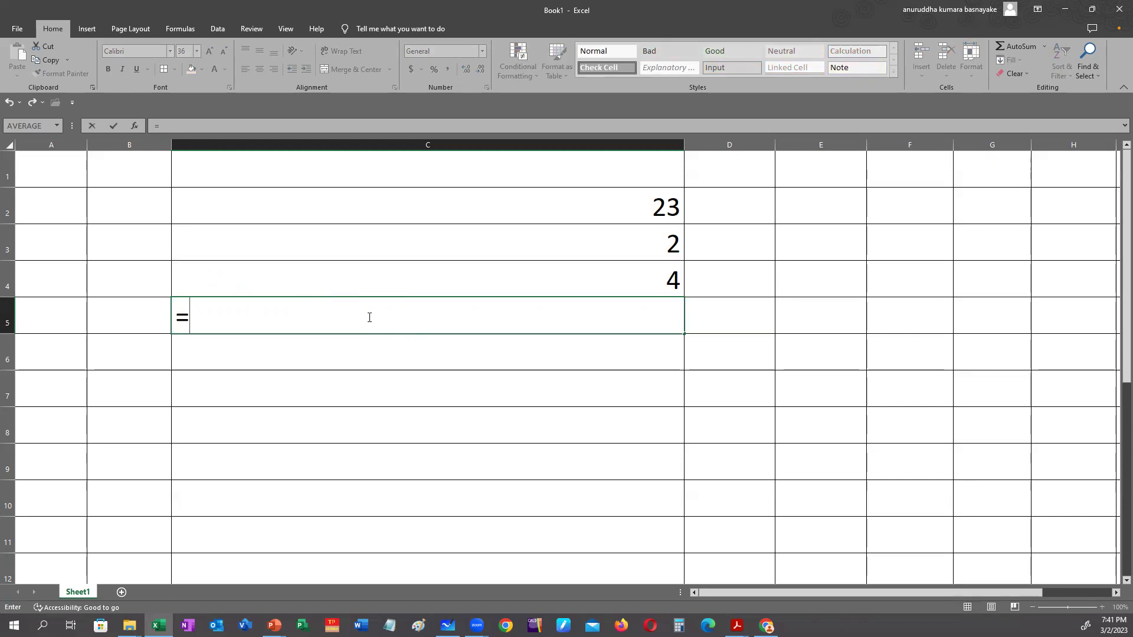
type("8+-+--")
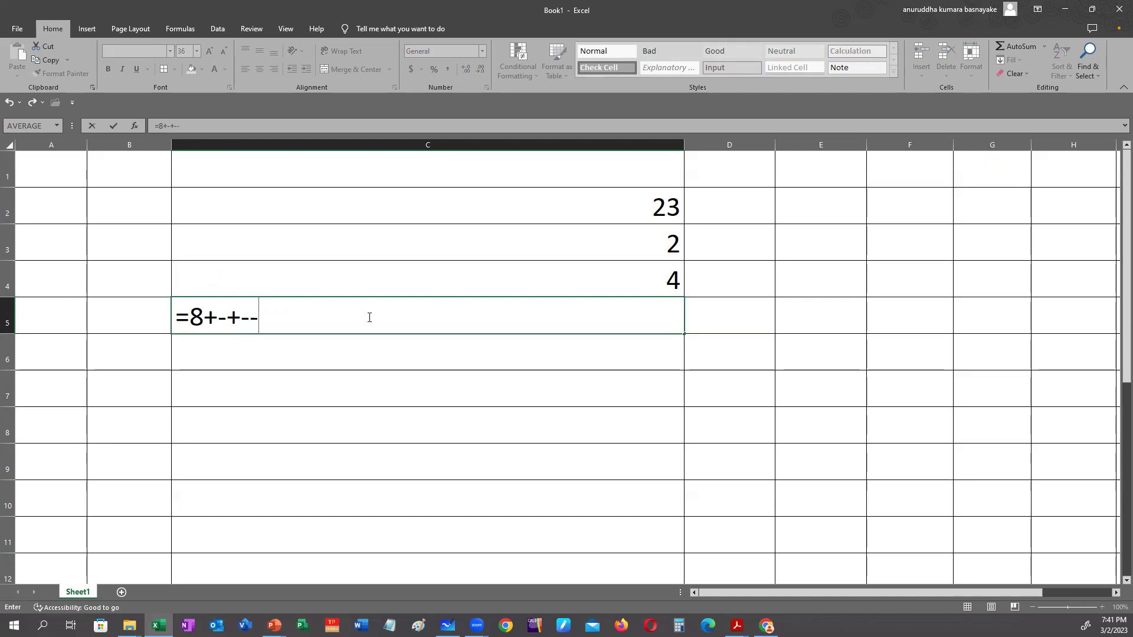
type("5")
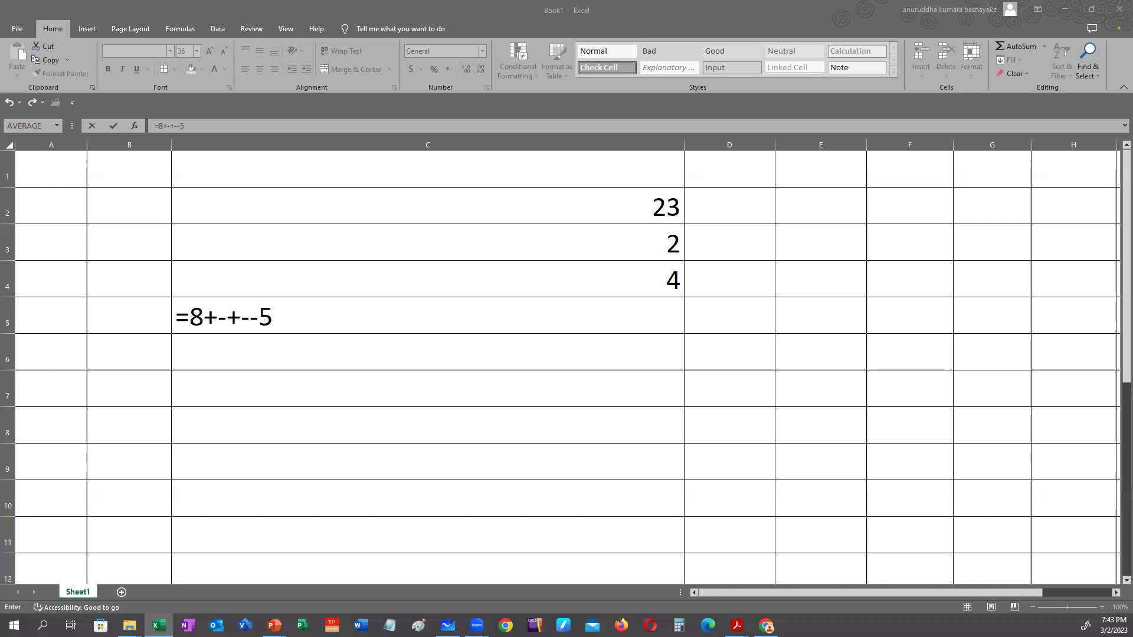
left_click(295, 308)
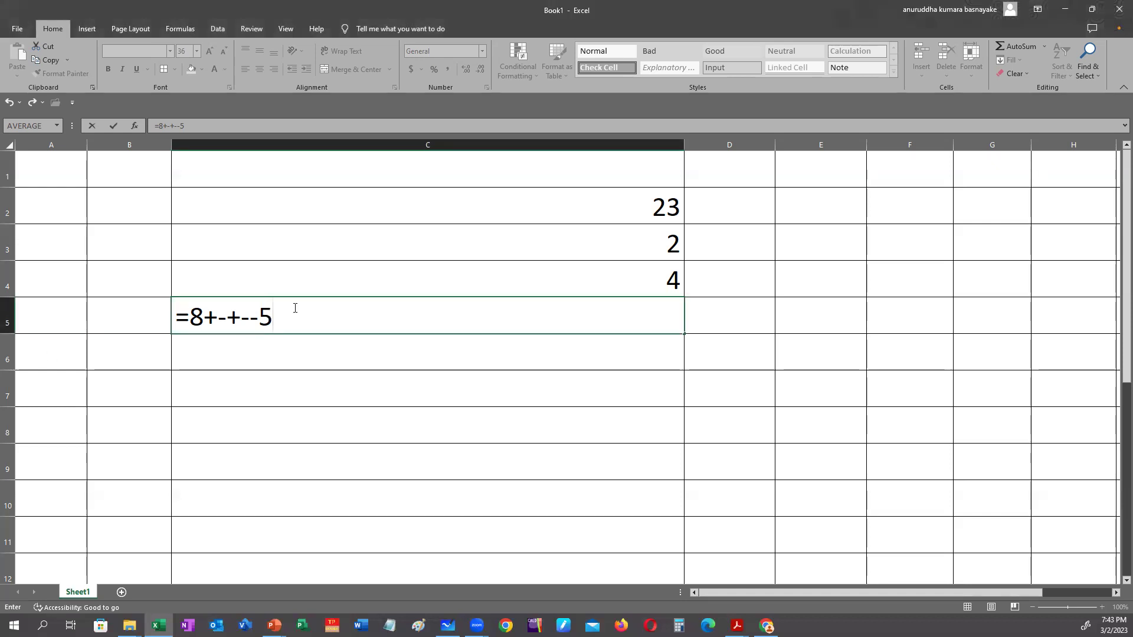
key("Return")
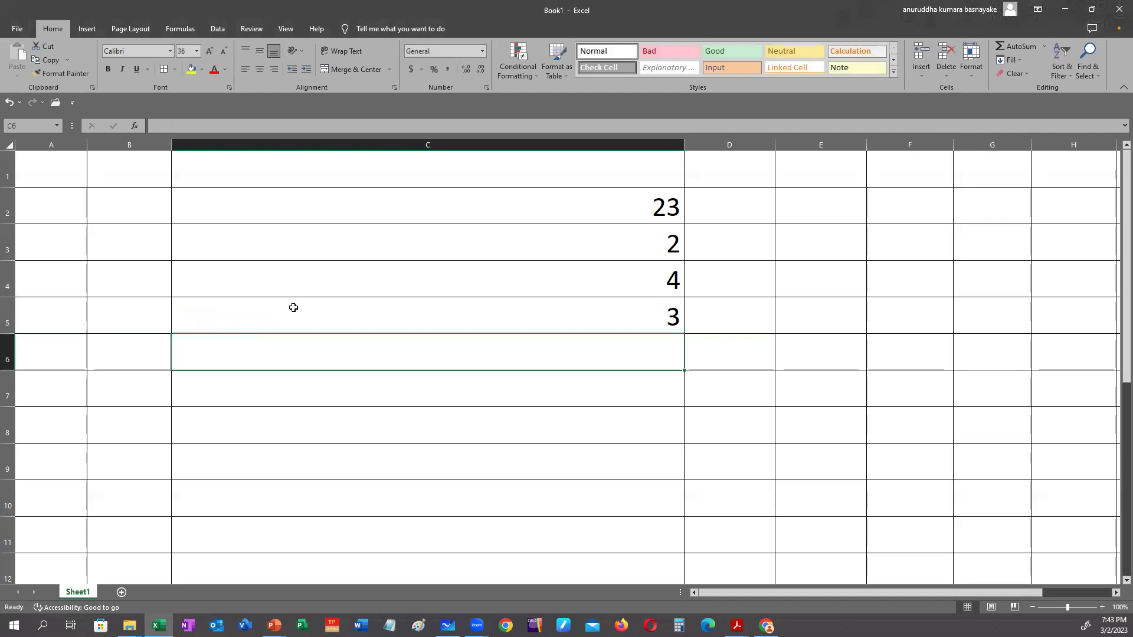
double_click(294, 307)
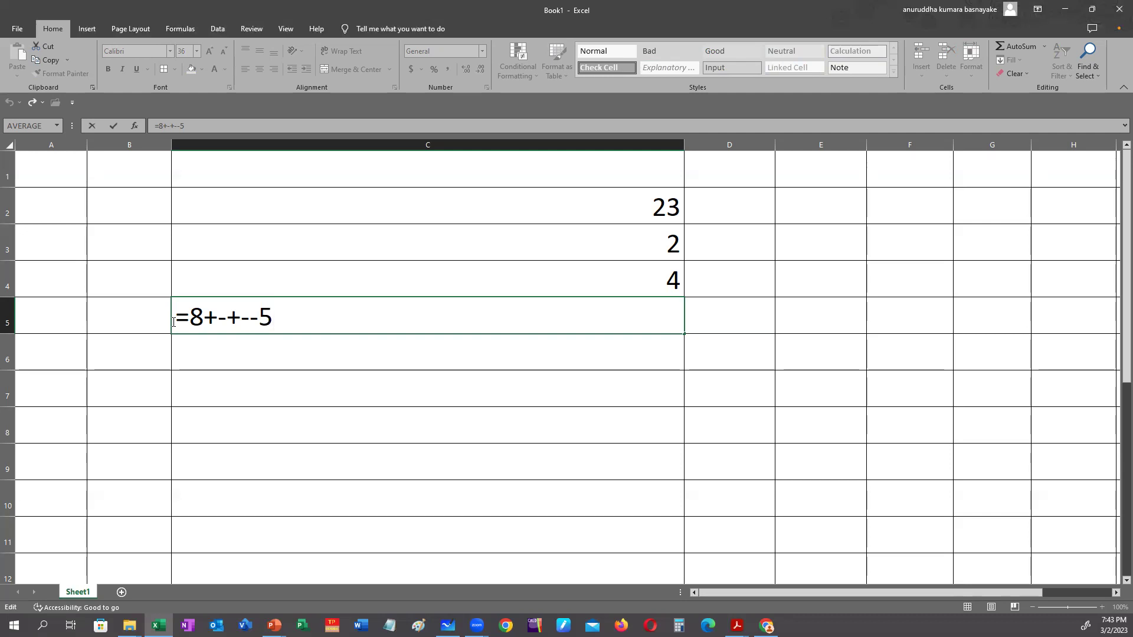
key("Return")
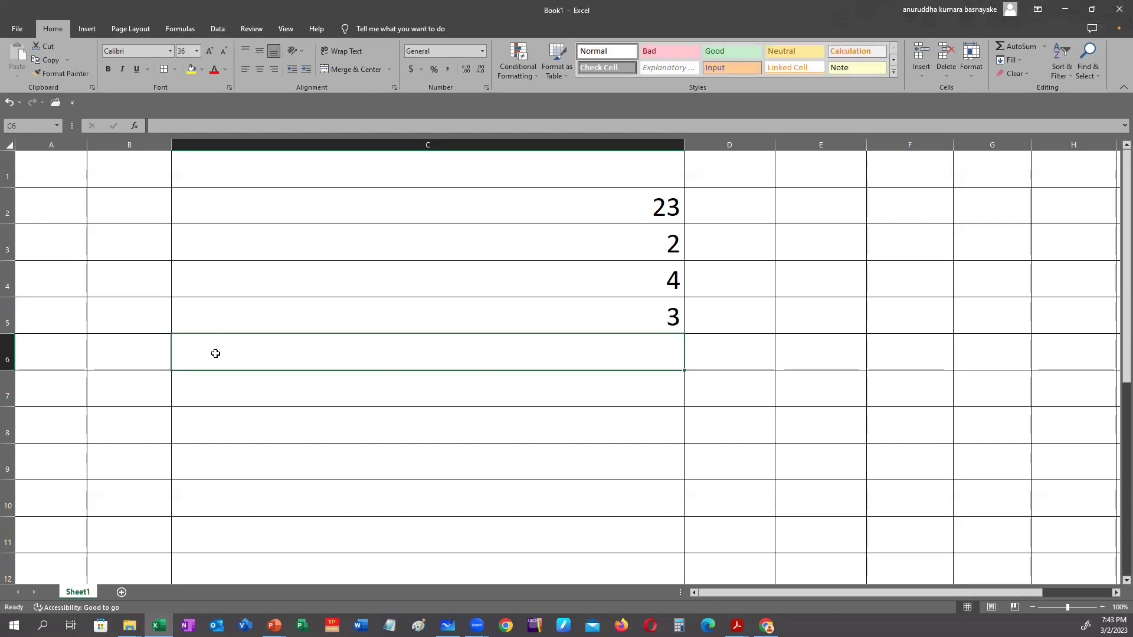
Enter the formula =5+6/2*4^2 in cell C6
type("=")
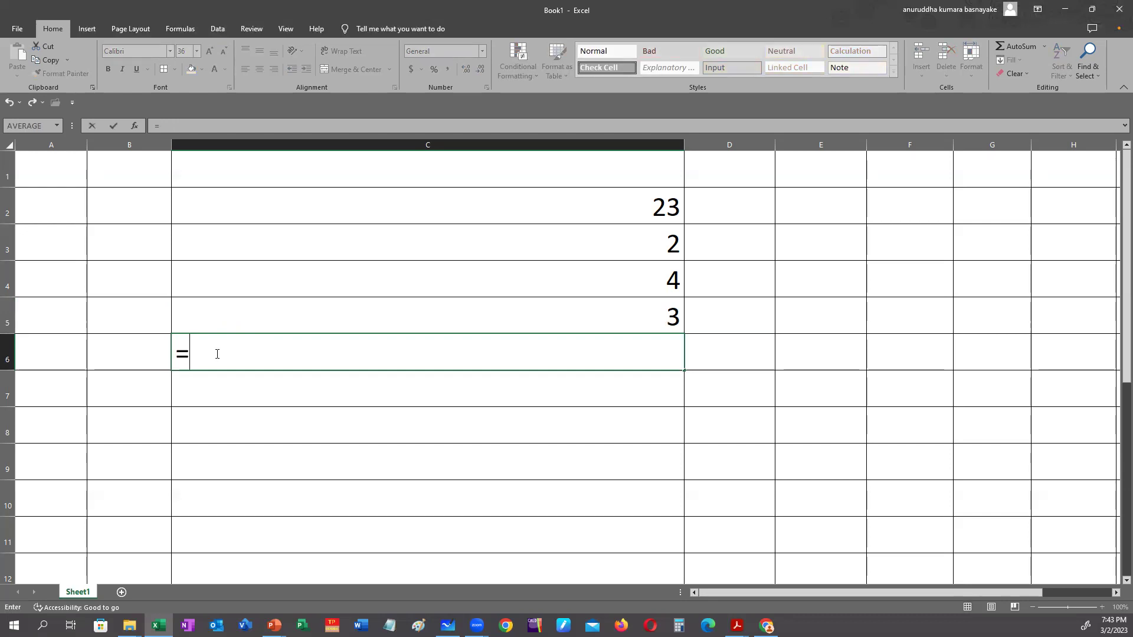
type("5+6/")
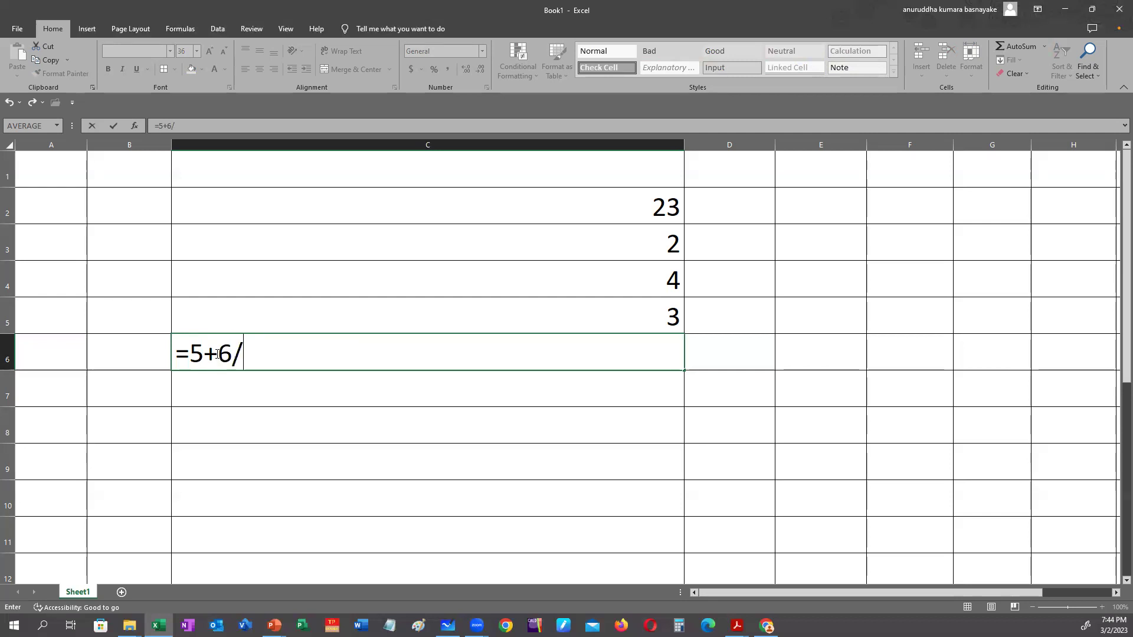
type("2*4^2")
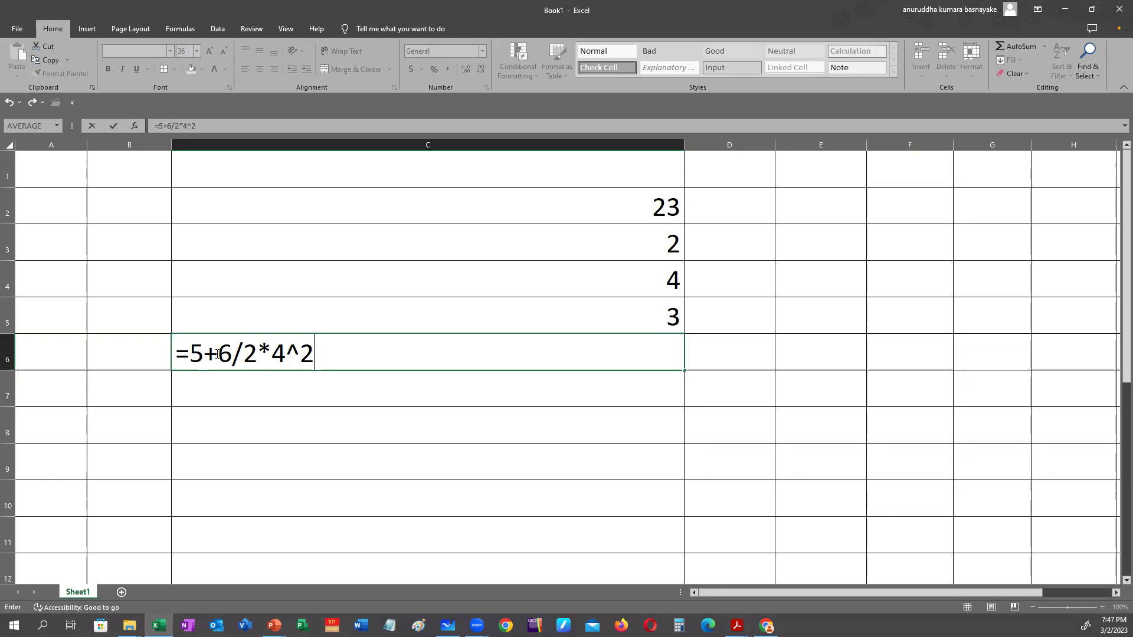
key("Return")
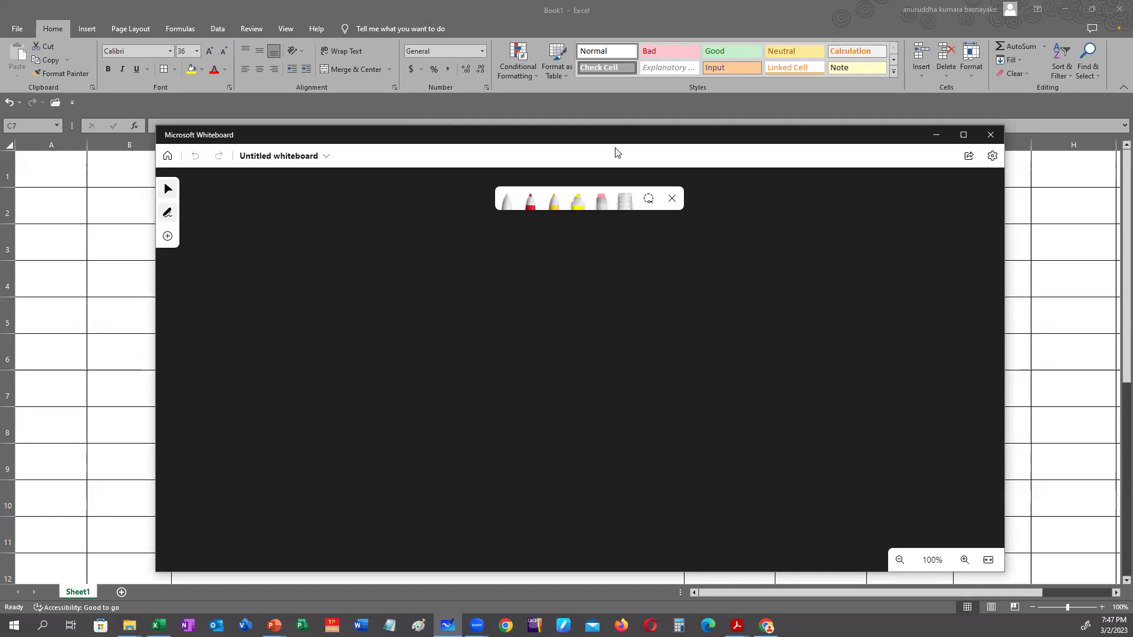
Reopen the formula in cell C6 for reference, switch to Microsoft Whiteboard, and handwrite = 5+6/2×4² on the board
key("super+Down")
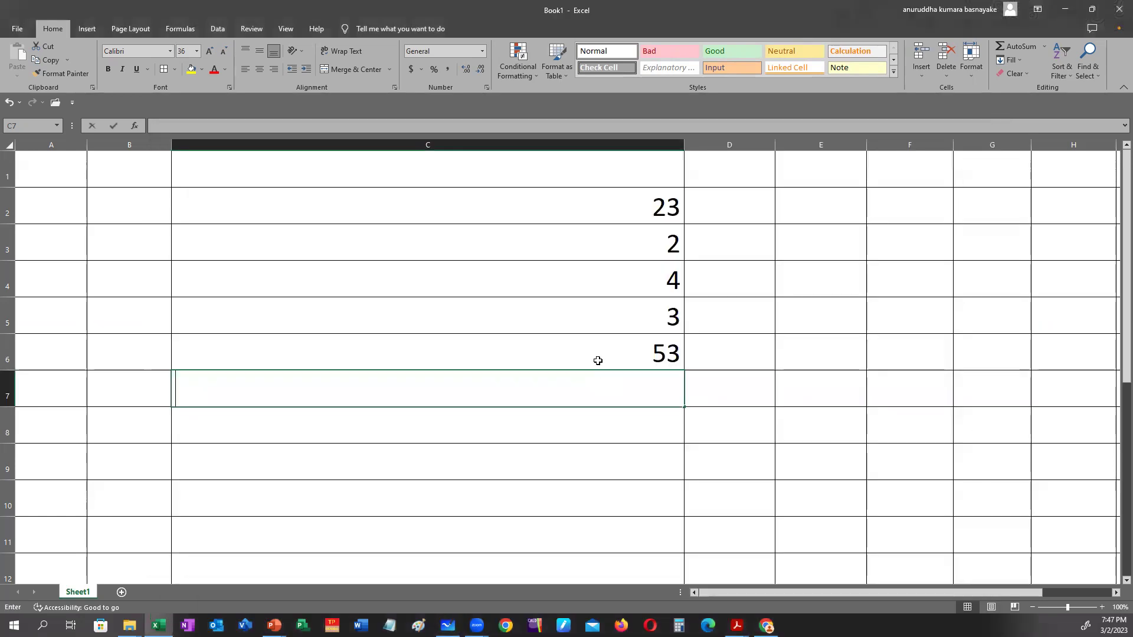
double_click(600, 360)
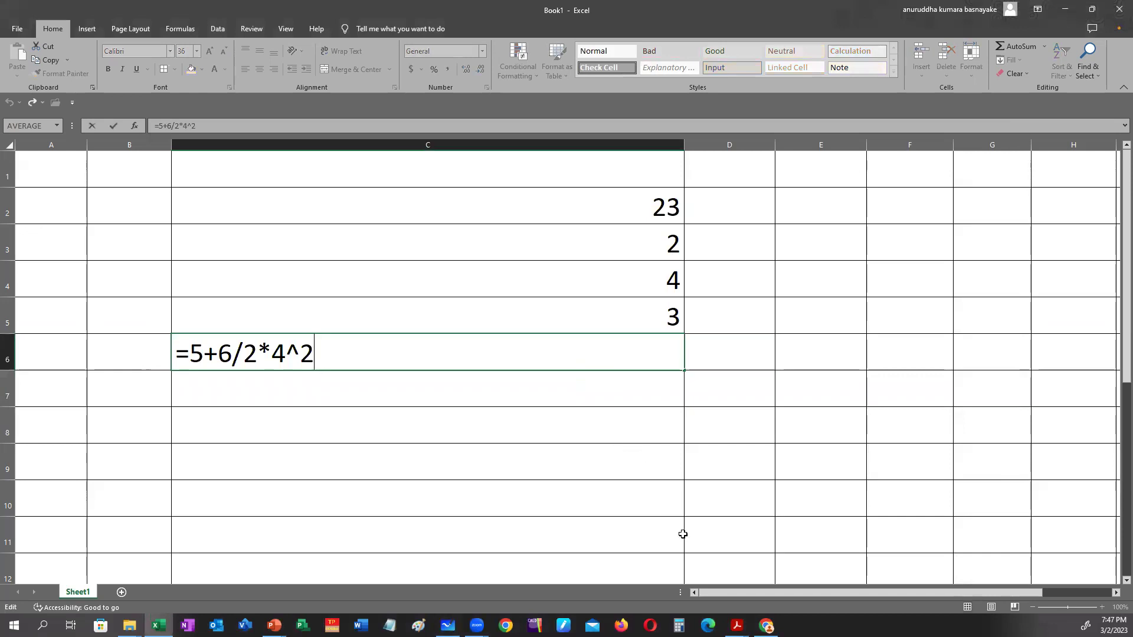
left_click(447, 626)
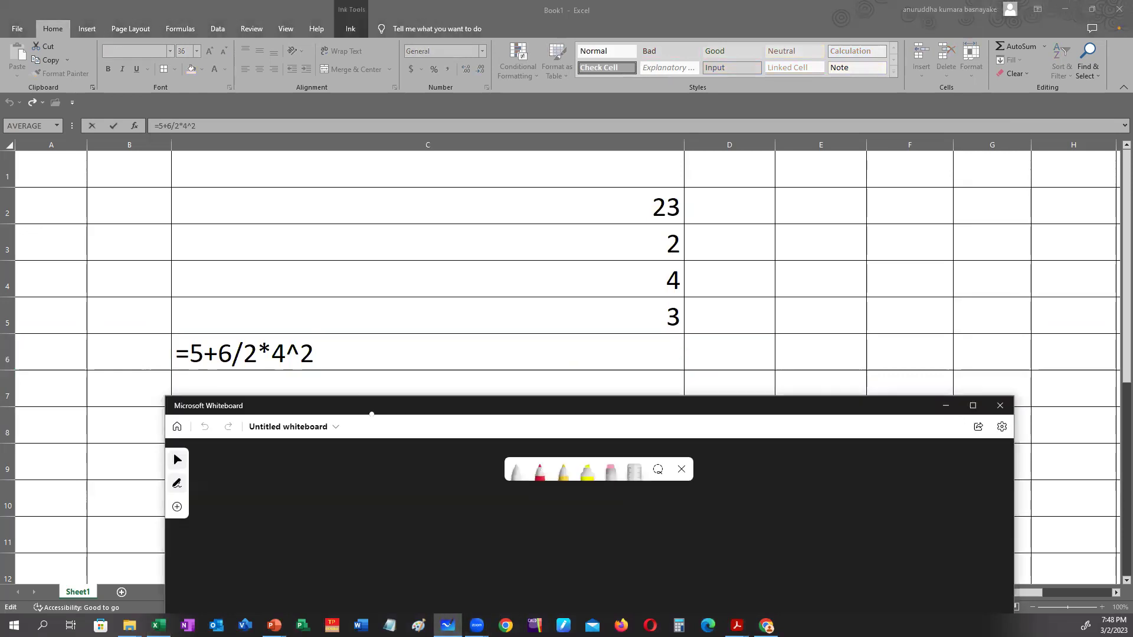
left_click_drag(267, 557, 334, 559)
left_click_drag(349, 544, 349, 557)
mouse_move(374, 541)
left_mouse_down()
mouse_move(359, 572)
mouse_move(393, 569)
left_mouse_up()
mouse_move(403, 553)
left_mouse_down()
mouse_move(413, 563)
mouse_move(402, 564)
mouse_move(444, 558)
mouse_move(434, 568)
mouse_move(462, 546)
left_mouse_up()
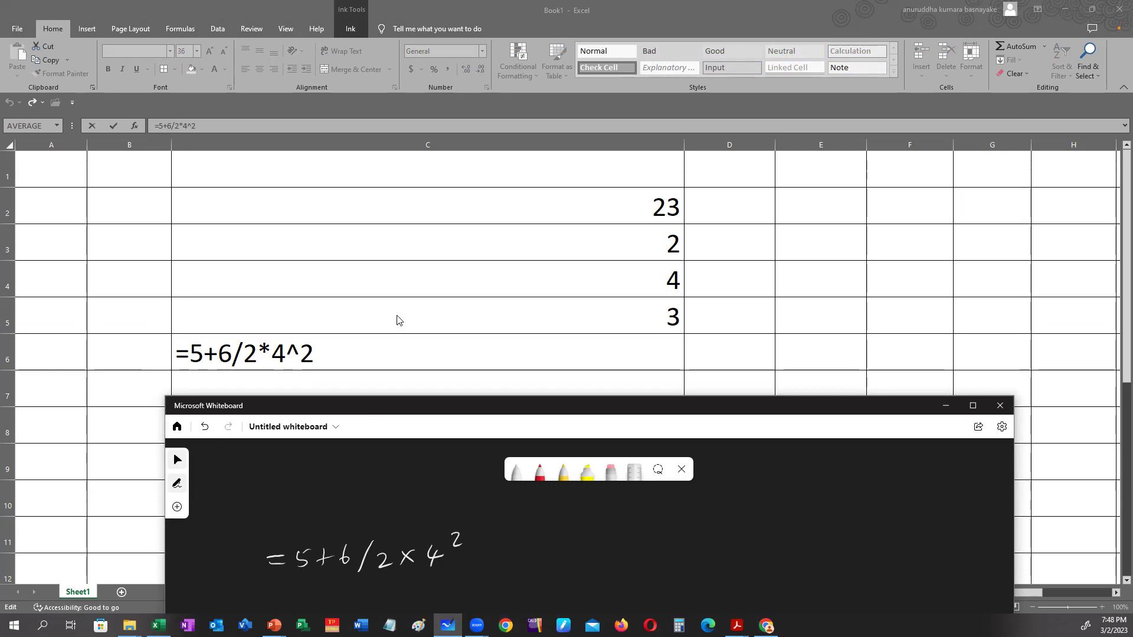
Move the whiteboard window up, underline 4² in the expression, and handwrite = 5+6/2×16 below it
left_click_drag(599, 404, 611, 147)
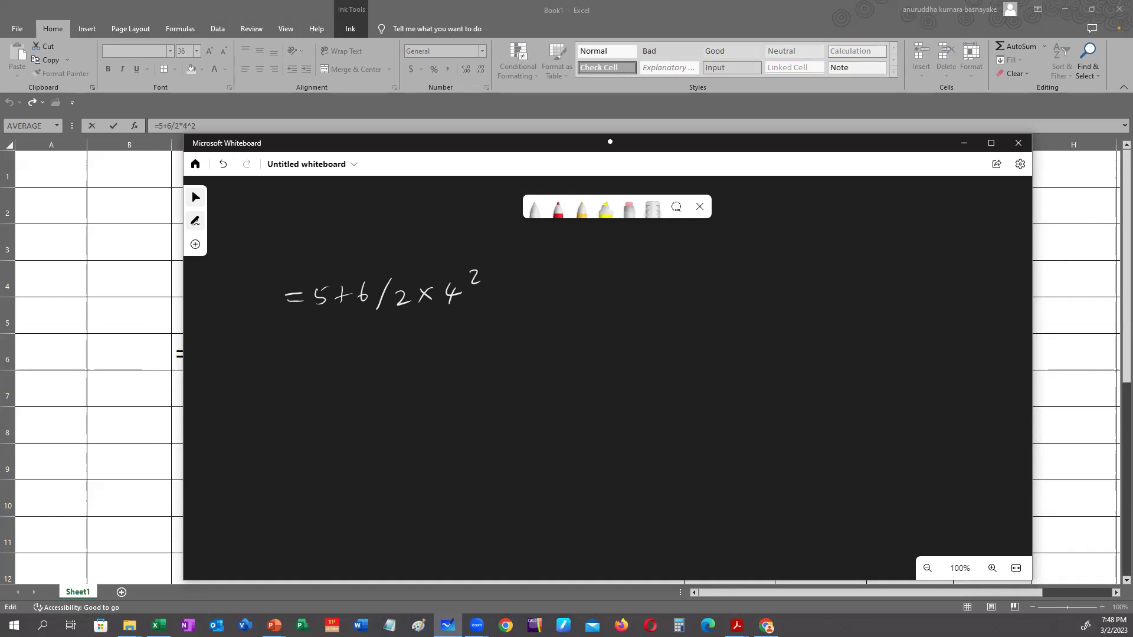
left_click_drag(436, 312, 506, 303)
left_click_drag(280, 376, 430, 379)
left_click_drag(432, 365, 421, 383)
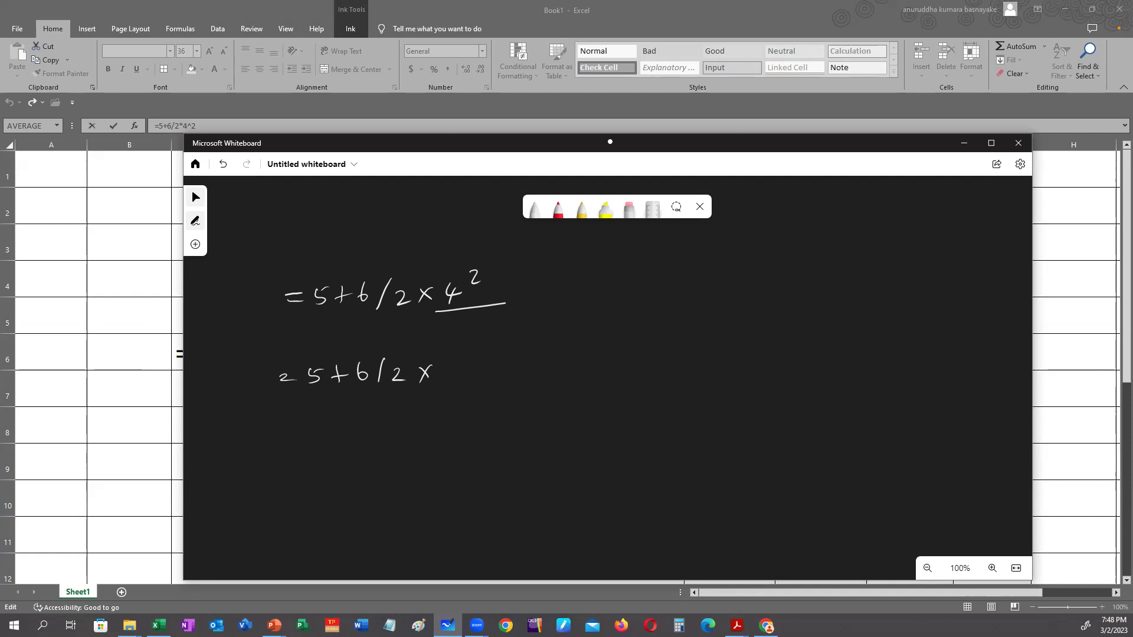
left_click_drag(452, 365, 447, 382)
left_click_drag(463, 364, 457, 376)
Underline 6/2 in the second line, then handwrite = 5+3×16 below it with 3×16 underlined
left_click_drag(355, 392, 413, 391)
mouse_move(272, 443)
left_mouse_down()
mouse_move(302, 453)
mouse_move(311, 435)
left_mouse_up()
mouse_move(331, 434)
left_mouse_down()
mouse_move(327, 456)
mouse_move(348, 441)
mouse_move(406, 449)
mouse_move(392, 453)
left_mouse_up()
mouse_move(421, 433)
left_mouse_down()
mouse_move(418, 449)
mouse_move(437, 448)
left_mouse_up()
left_click_drag(366, 467, 442, 467)
Finish the handwritten calculation with the lines = 5+48 and = 53, marking the final answer with two slashes
left_click_drag(311, 497, 308, 514)
left_click_drag(314, 496, 343, 494)
mouse_move(331, 507)
left_mouse_down()
mouse_move(397, 506)
mouse_move(385, 517)
left_mouse_up()
mouse_move(411, 492)
left_mouse_down()
mouse_move(404, 500)
mouse_move(422, 491)
left_mouse_up()
left_click_drag(272, 559, 373, 577)
left_click_drag(401, 555, 389, 575)
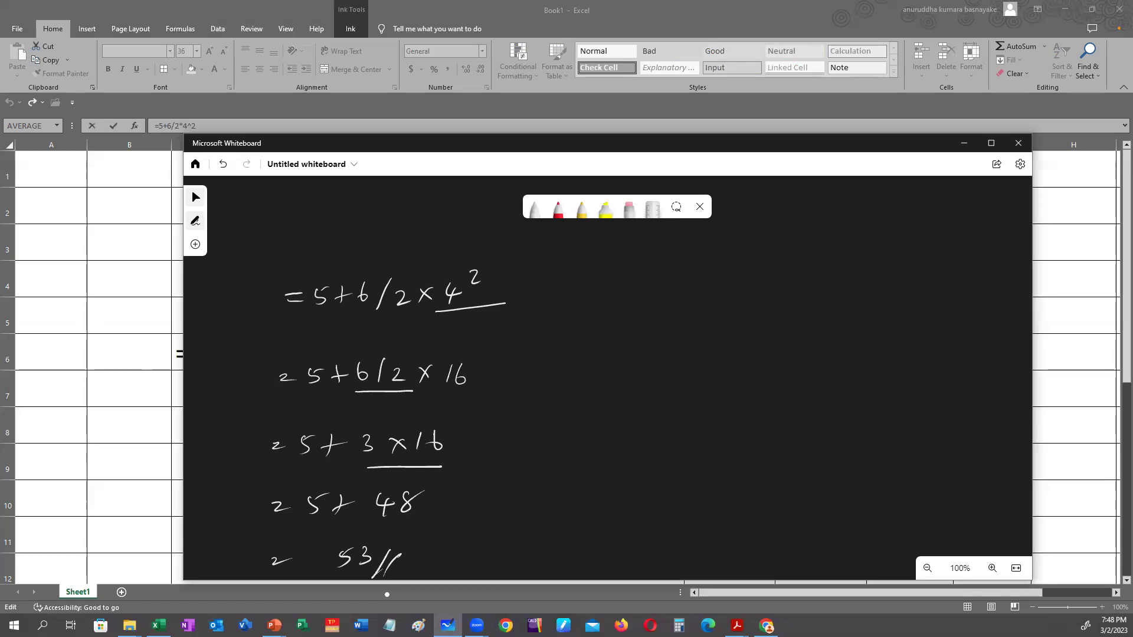
Handwrite BODMAS beside the calculation and draw a stroke beneath each of its letters
mouse_move(541, 337)
left_mouse_down()
mouse_move(534, 365)
mouse_move(562, 343)
mouse_move(576, 358)
mouse_move(615, 348)
mouse_move(661, 359)
mouse_move(670, 347)
left_mouse_up()
left_click_drag(545, 374, 541, 410)
mouse_move(564, 372)
left_mouse_down()
mouse_move(561, 408)
mouse_move(584, 410)
left_mouse_up()
mouse_move(616, 365)
left_mouse_down()
mouse_move(608, 408)
mouse_move(636, 409)
left_mouse_up()
left_click_drag(691, 378, 682, 410)
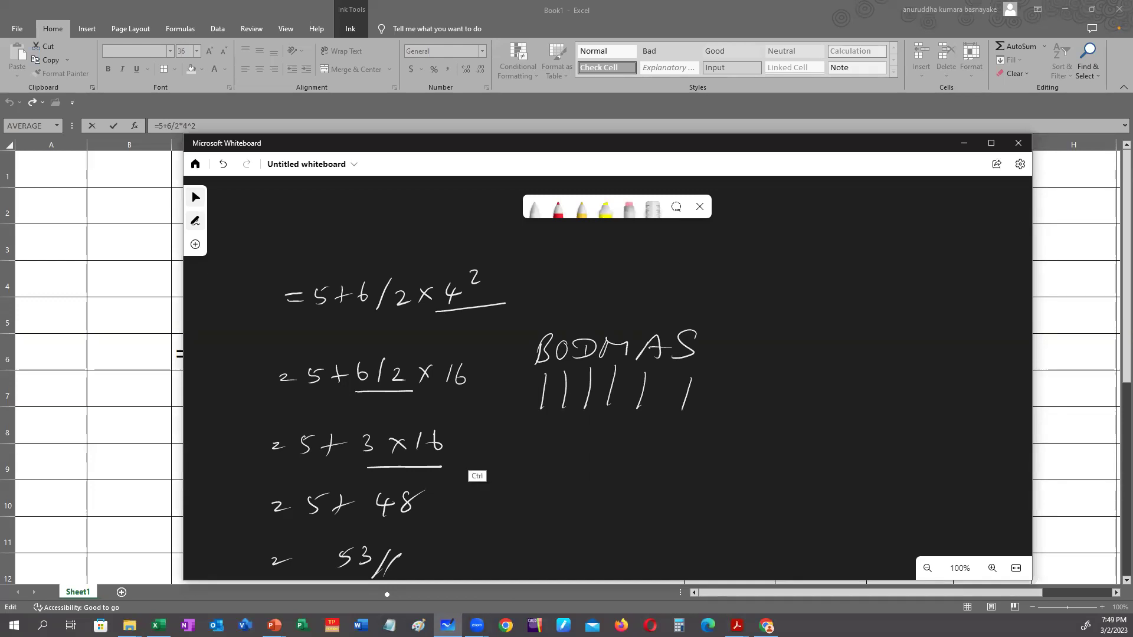
Delete all ink from the whiteboard, return to Excel, and close the formula in cell C6 unchanged
key("ctrl+a")
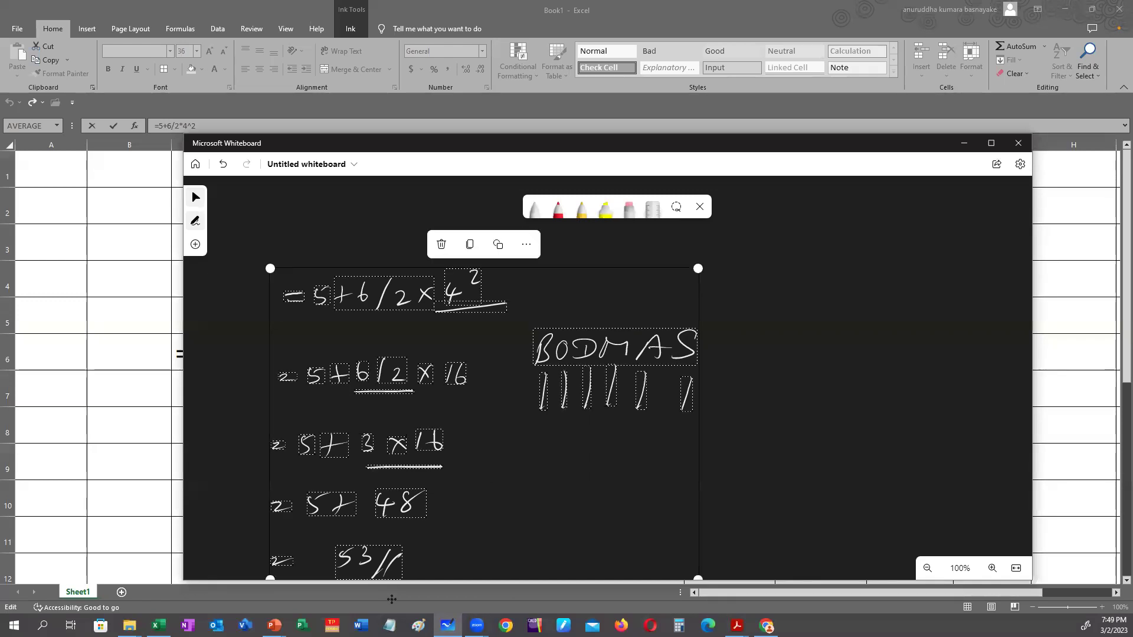
key("Delete")
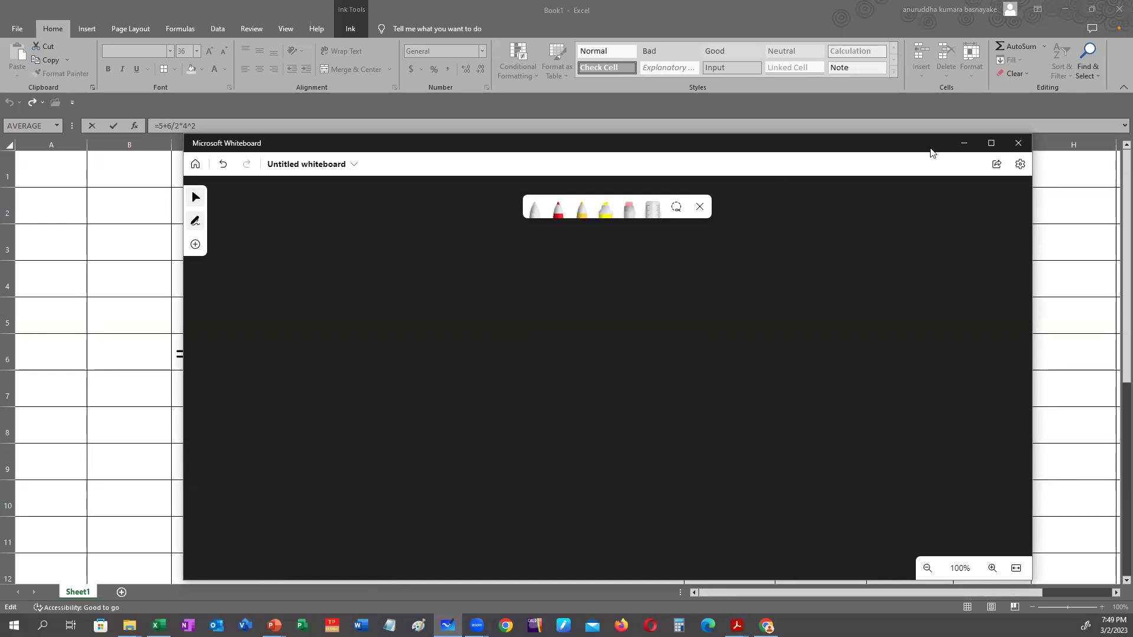
left_click(963, 145)
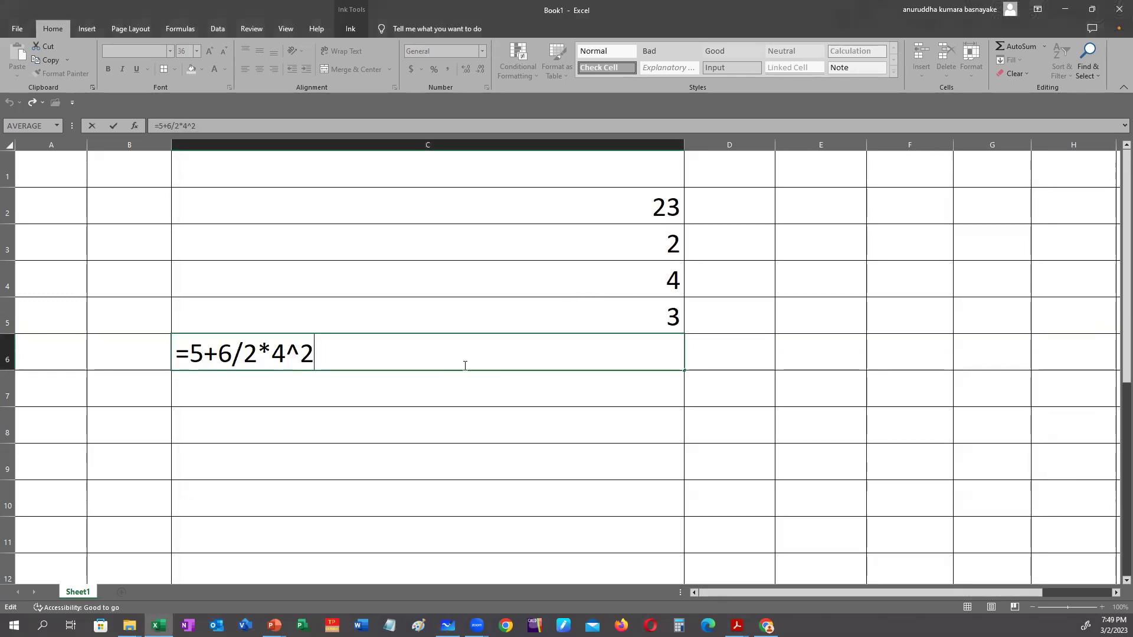
key("Return")
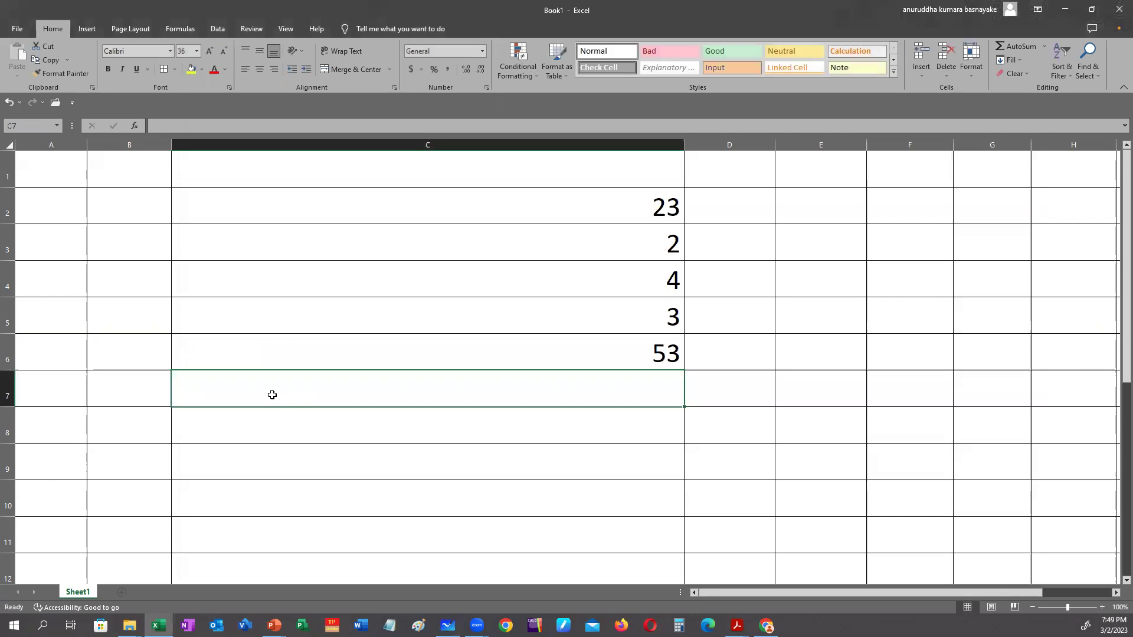
Enter the formula =(7+3)^2*8/2 in cell C7, and reopen it for review before closing it unchanged
type("=")
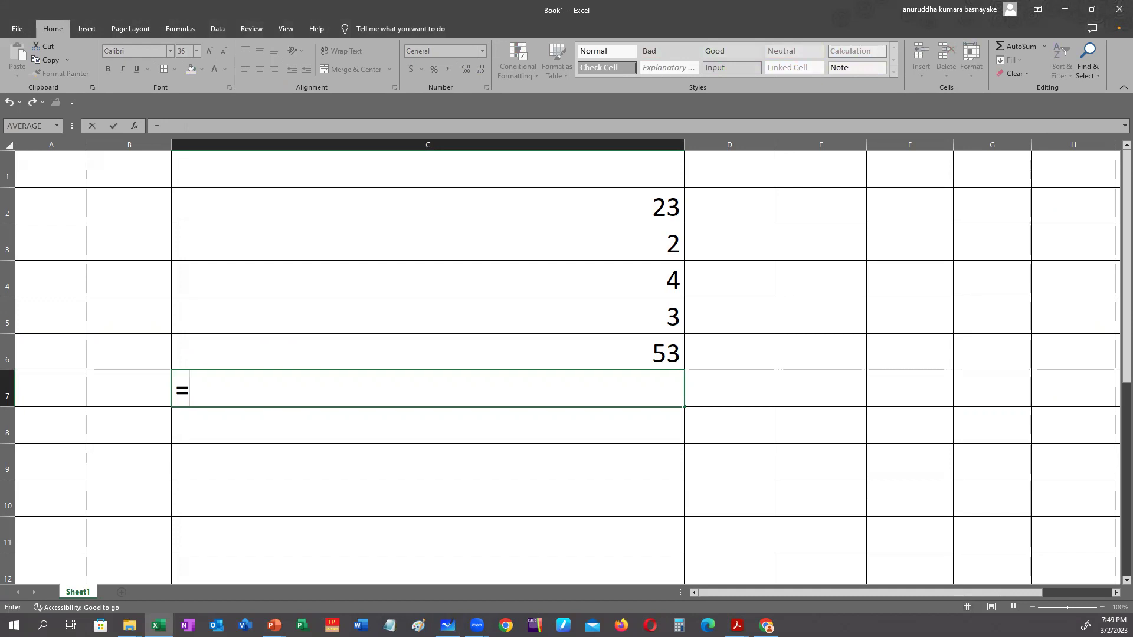
key("alt+Tab")
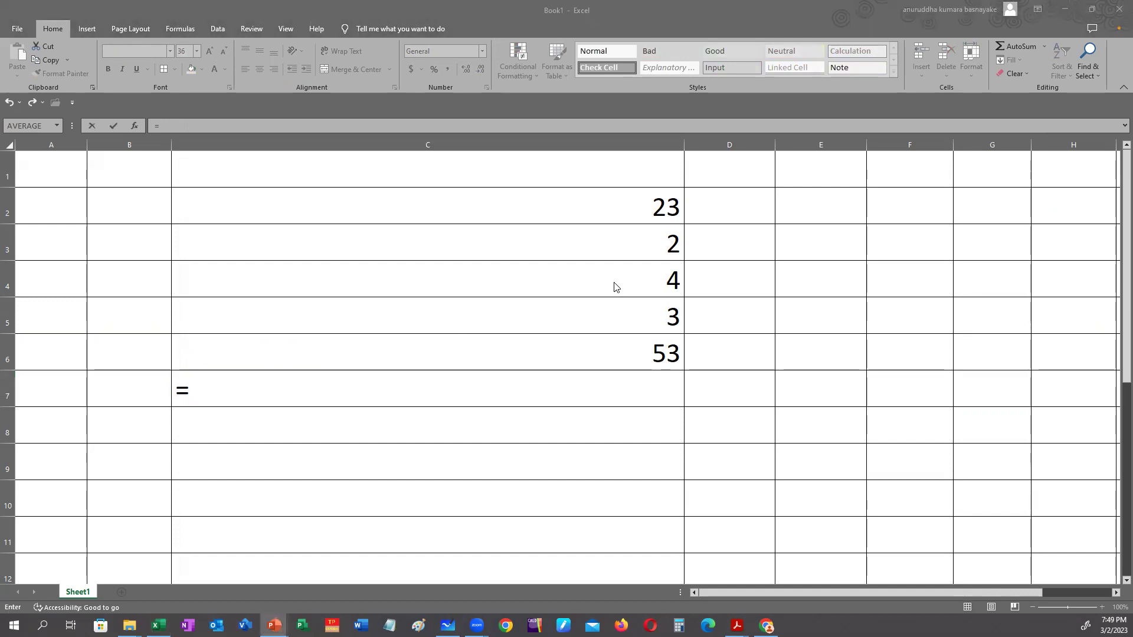
left_click(272, 389)
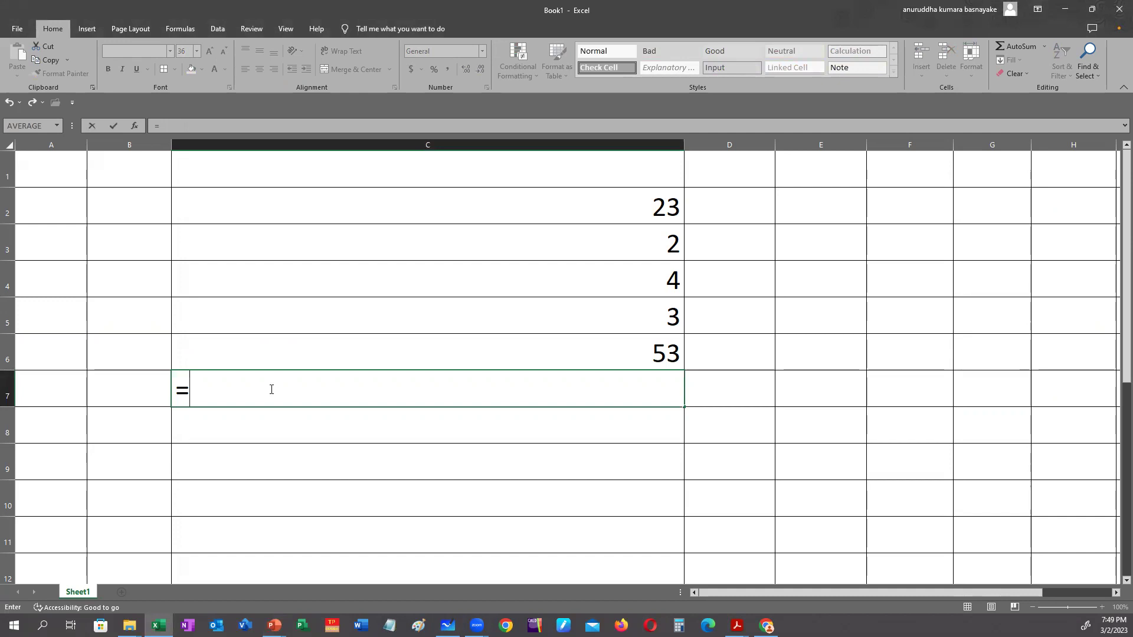
type("(7")
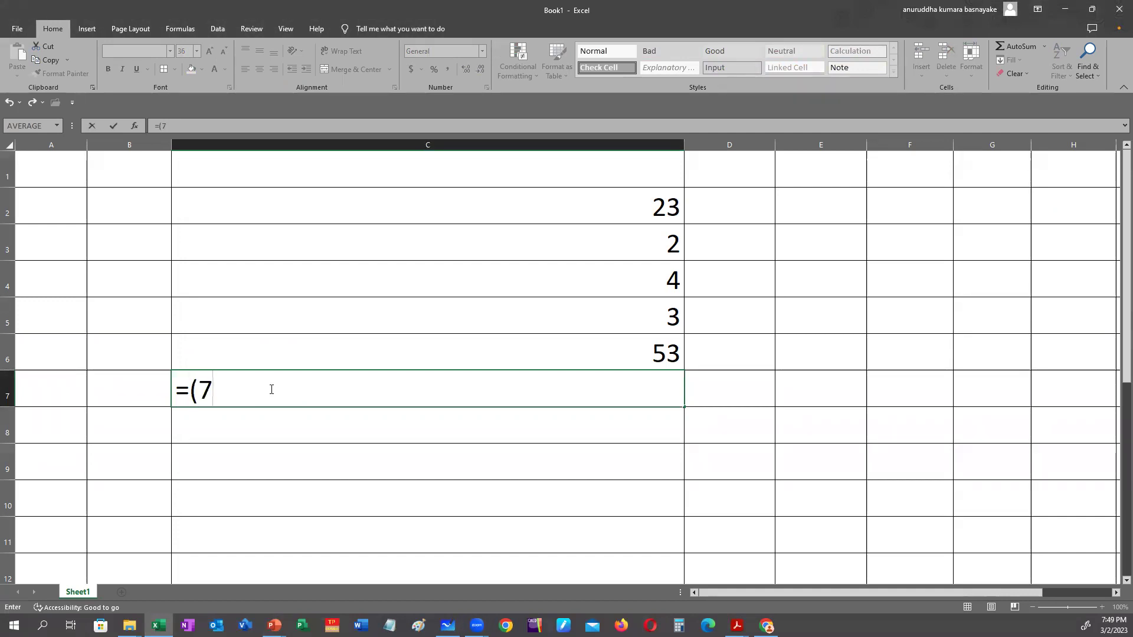
type("+3)")
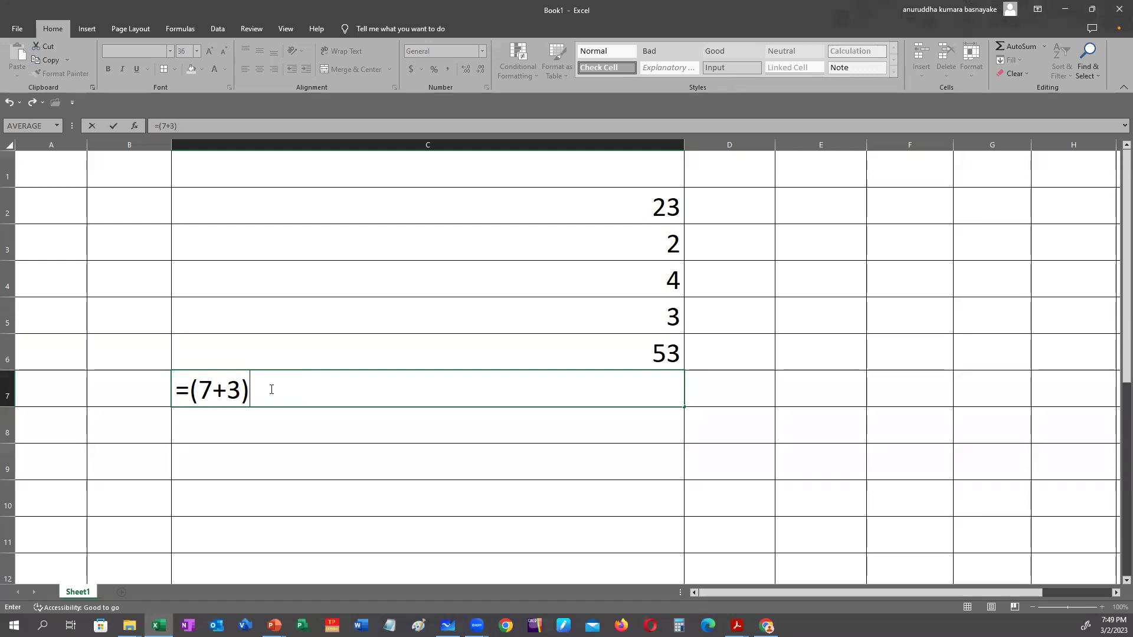
type("^2*8")
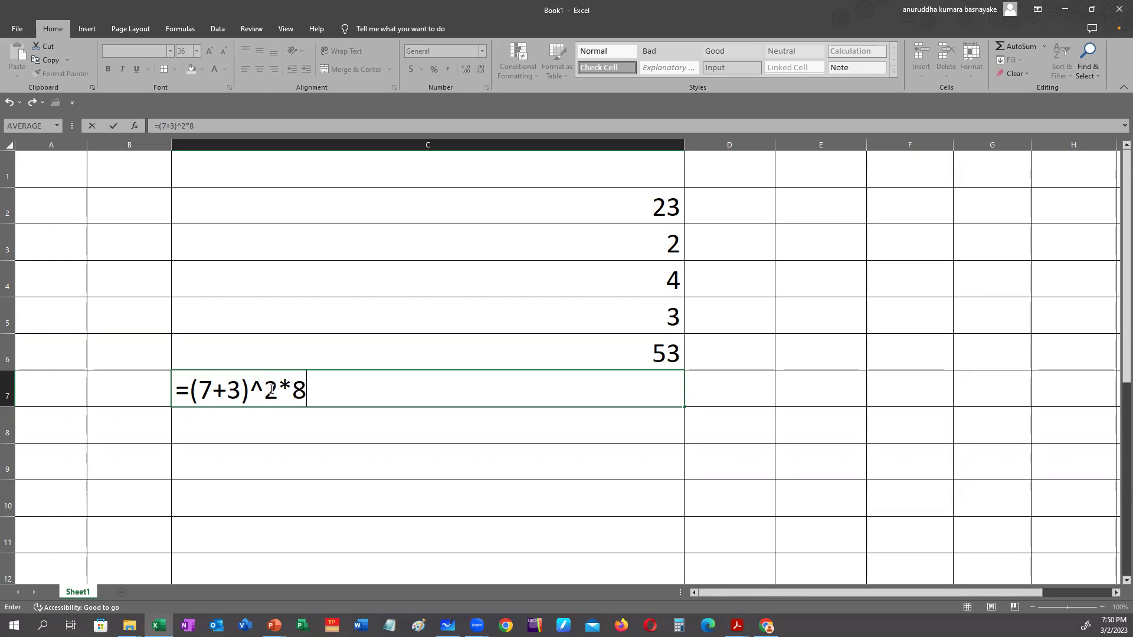
type("/2")
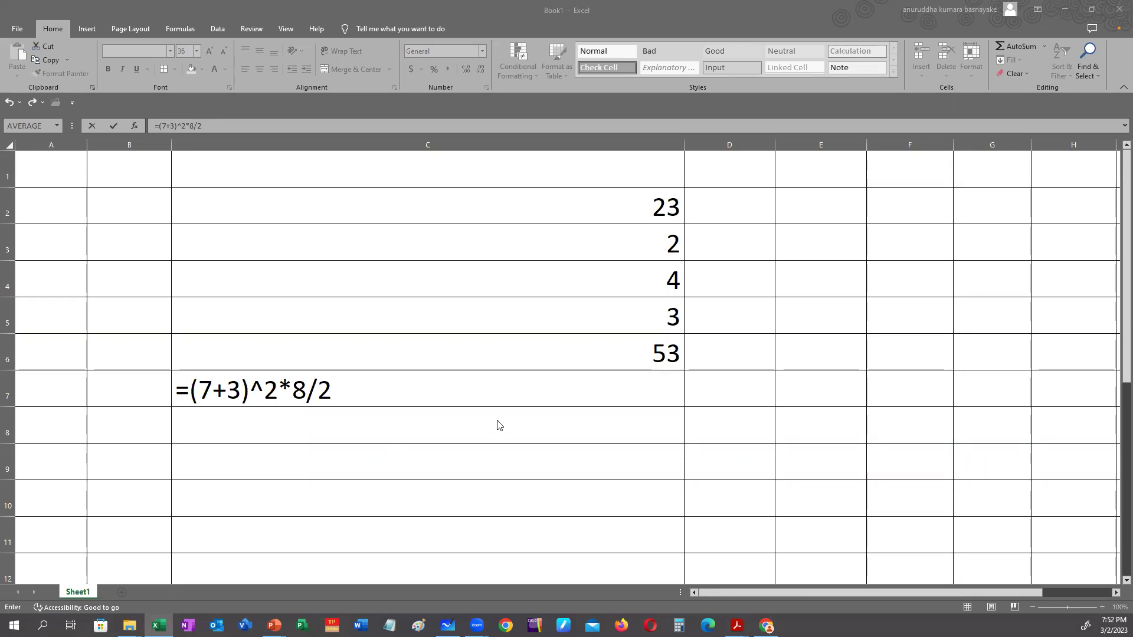
left_click(395, 397)
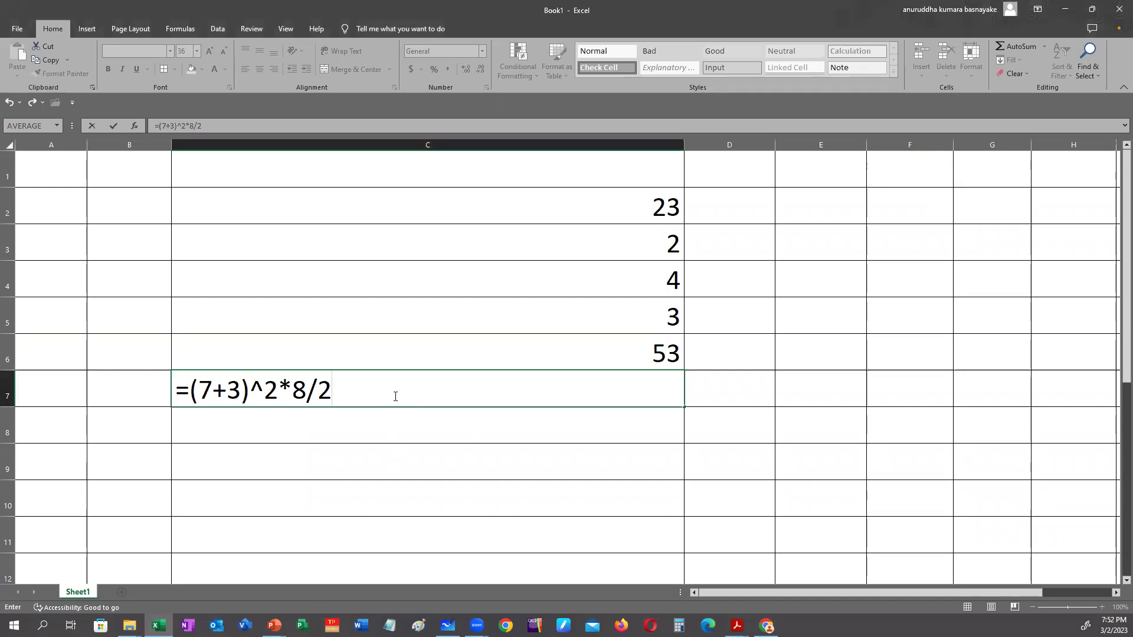
key("Return")
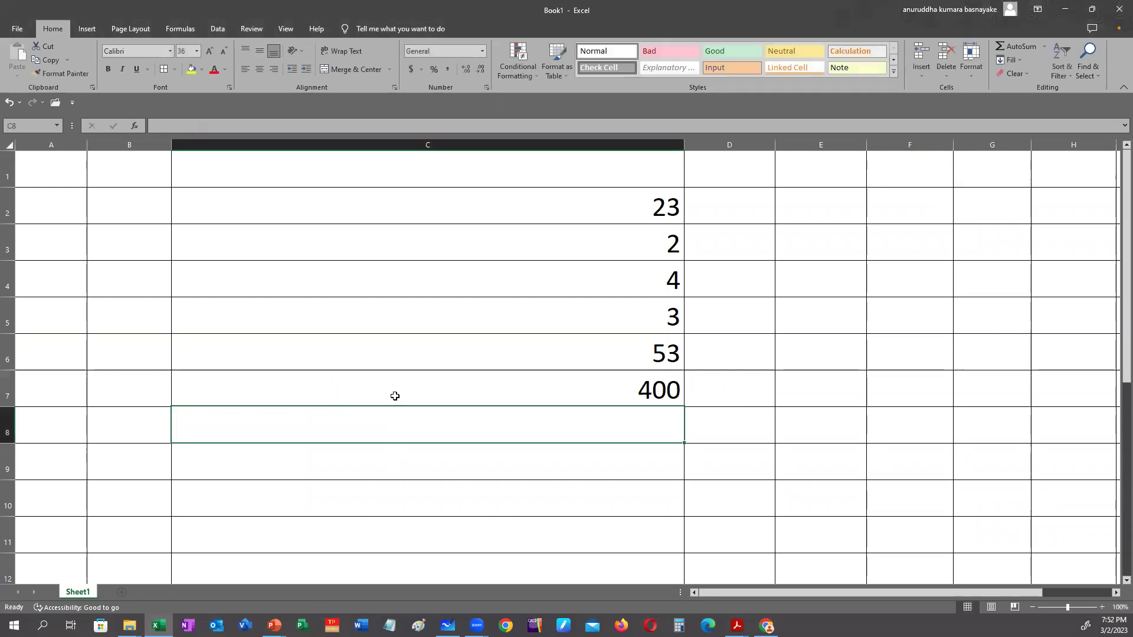
double_click(395, 392)
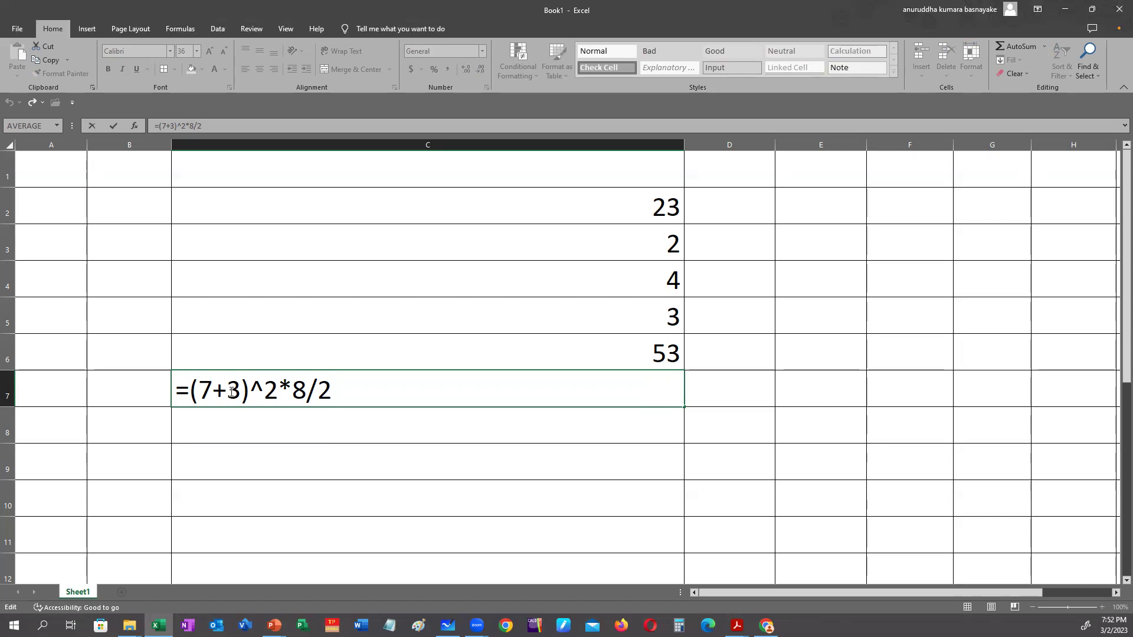
key("Return")
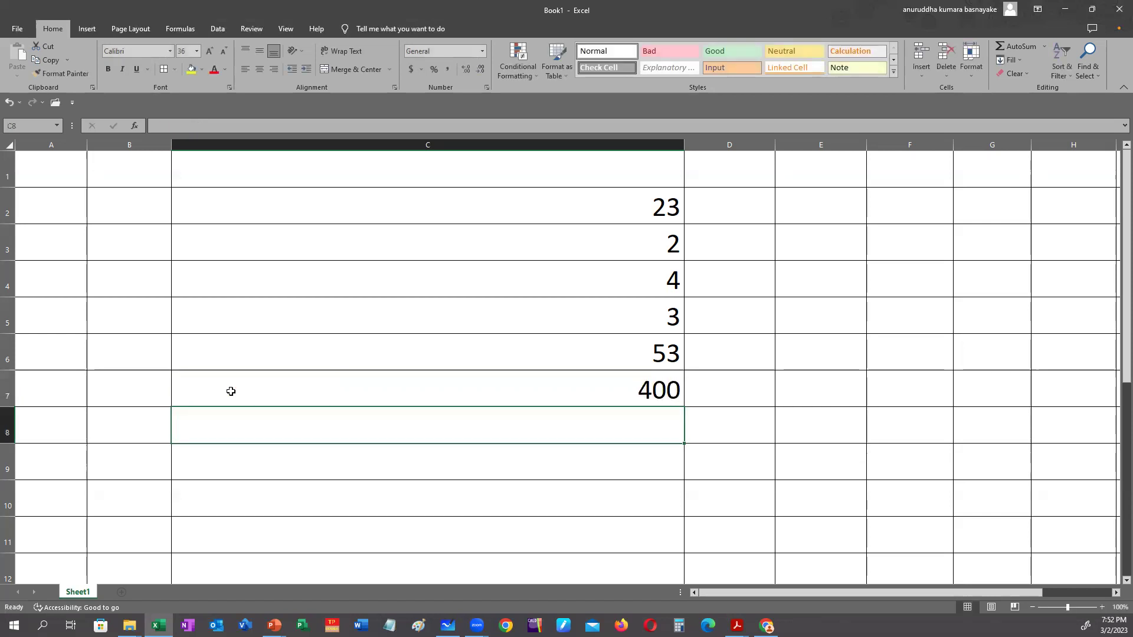